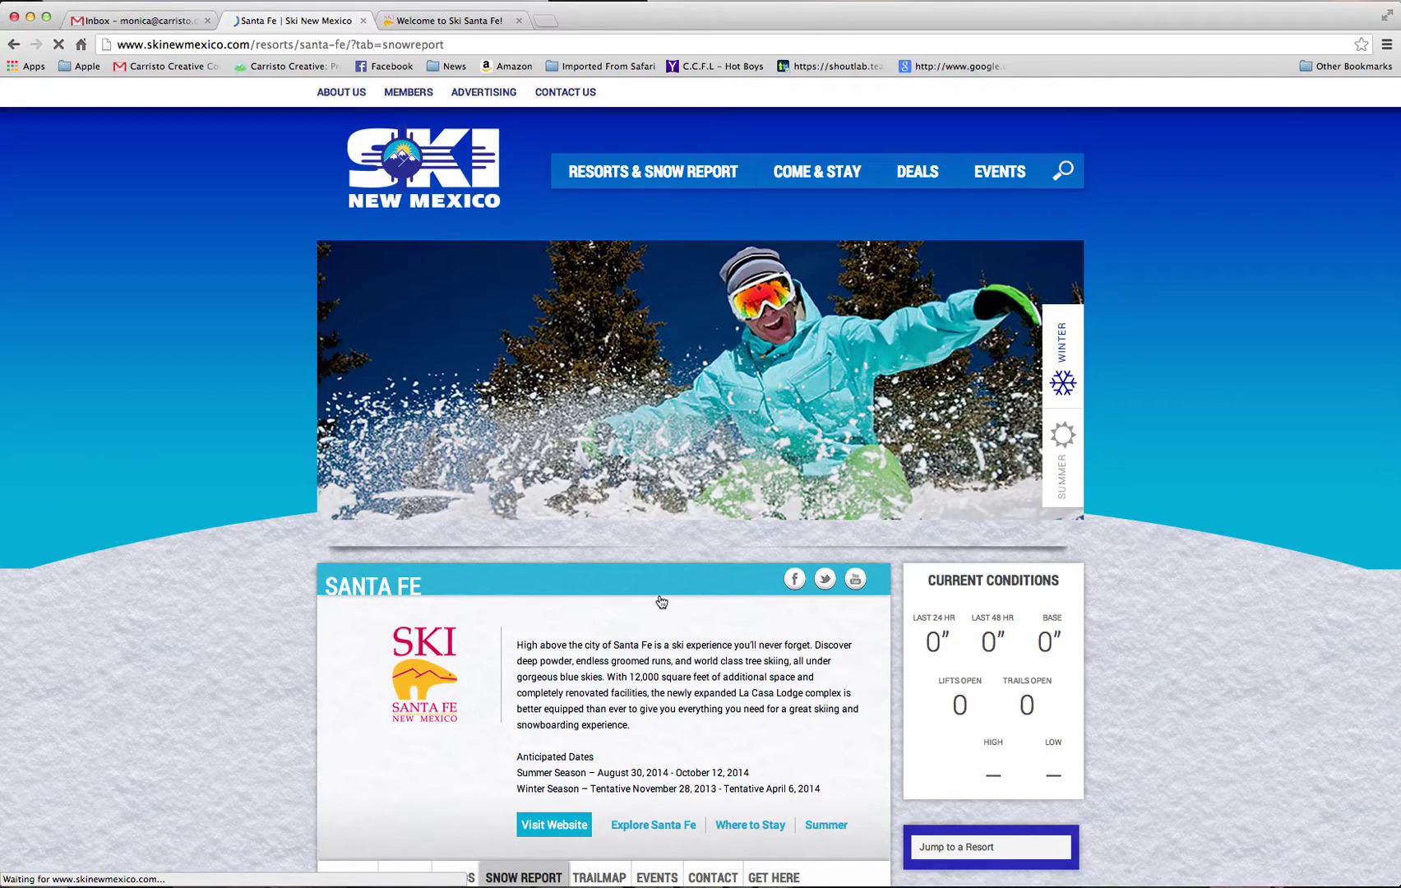
Open the Member Login page from the Resources links in the Ski New Mexico site's footer
scroll(660, 597, down, 10)
scroll(660, 596, up, 7)
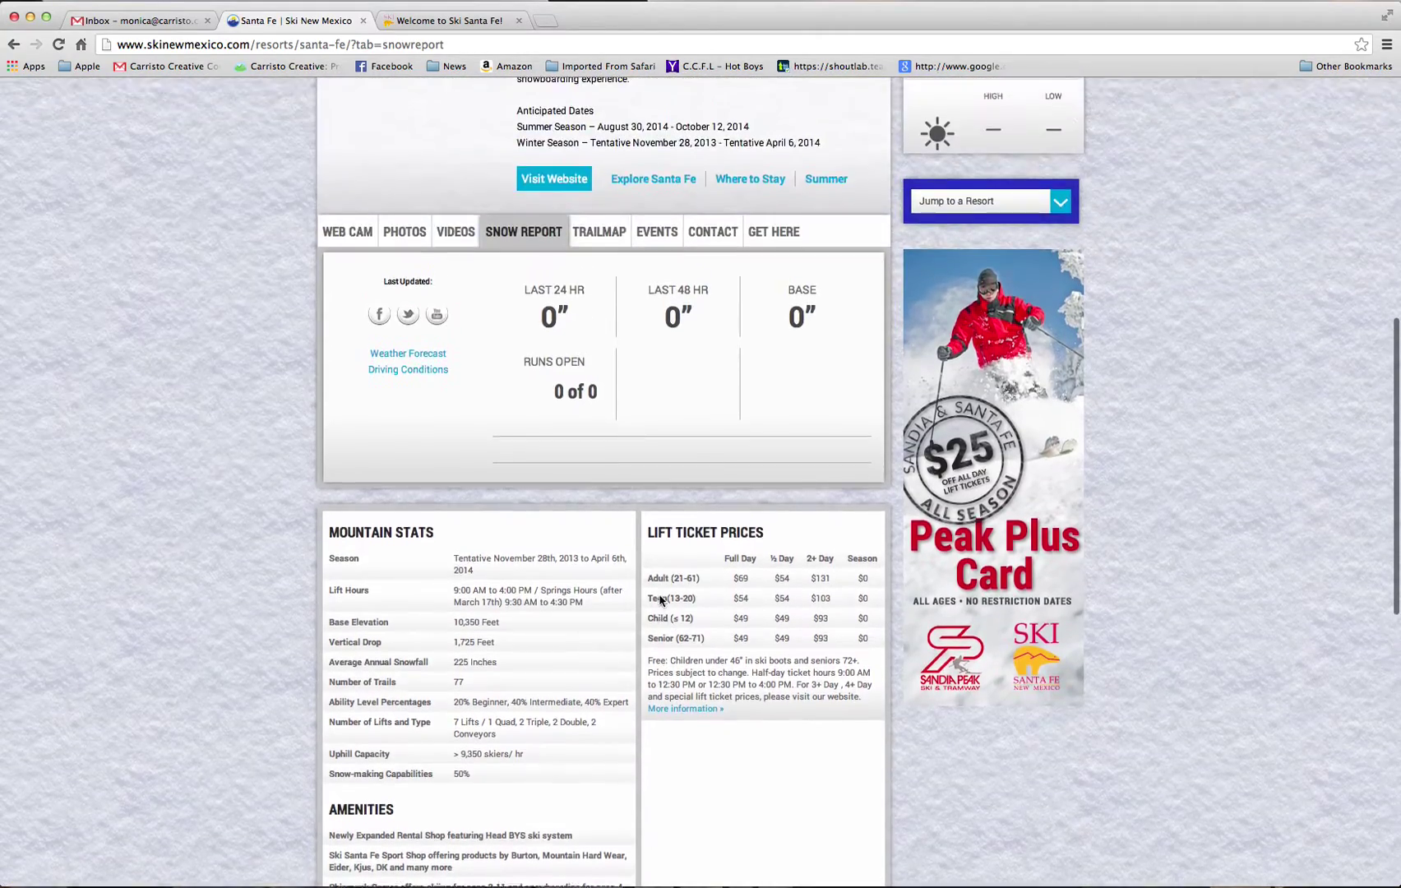
scroll(660, 601, down, 7)
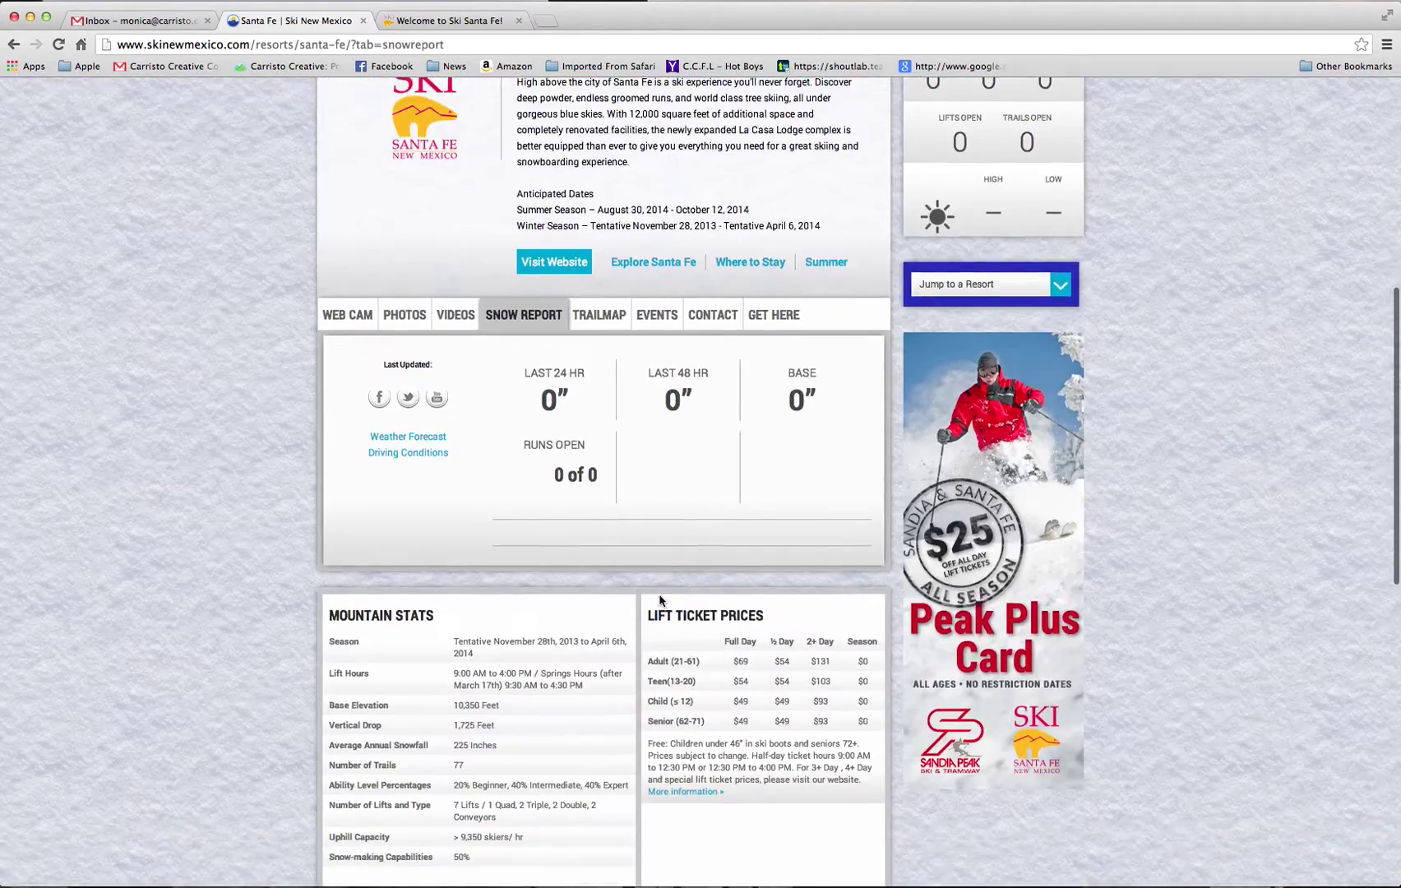
scroll(660, 595, down, 4)
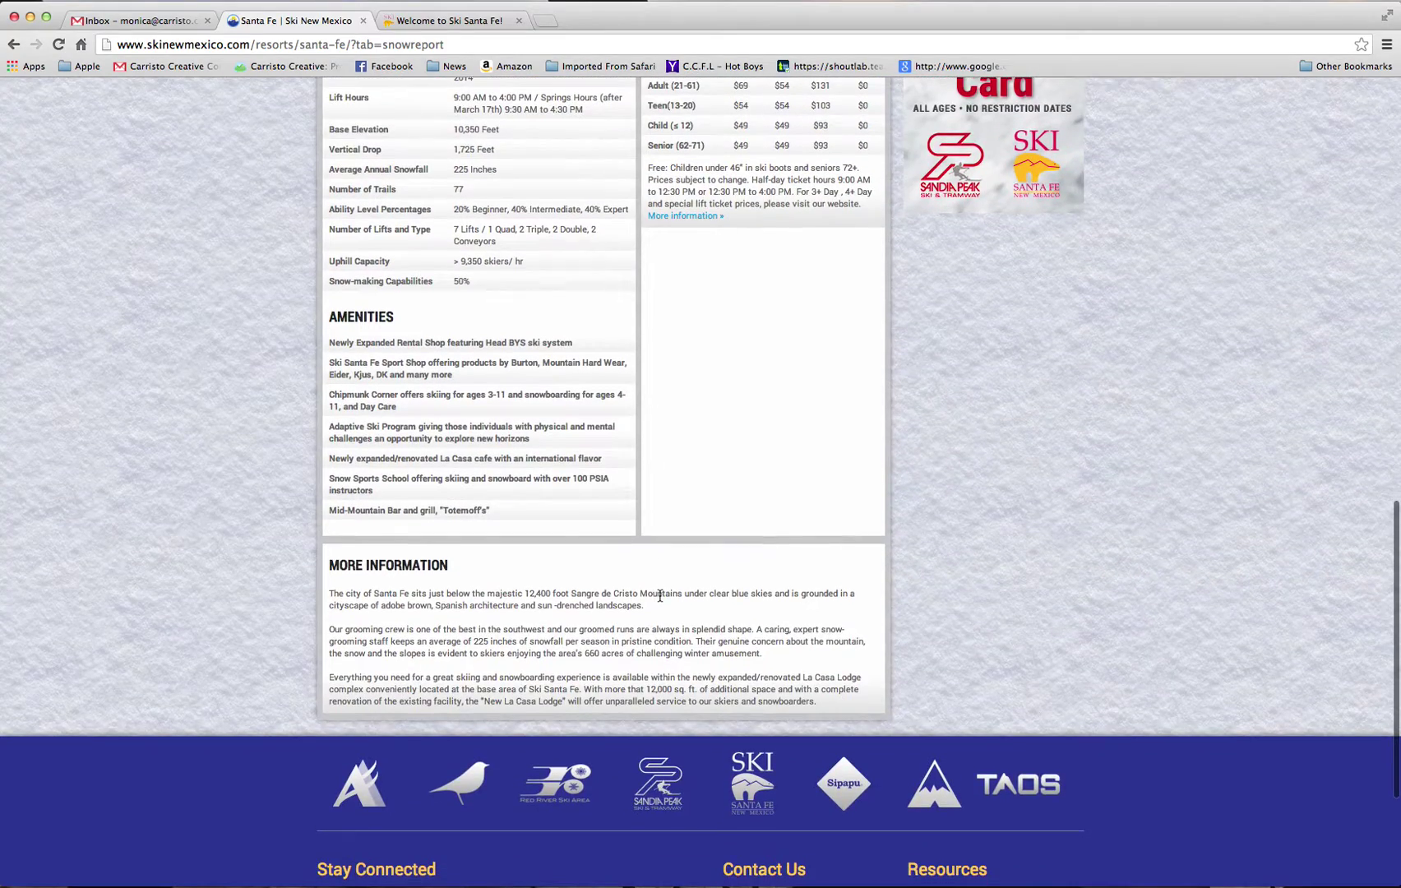
scroll(659, 595, down, 3)
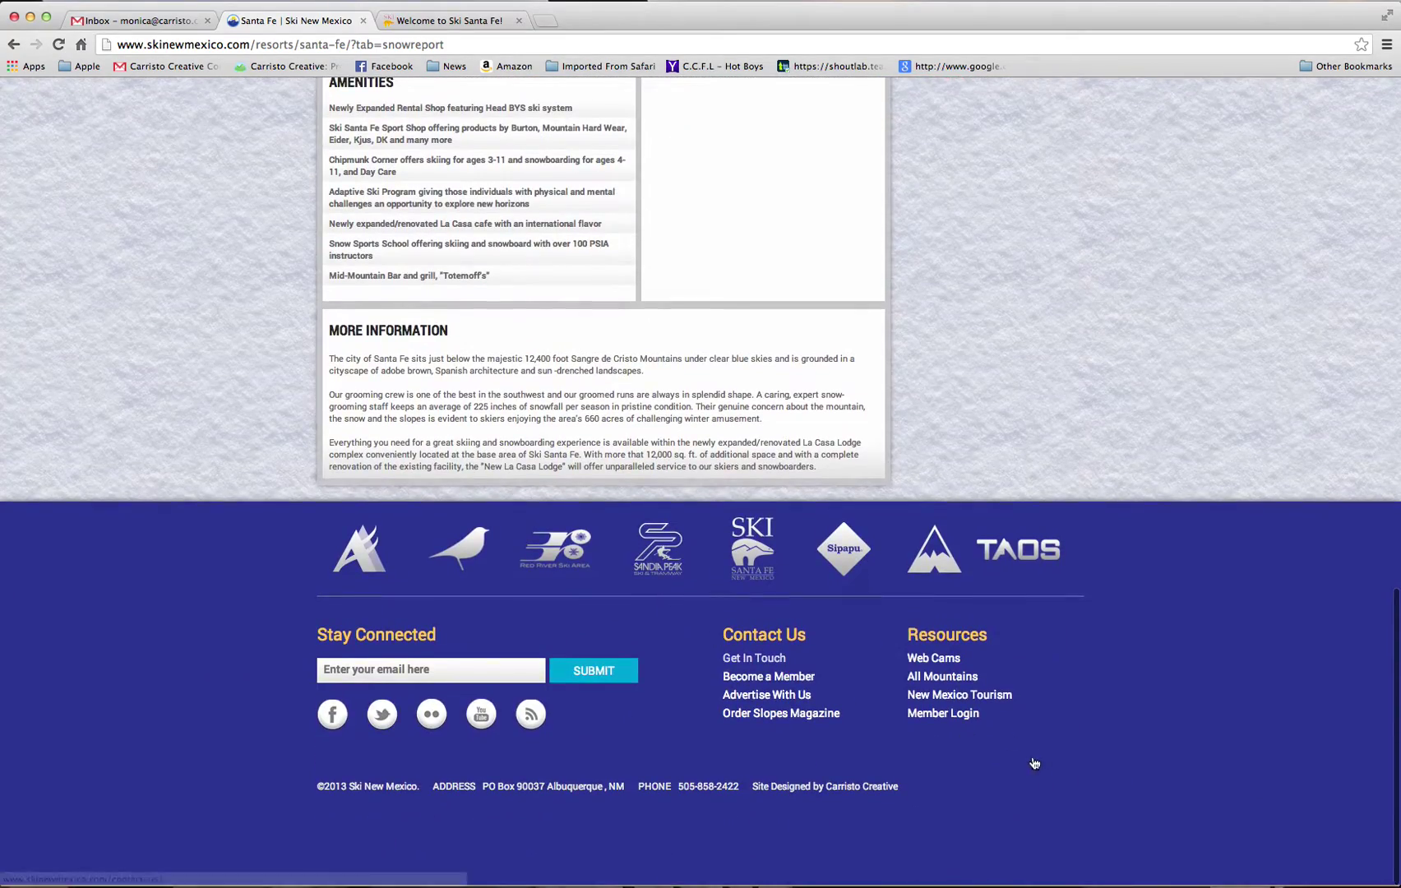
click(948, 719)
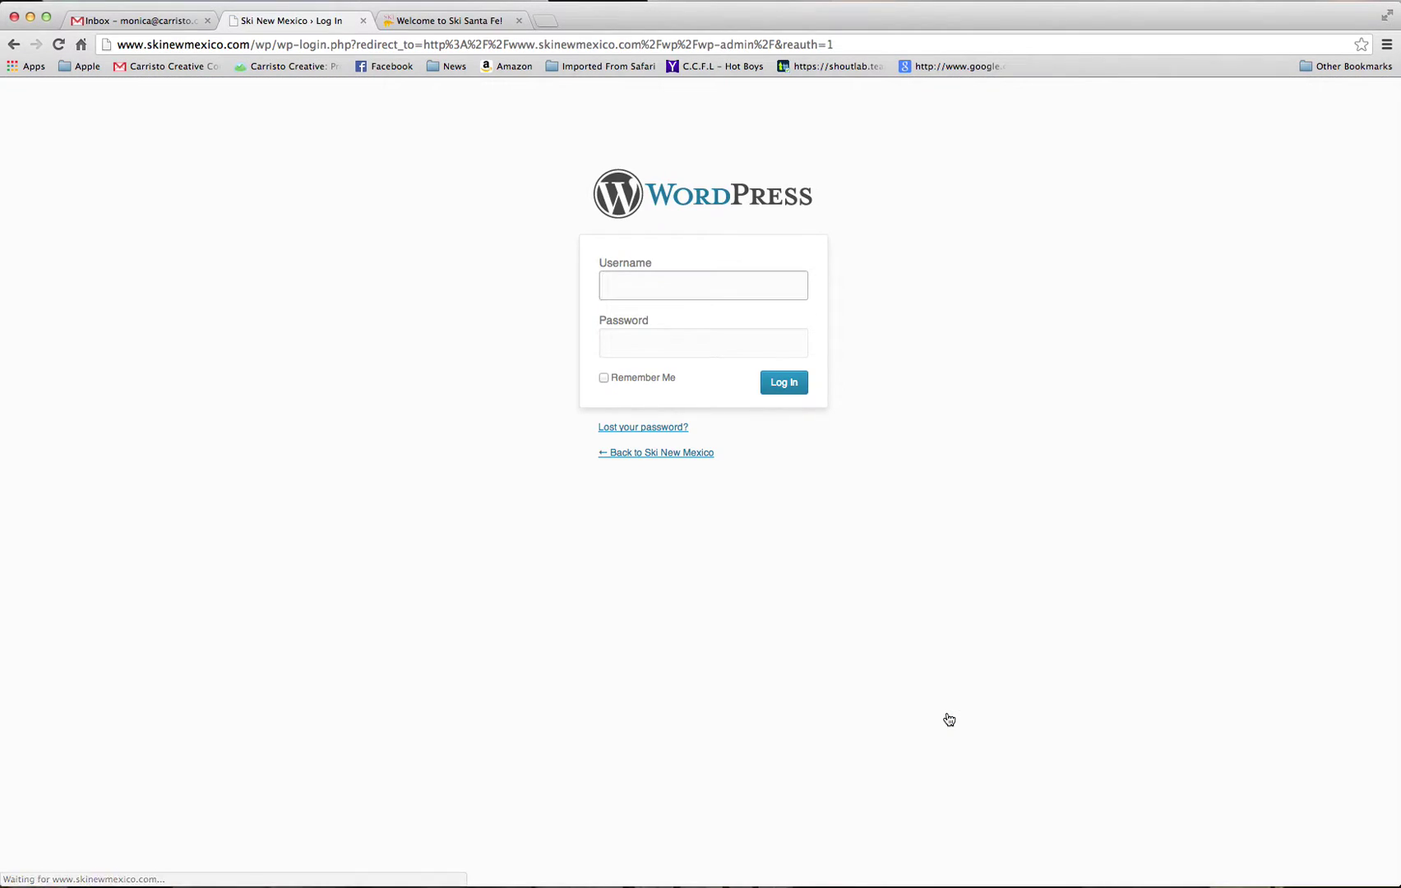
Log in to WordPress with the santafeskiarea username and the account password
text(s)
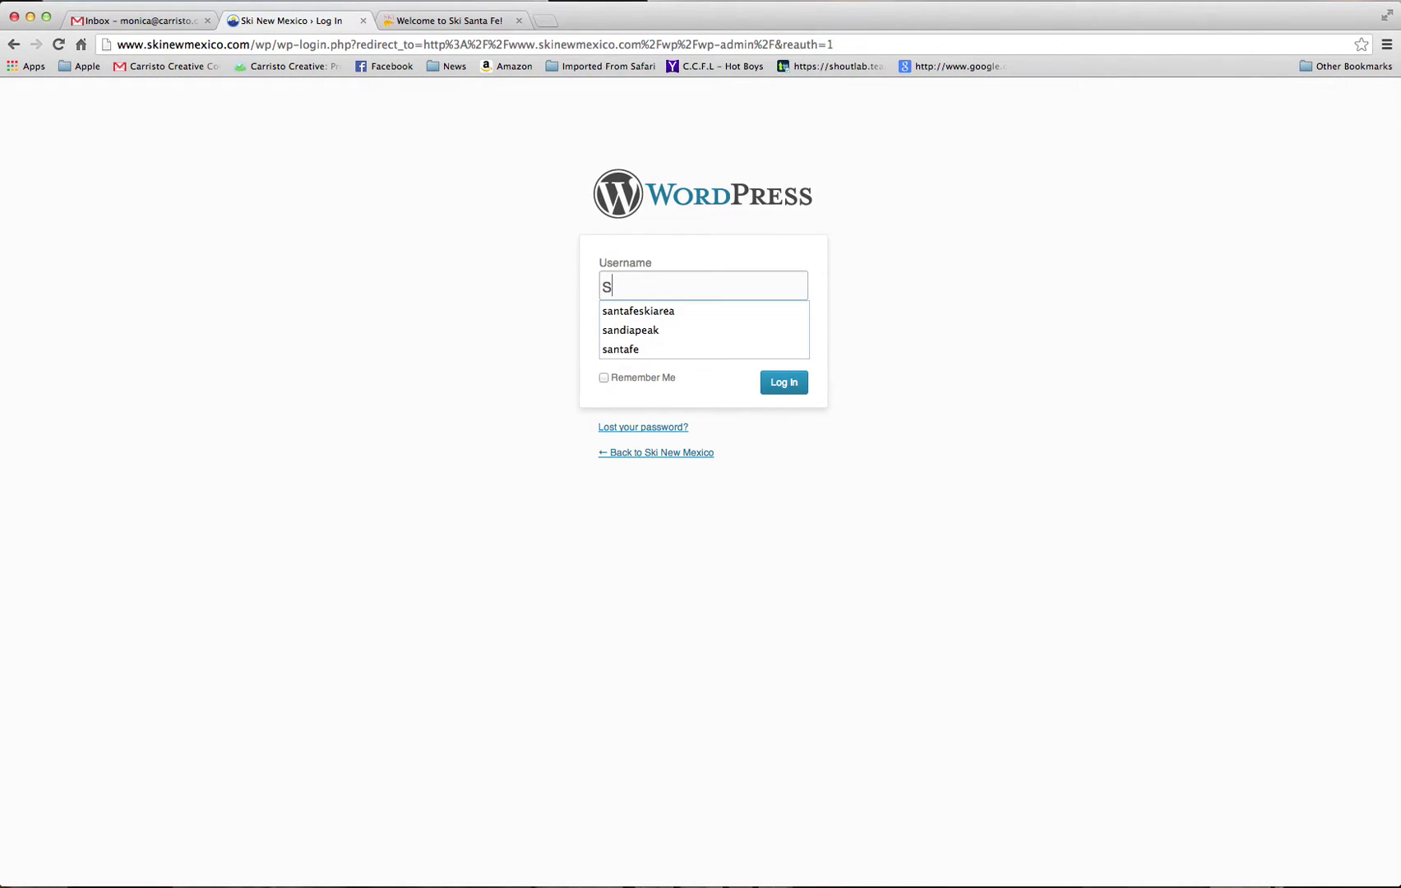
key(Down)
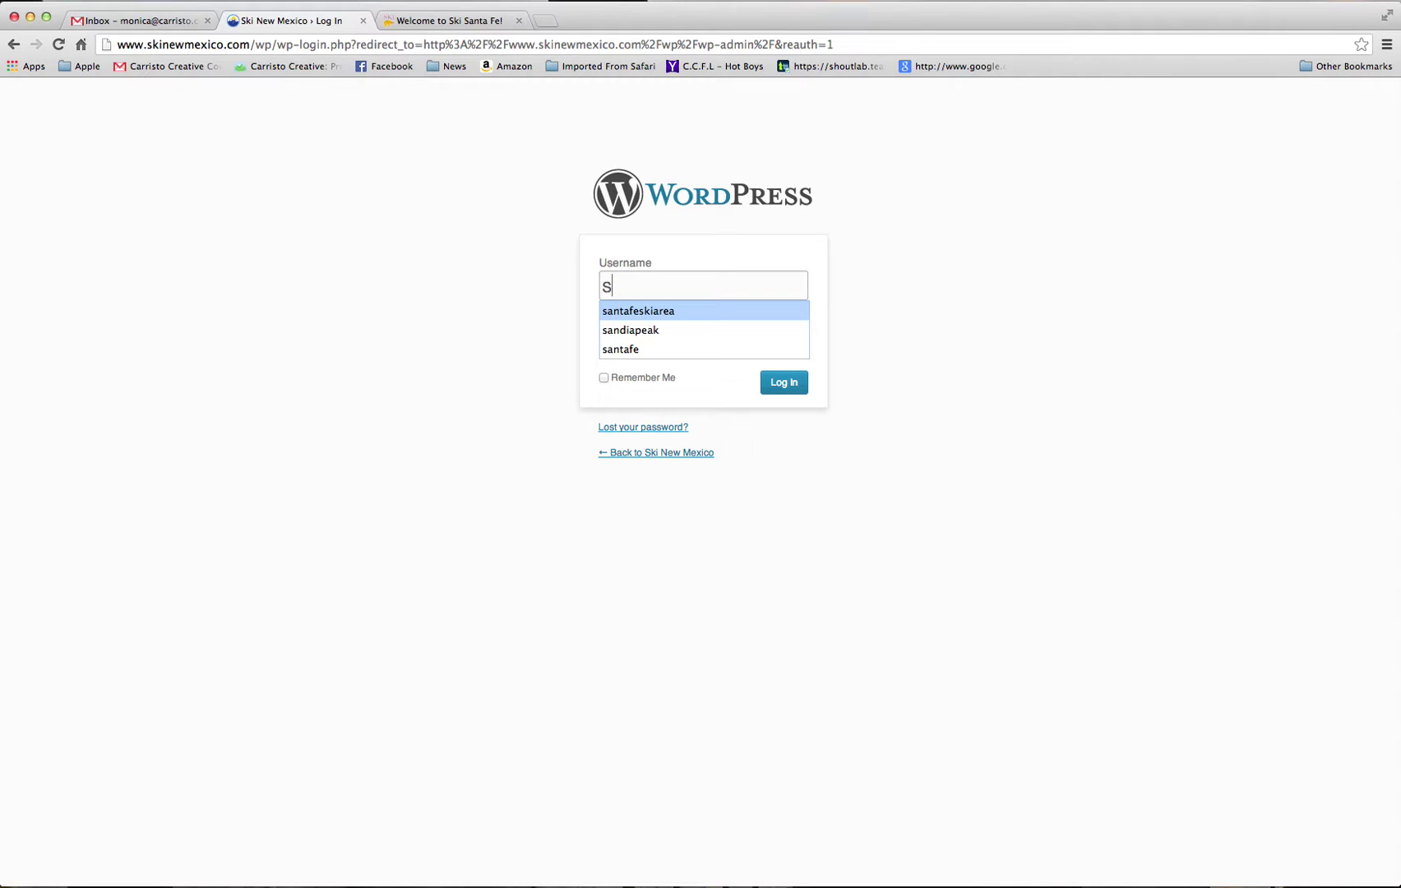
key(Return)
key(Tab)
text(*****)
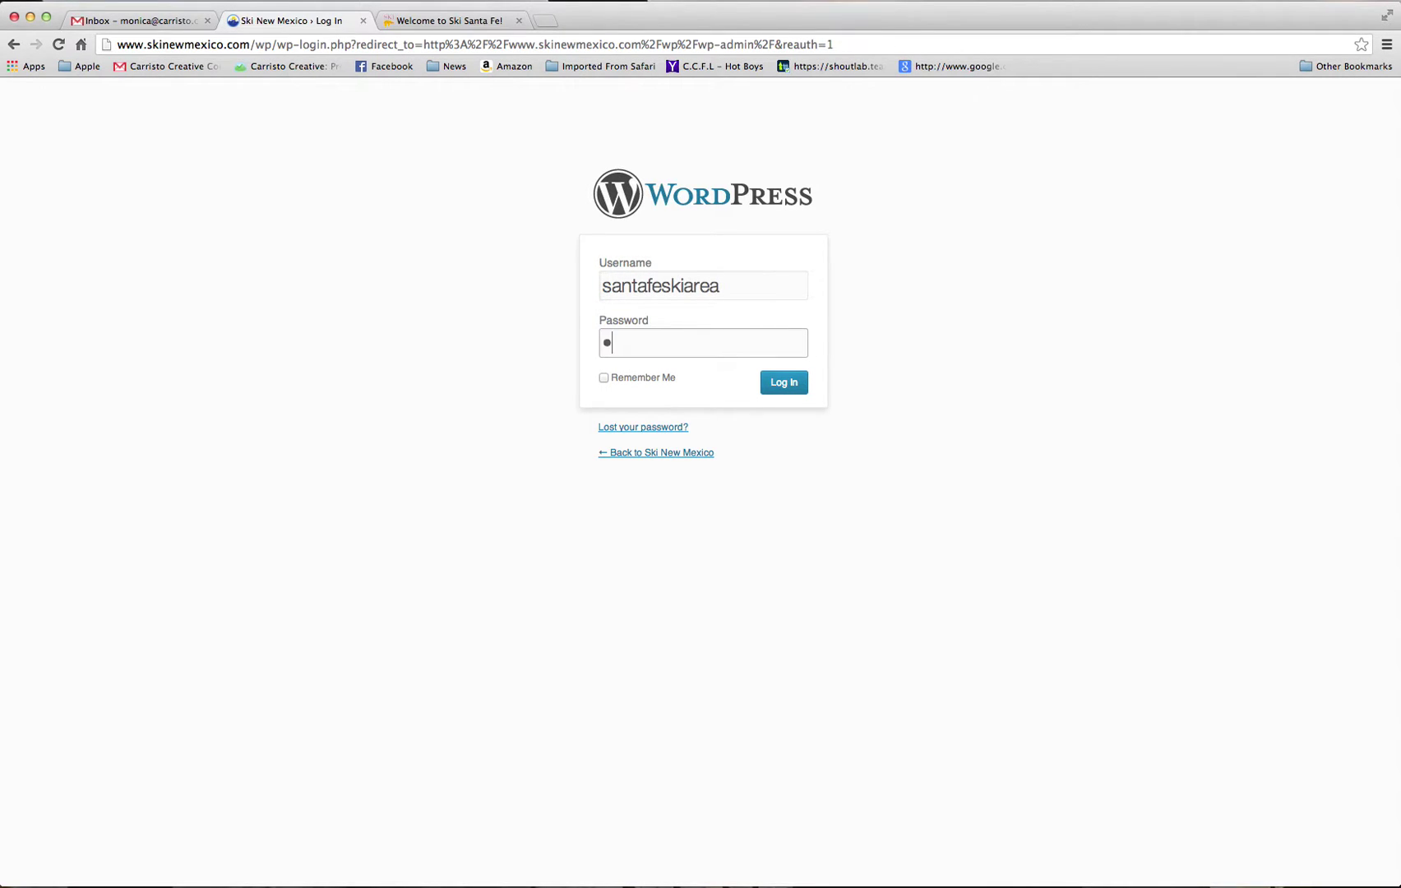
text(****)
click(781, 384)
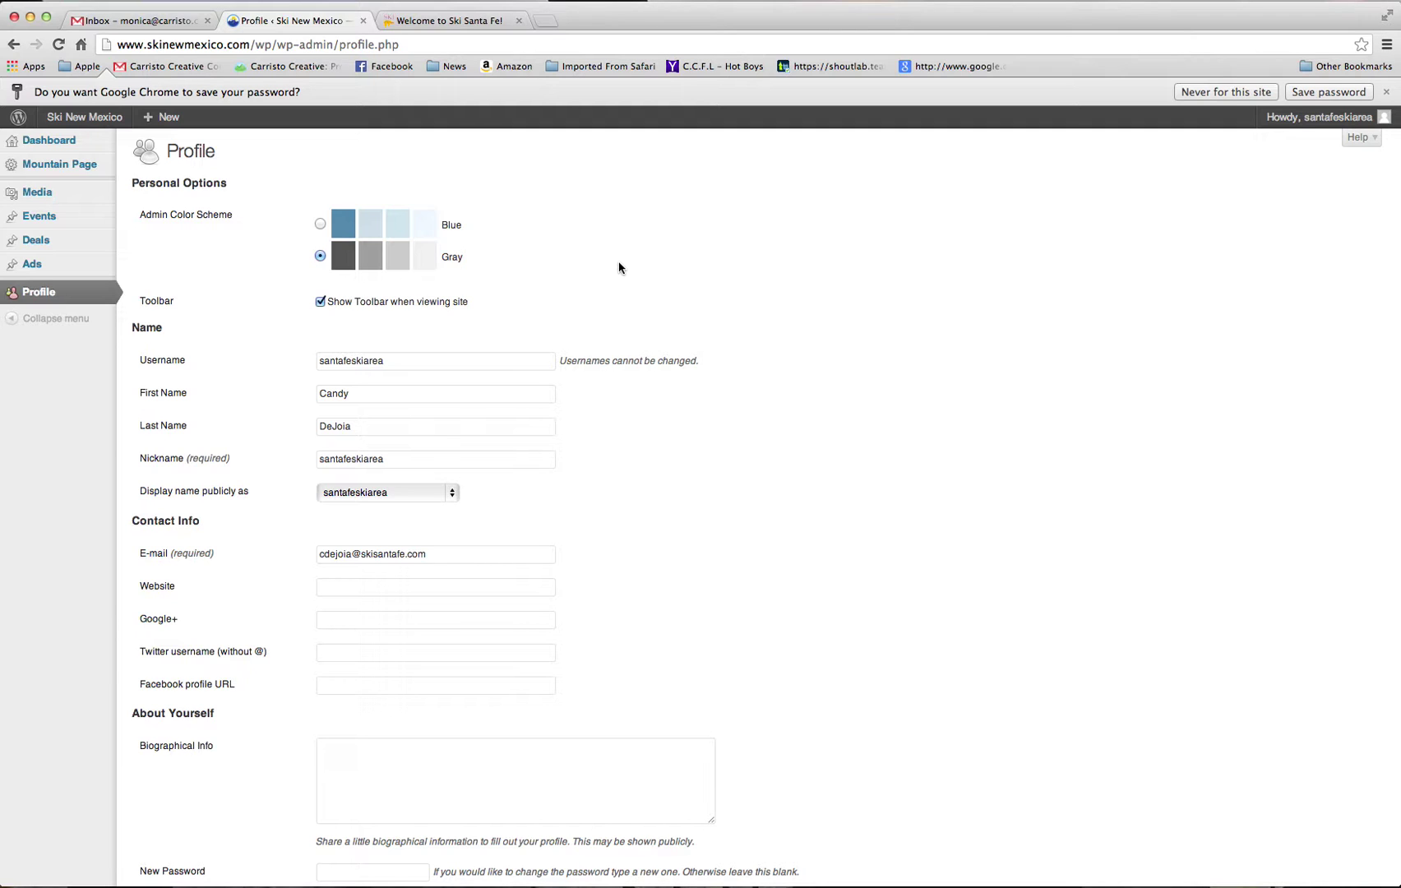
Look over the profile's contact and password fields, and open the Mountain Page for editing
scroll(618, 267, down, 3)
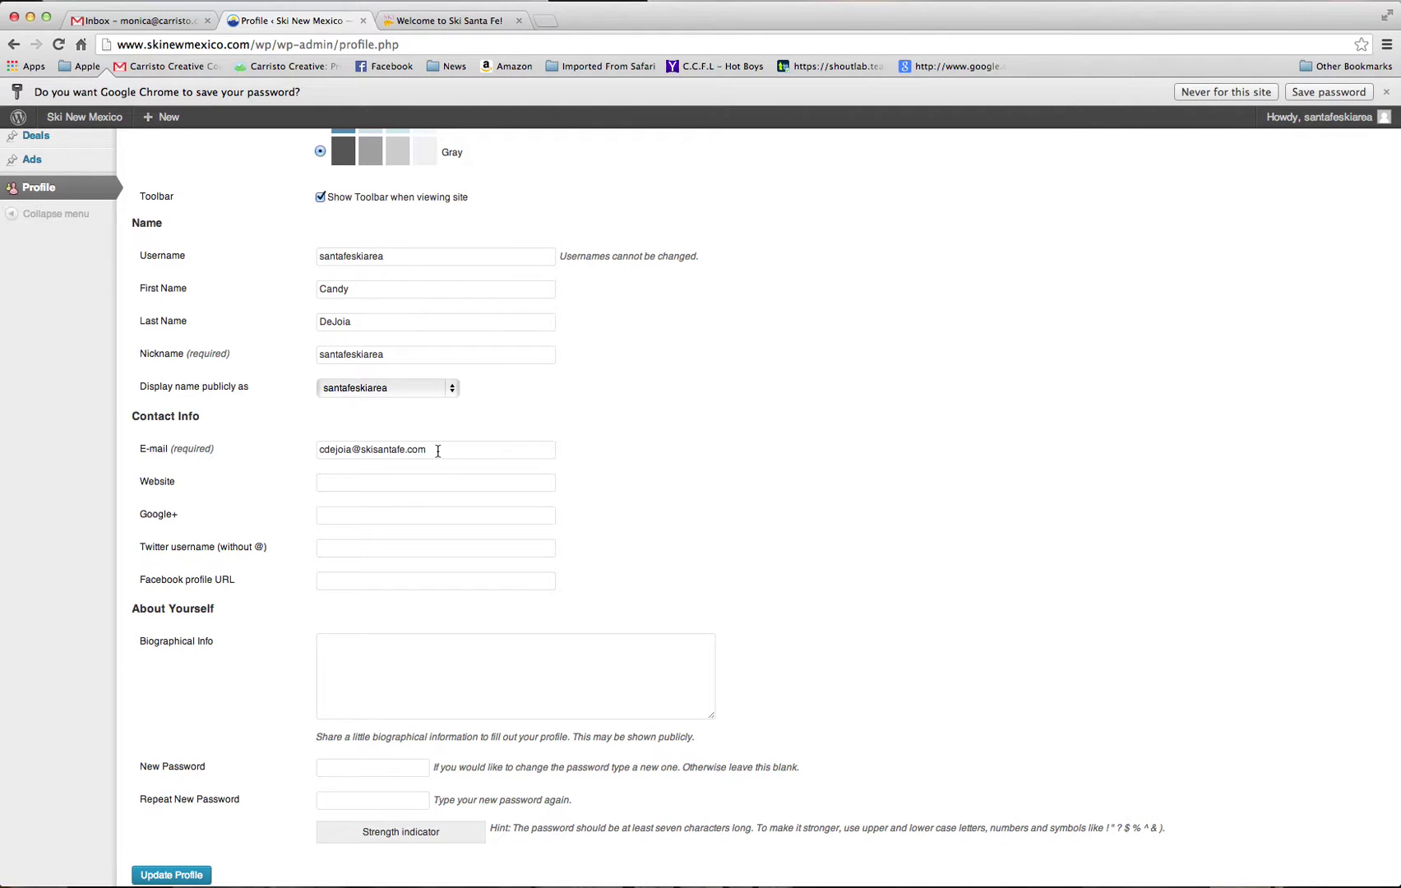
scroll(660, 404, up, 3)
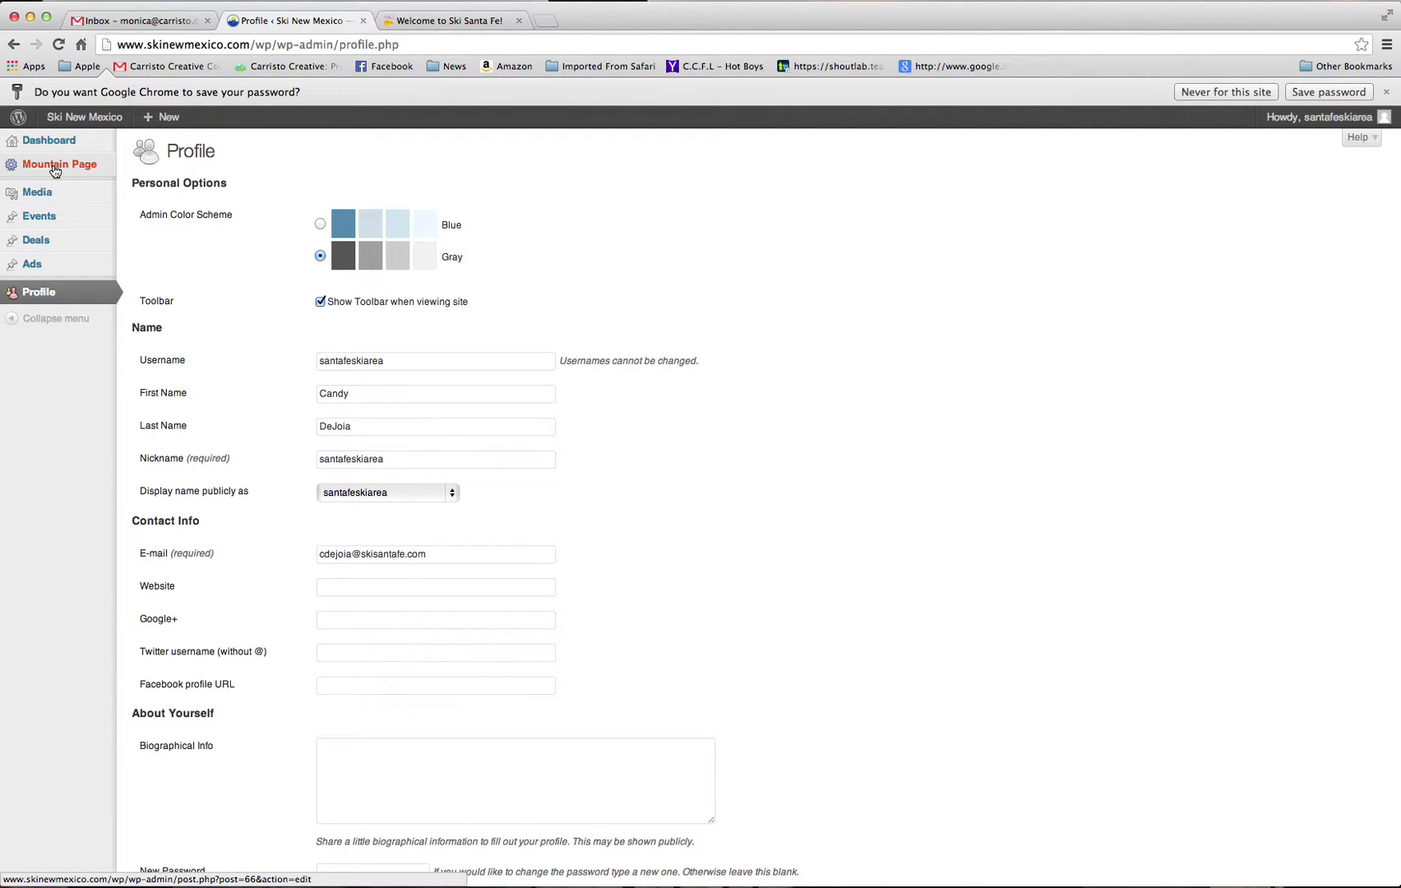
click(56, 171)
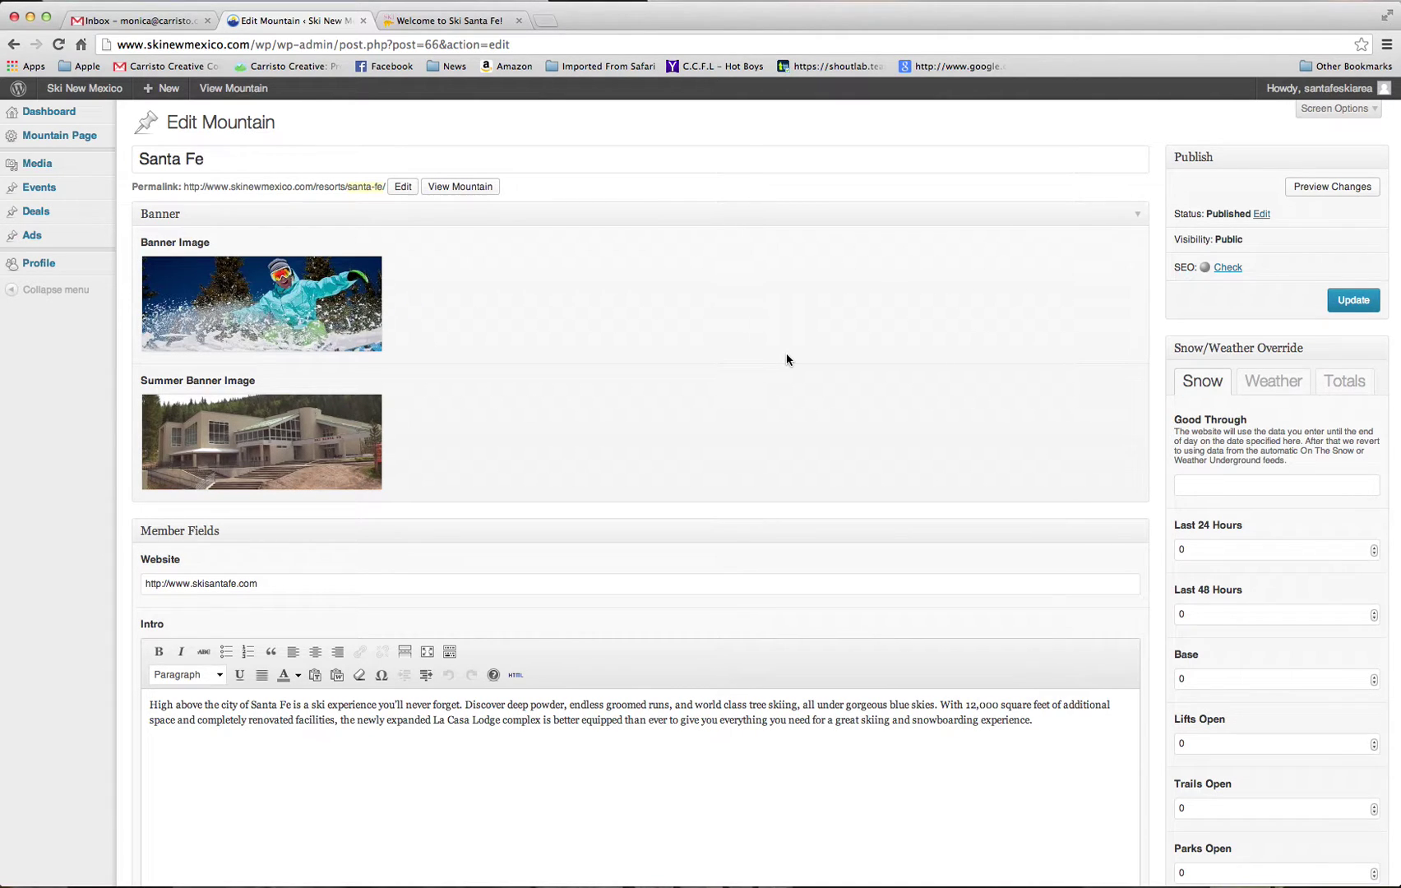
Remove the current Banner Image and set it to Santa-Fe-Ski-Areabanner.jpg from the Media Library
mouse_move(218, 308)
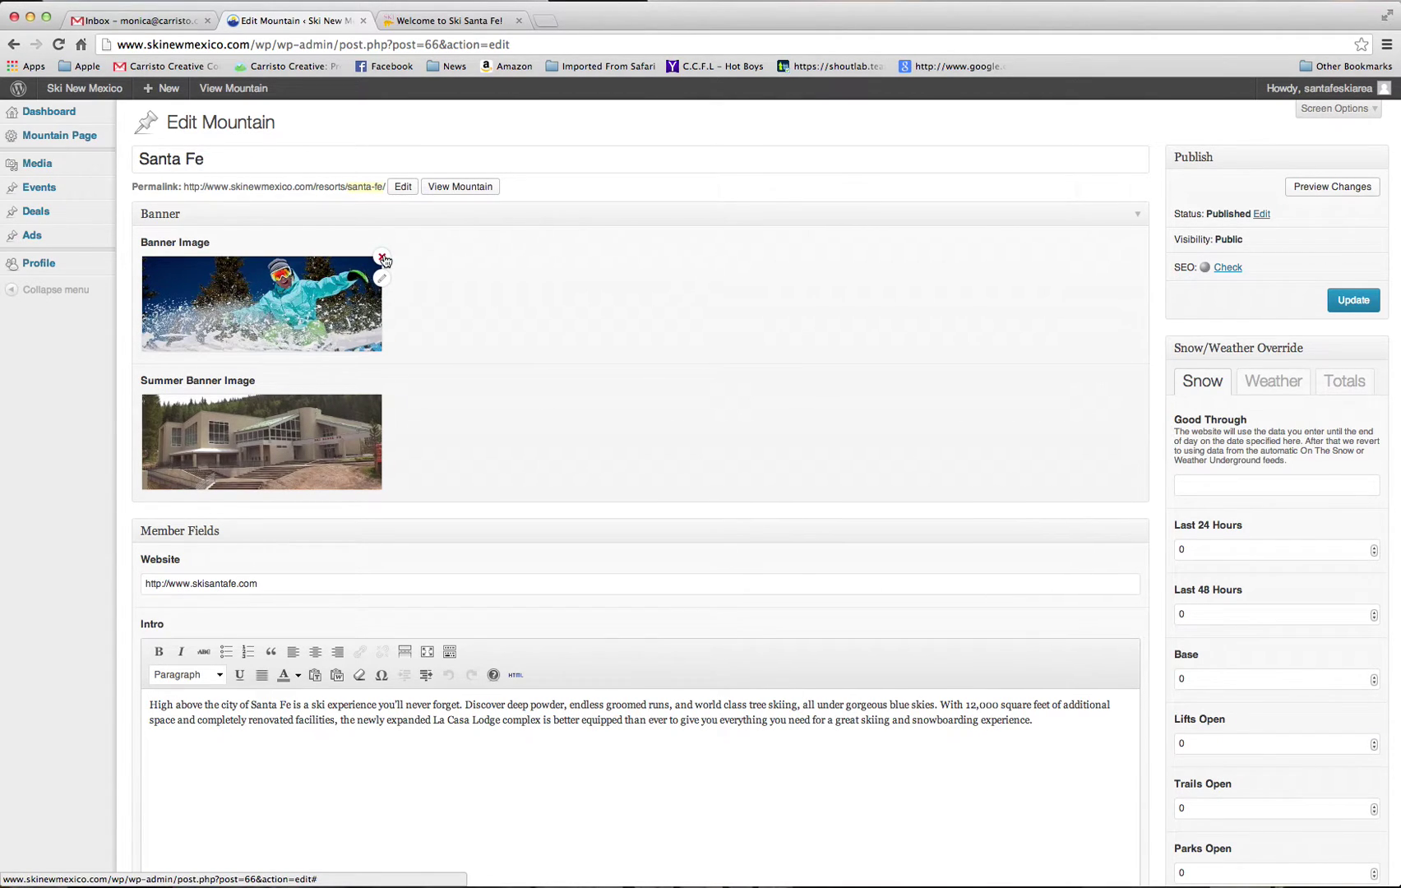
click(382, 258)
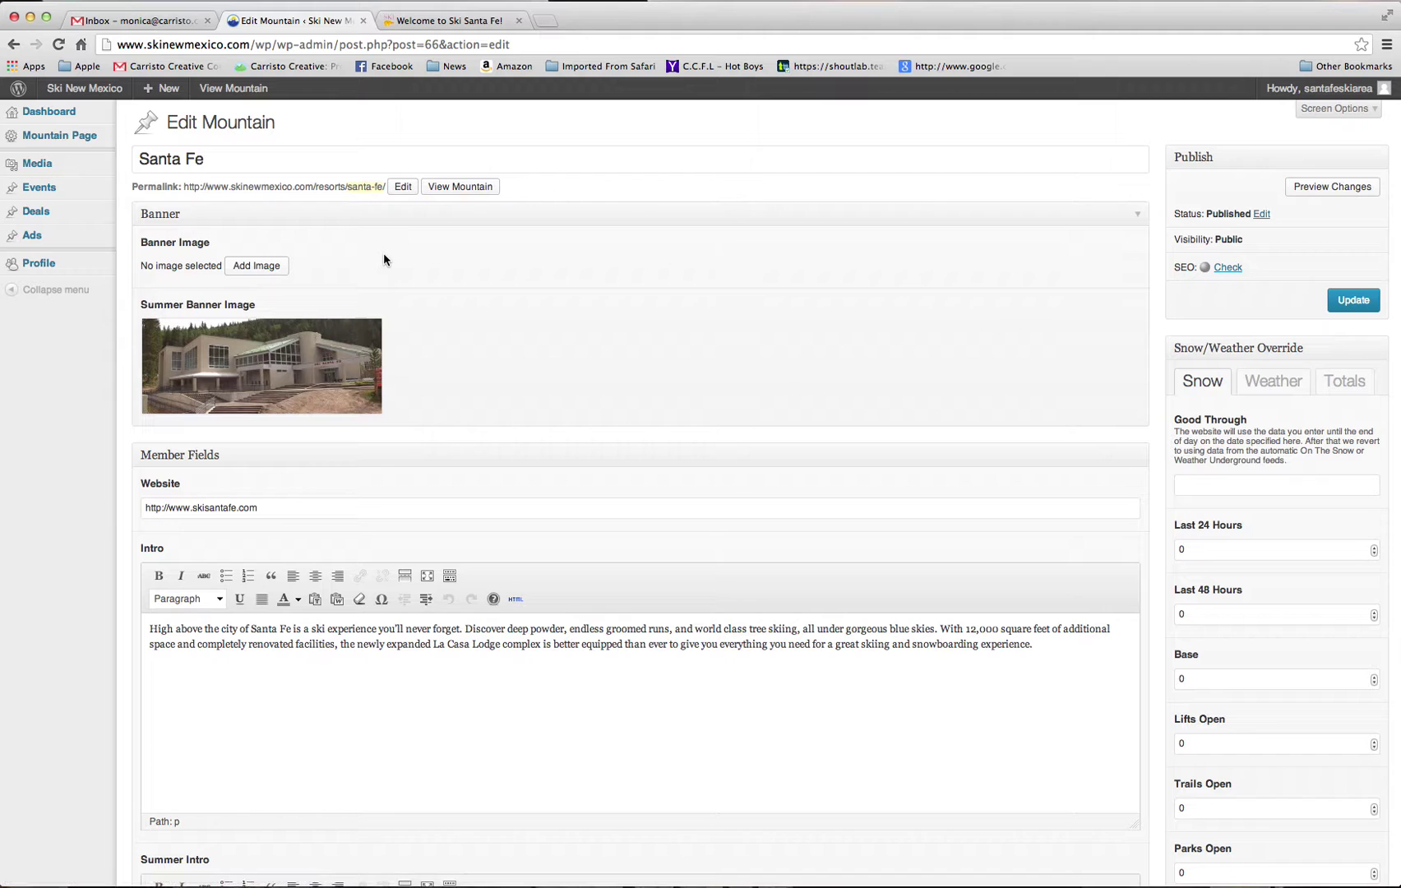
click(255, 267)
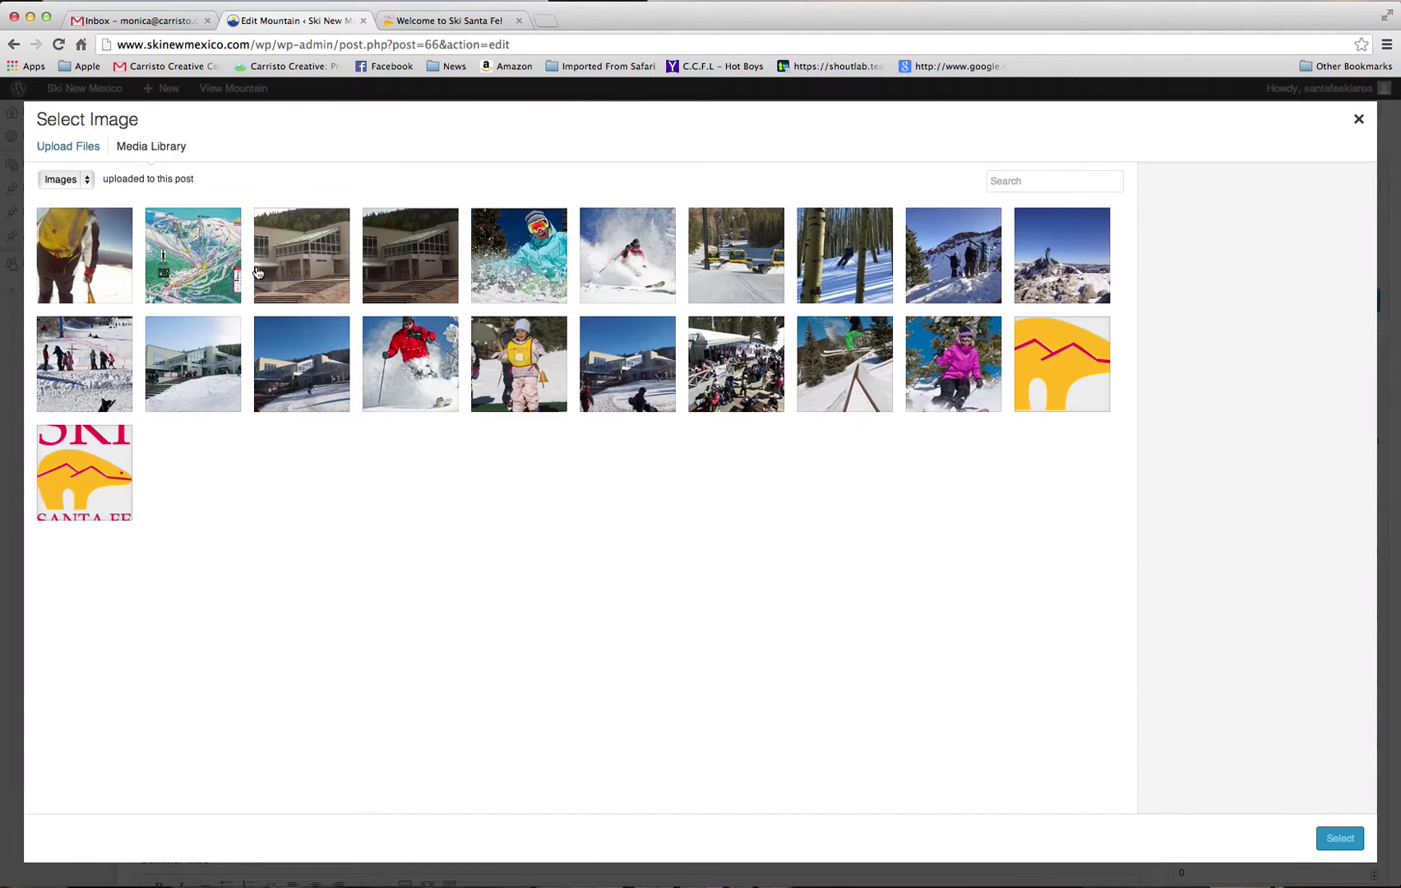
click(73, 148)
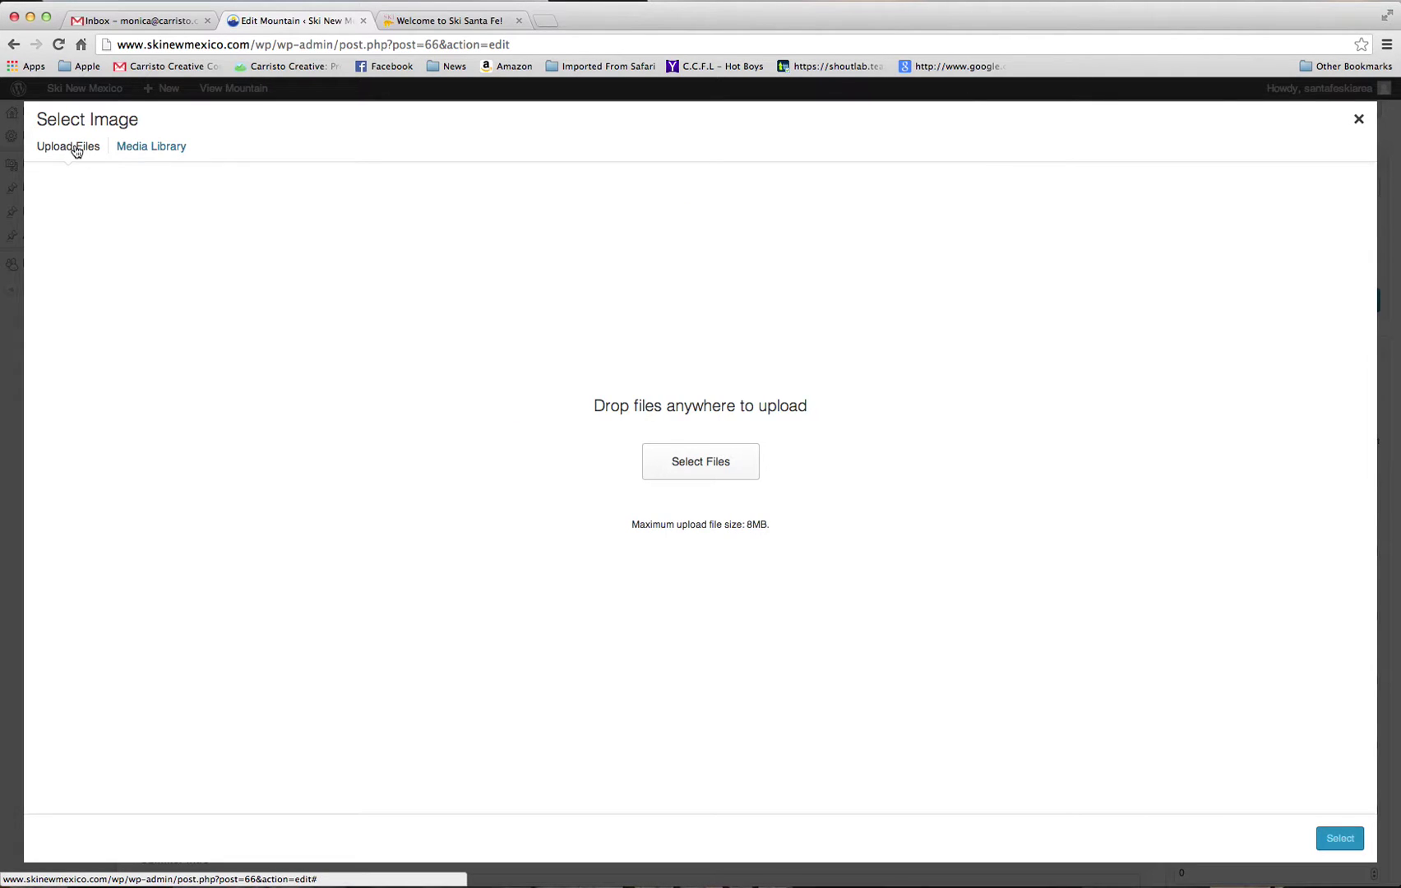
click(137, 148)
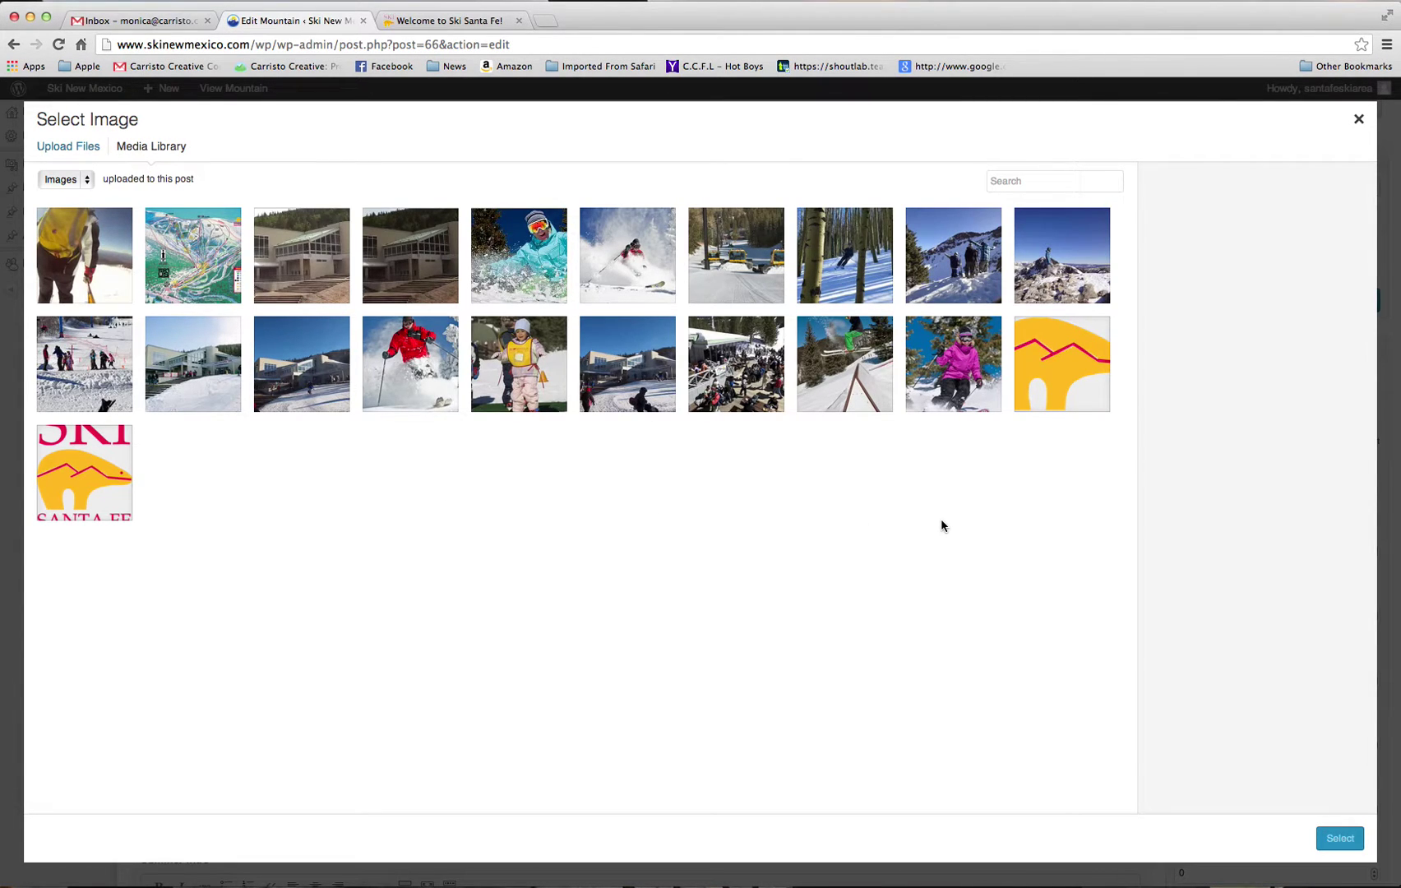
click(524, 262)
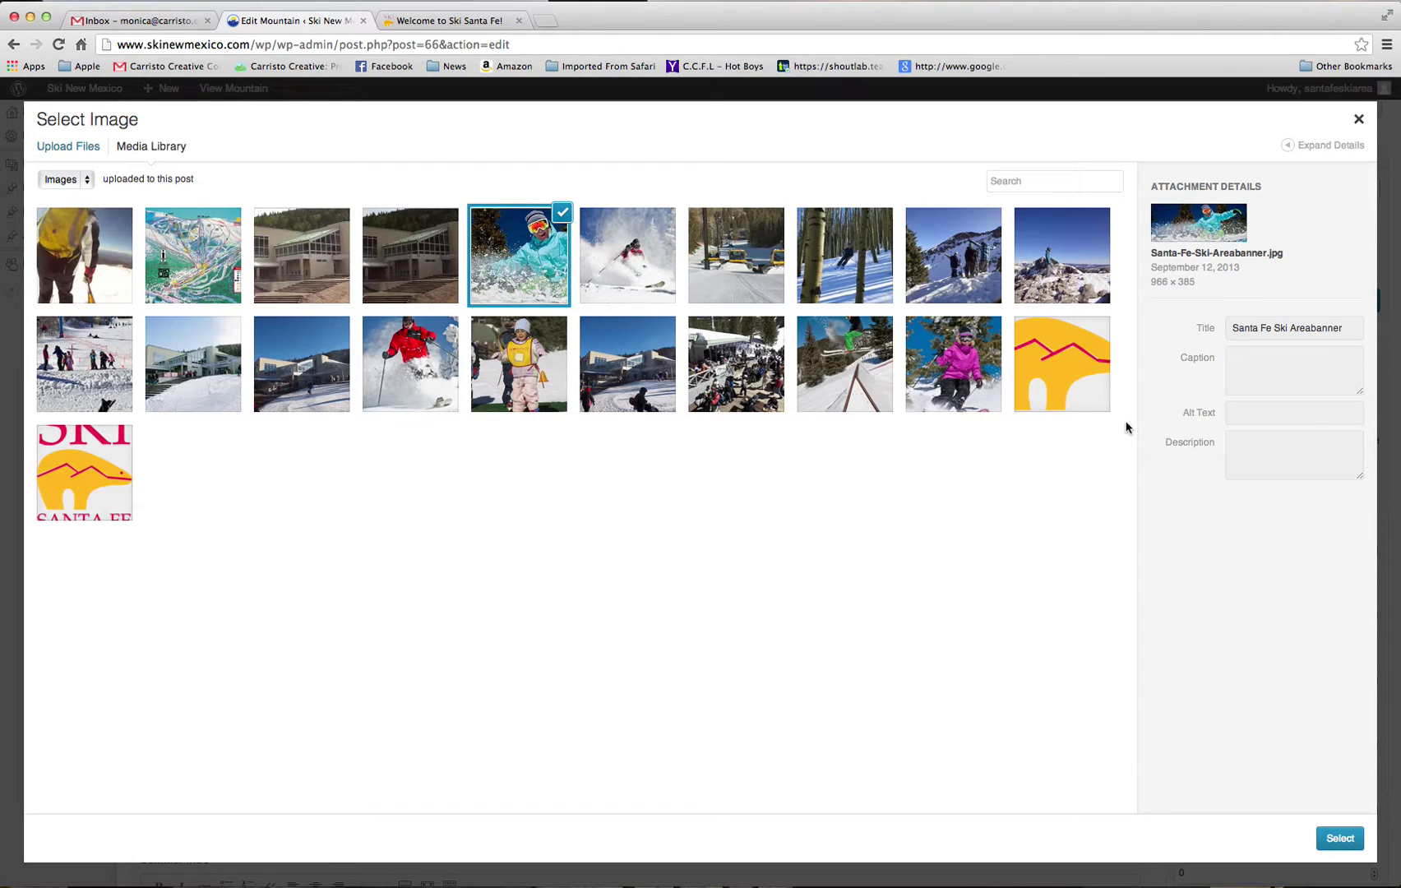
click(1339, 839)
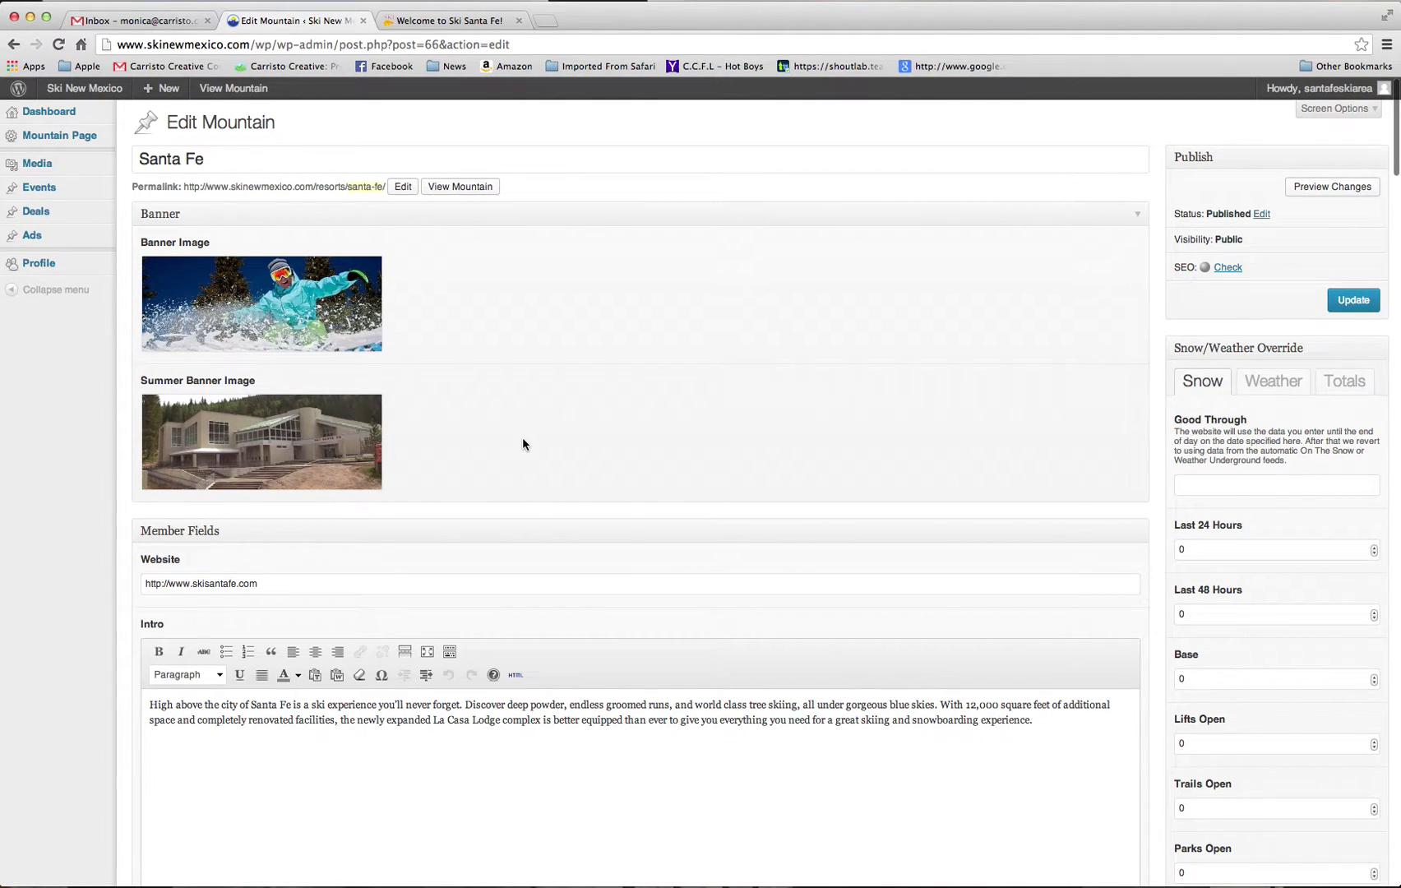
Add the sentence "Santa fe is great." to the end of the Intro text
scroll(522, 441, down, 2)
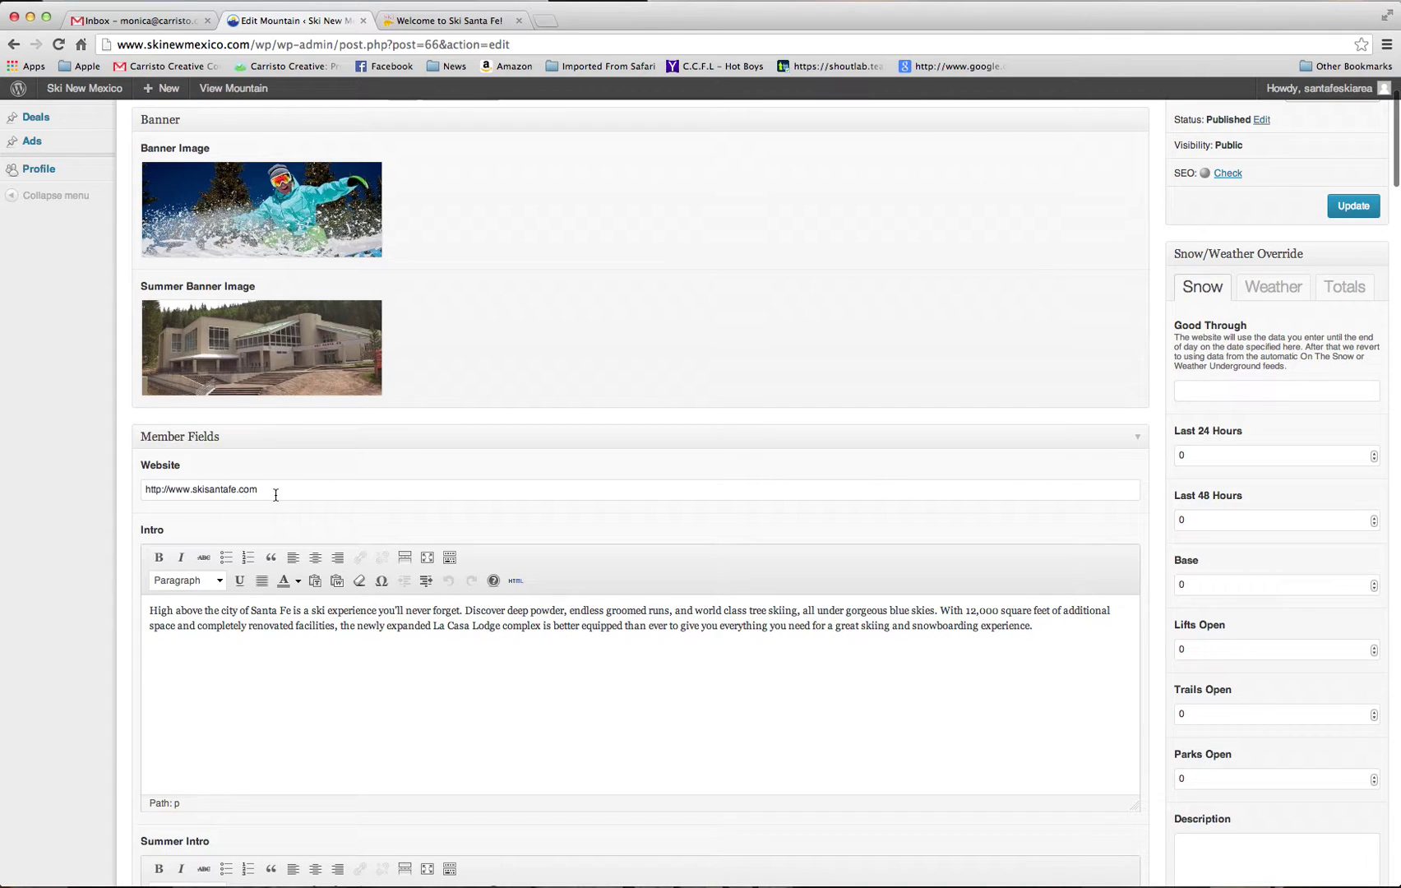
scroll(284, 494, down, 4)
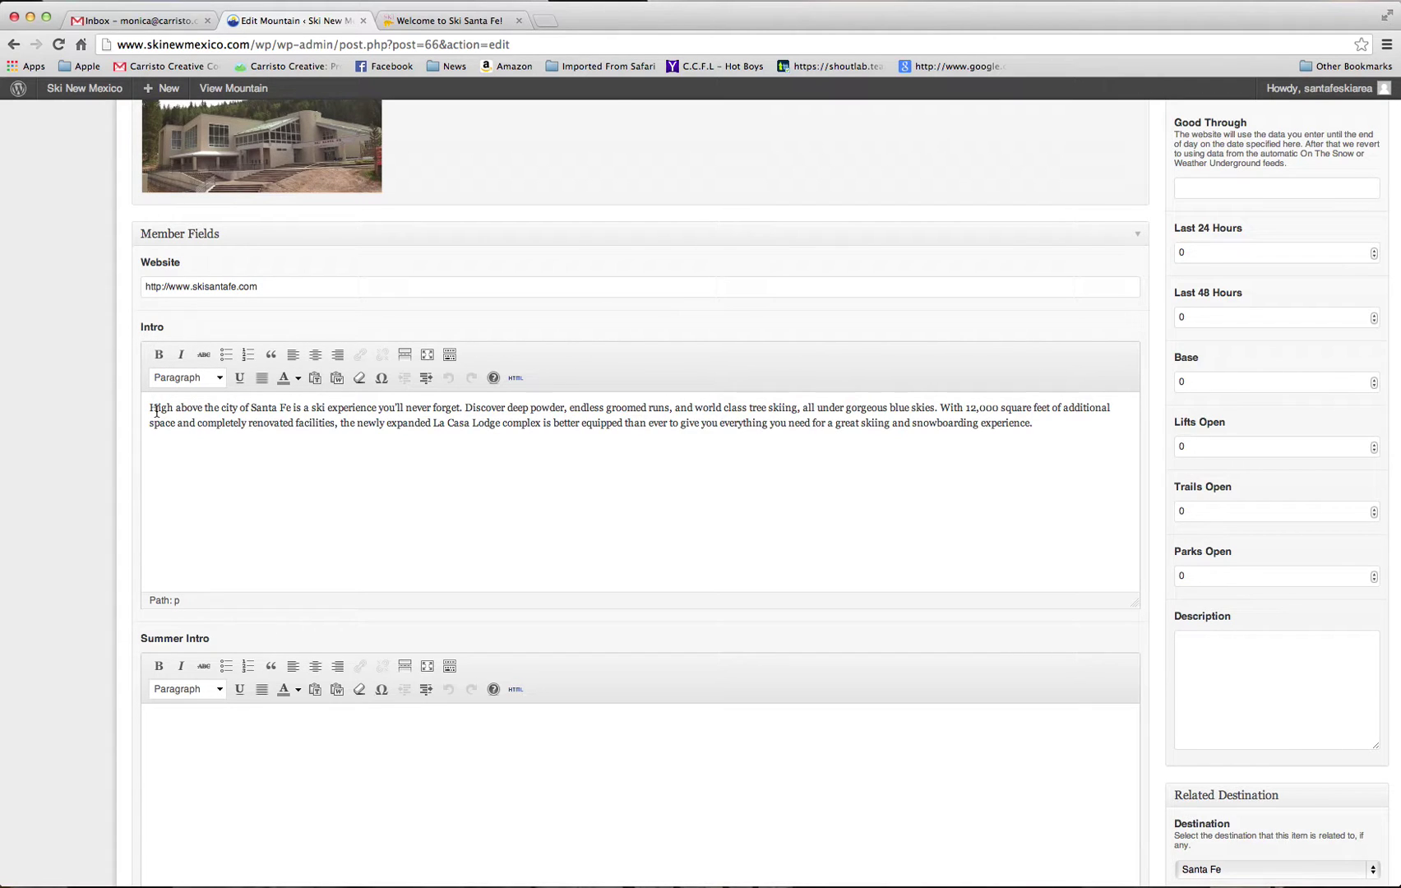
scroll(191, 527, down, 1)
scroll(190, 527, down, 1)
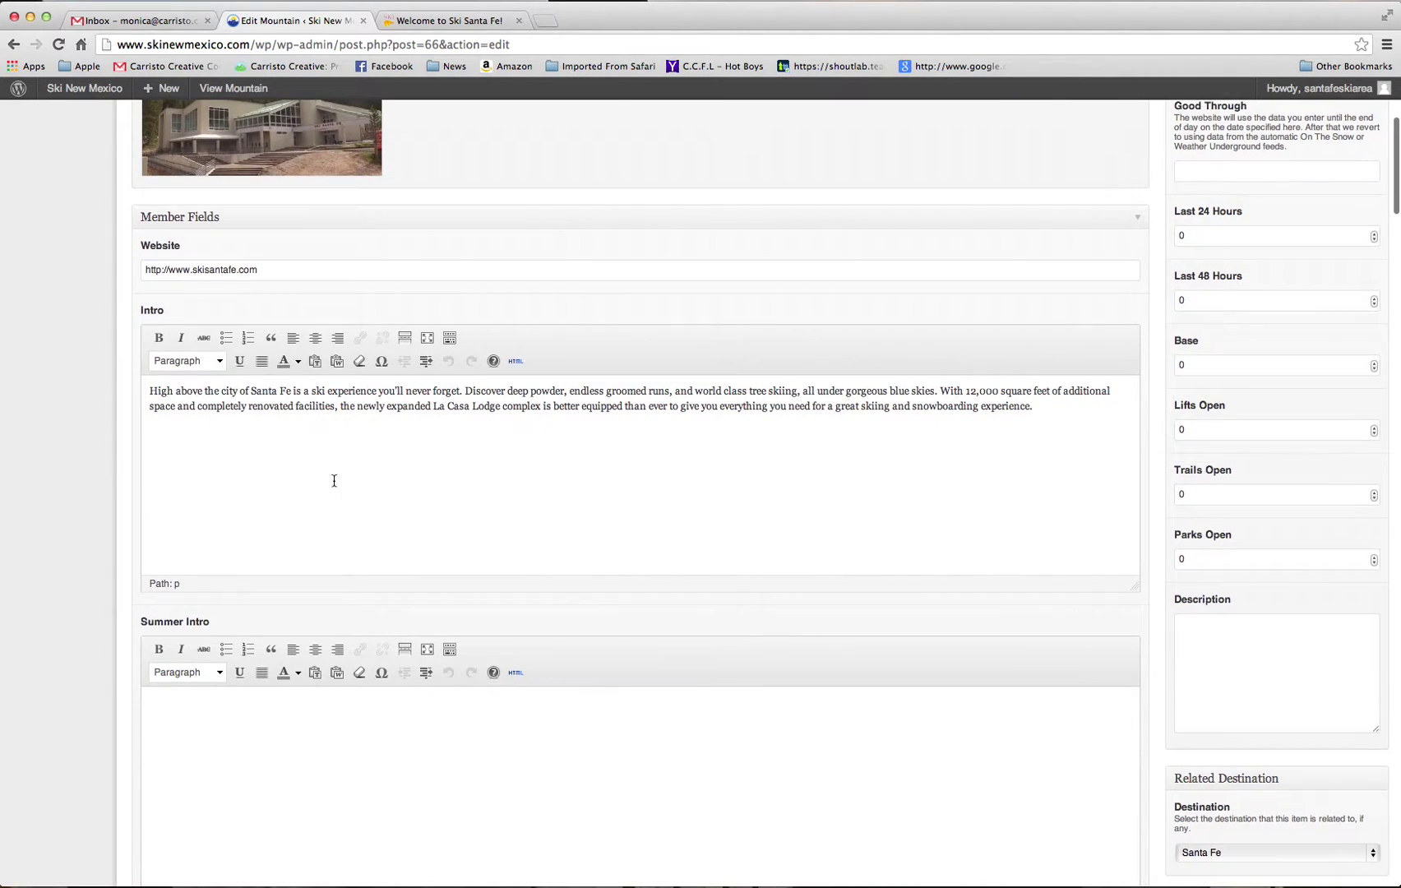
click(1058, 409)
text(Stan)
key(BackSpace)
key(BackSpace)
key(BackSpace)
text(anta fe is great.)
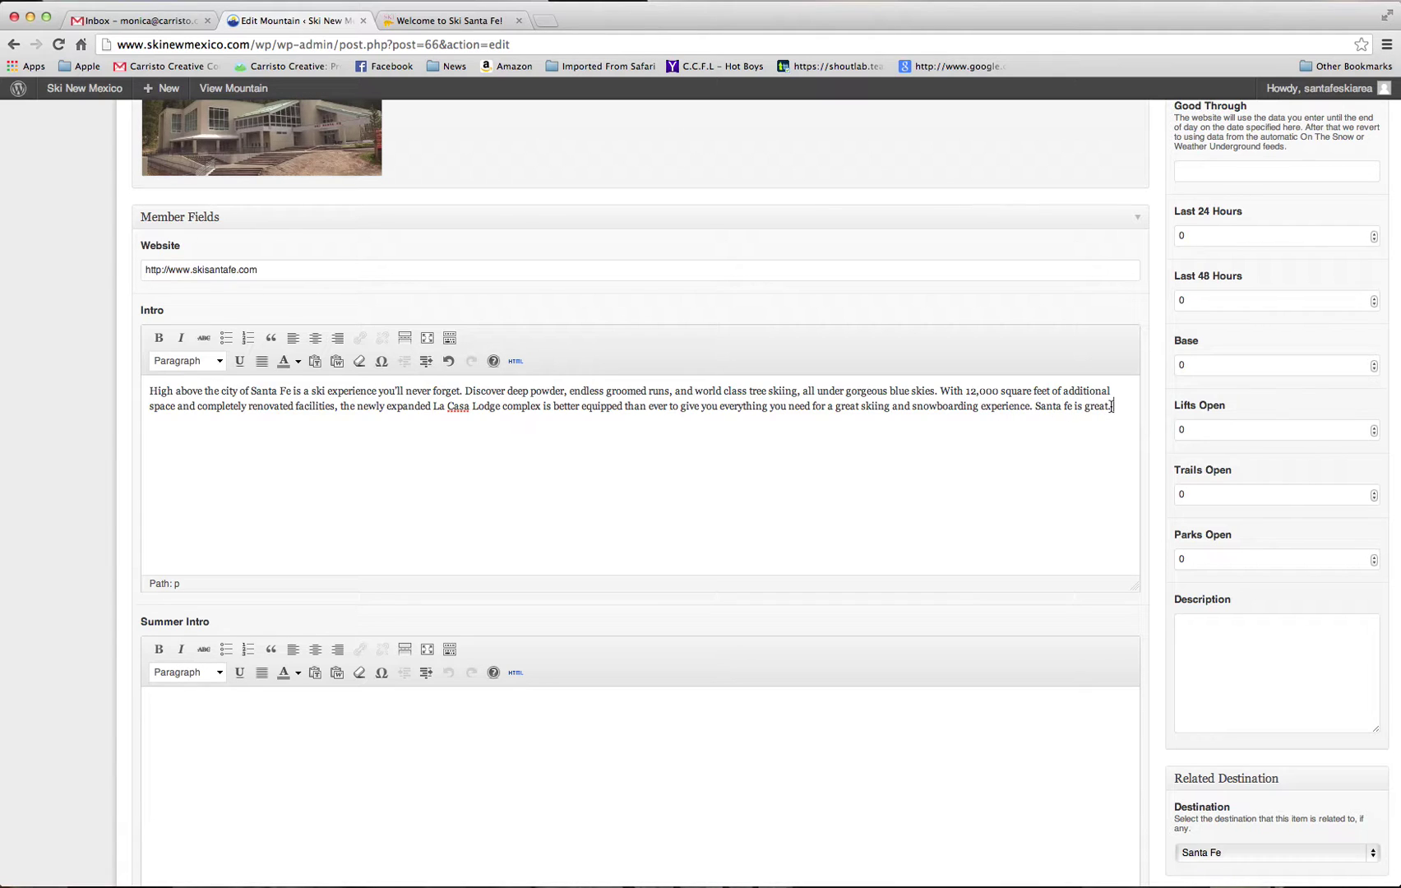
drag(1111, 406, 1037, 407)
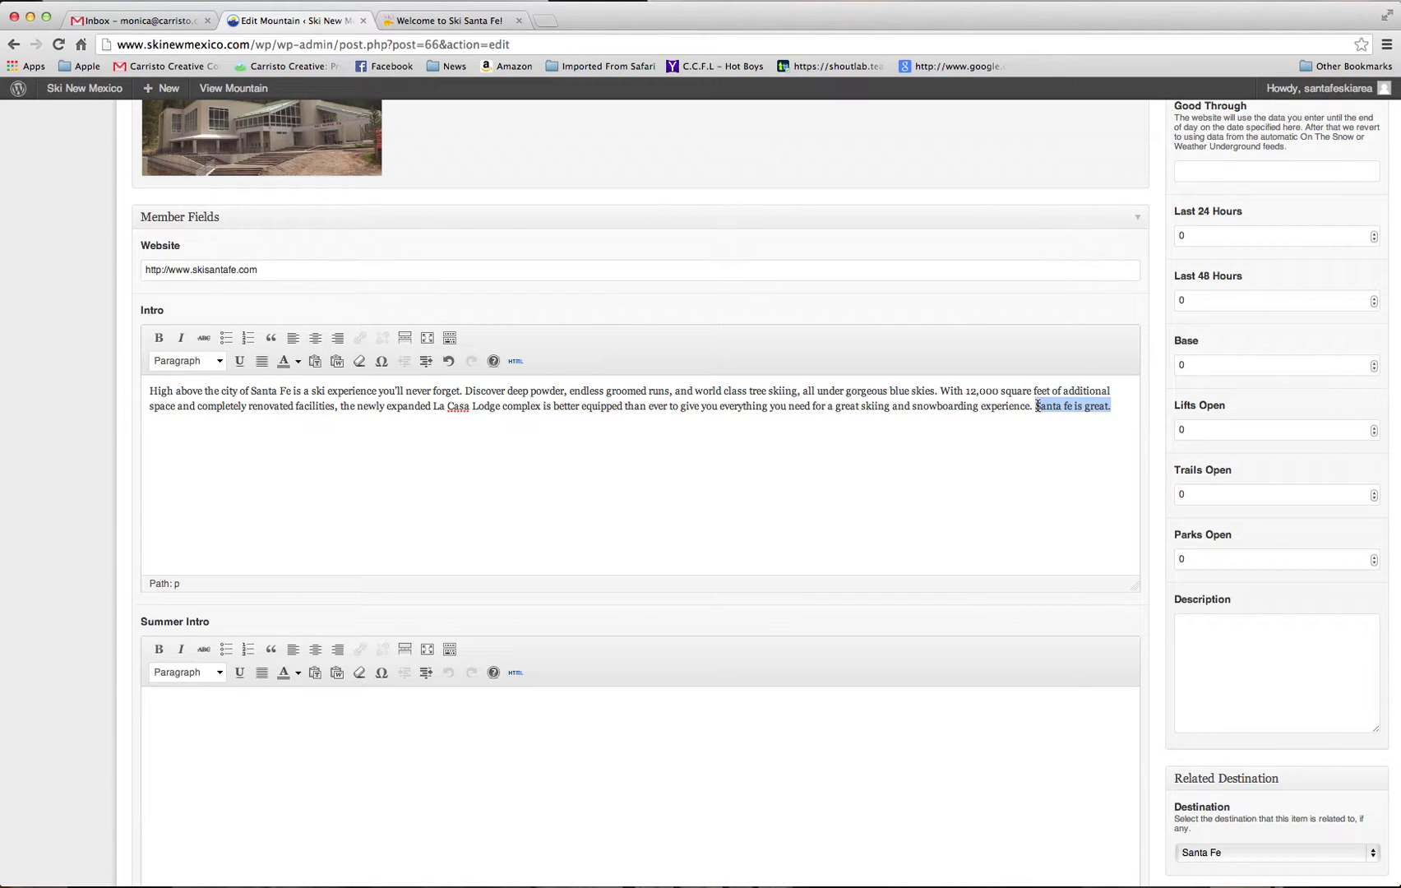
click(413, 26)
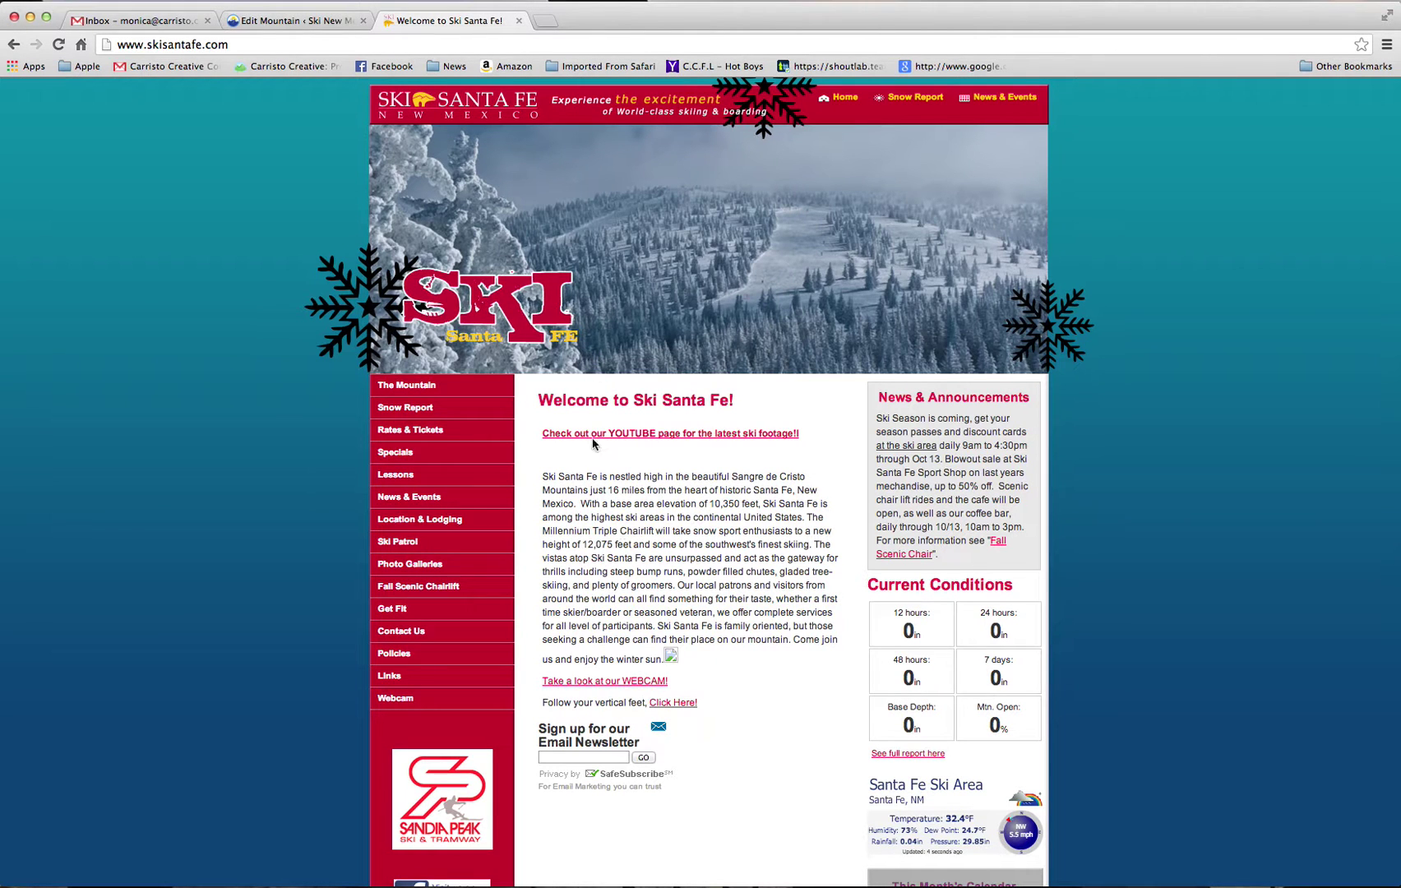
click(229, 45)
key(super+c)
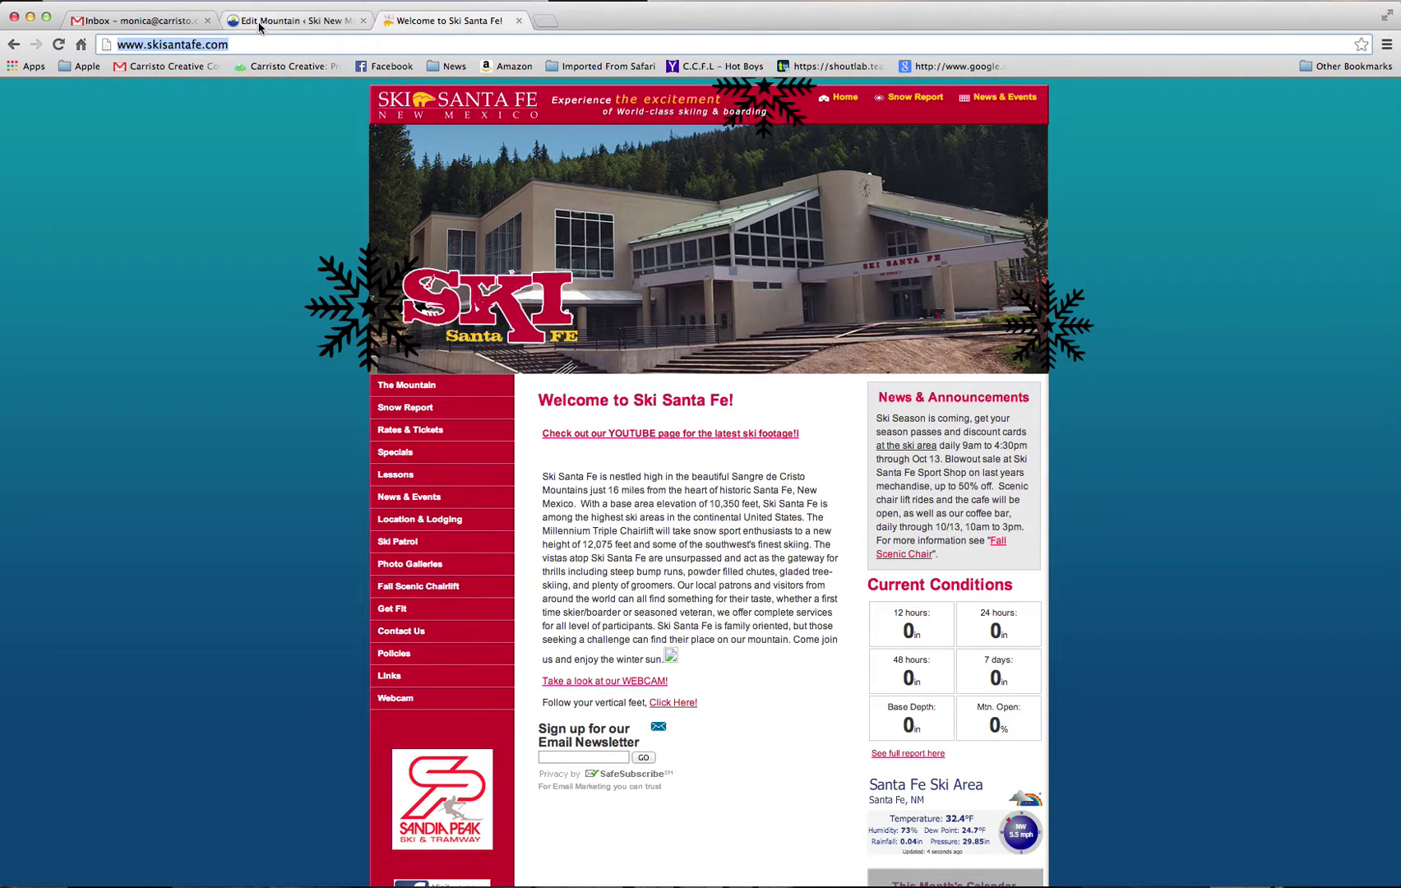
click(259, 22)
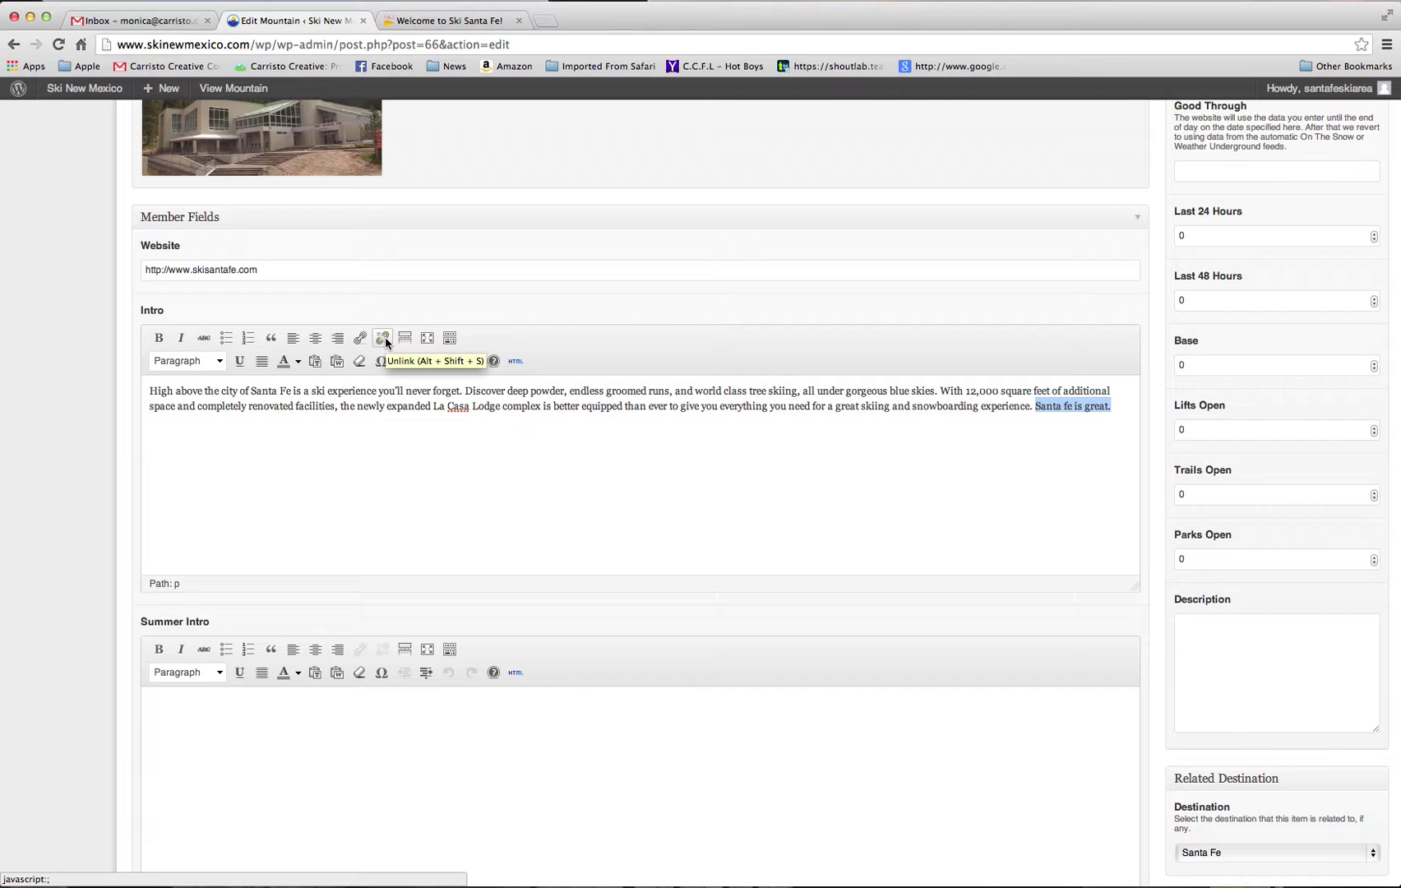
click(359, 339)
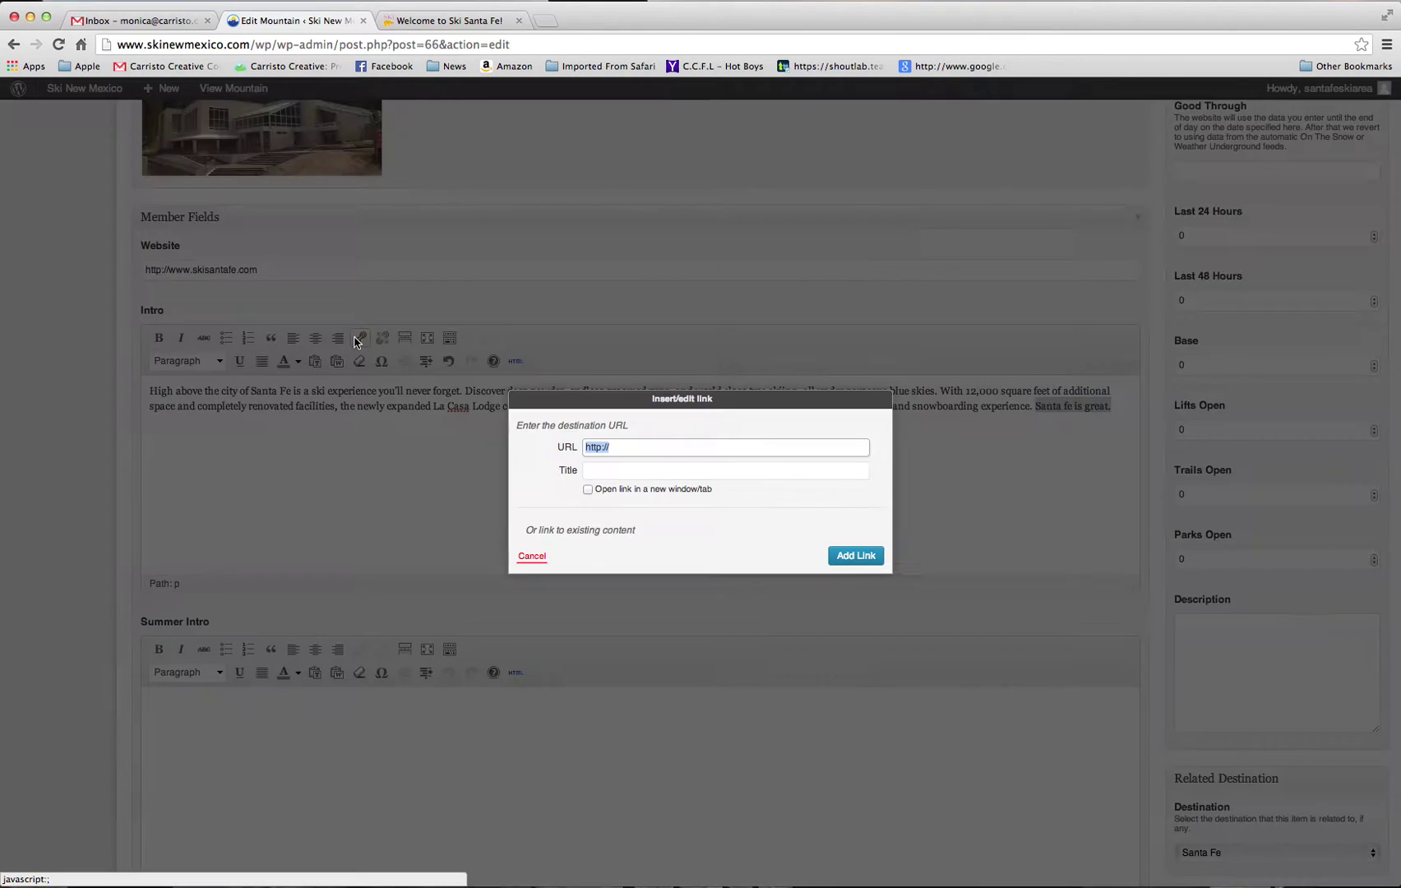
key(super+v)
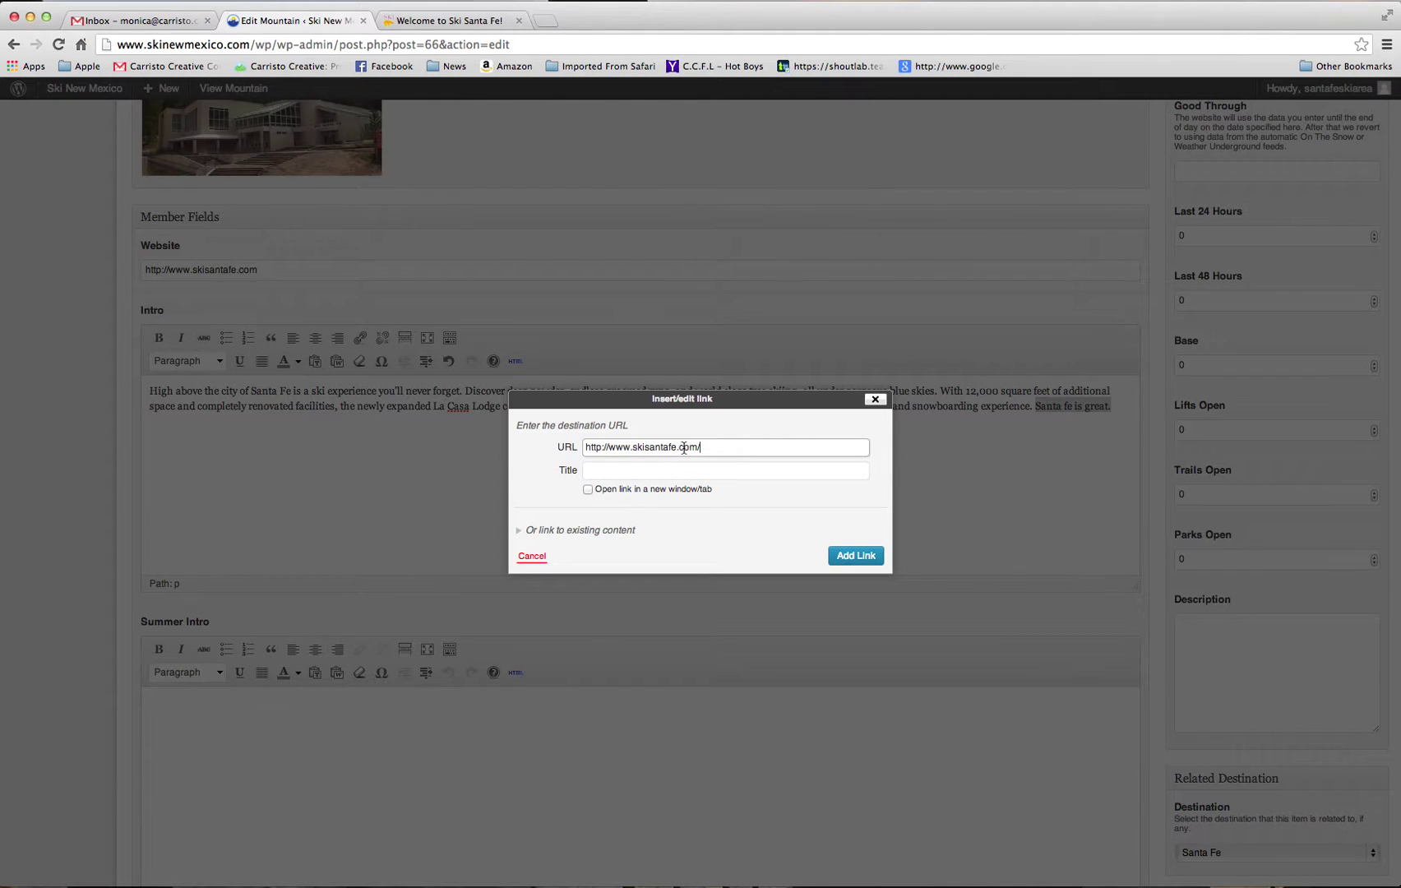
click(587, 489)
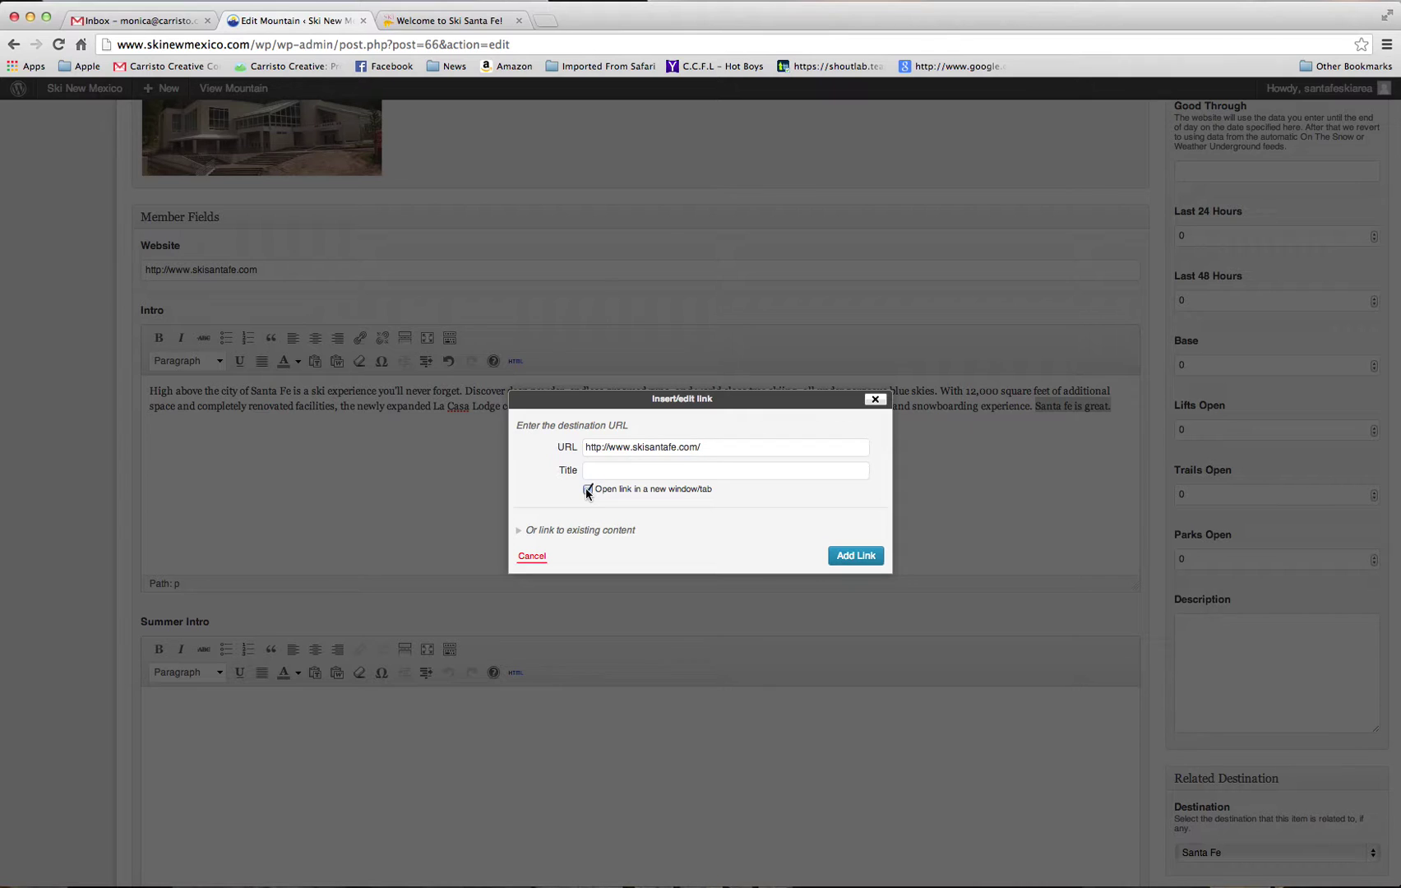
click(859, 557)
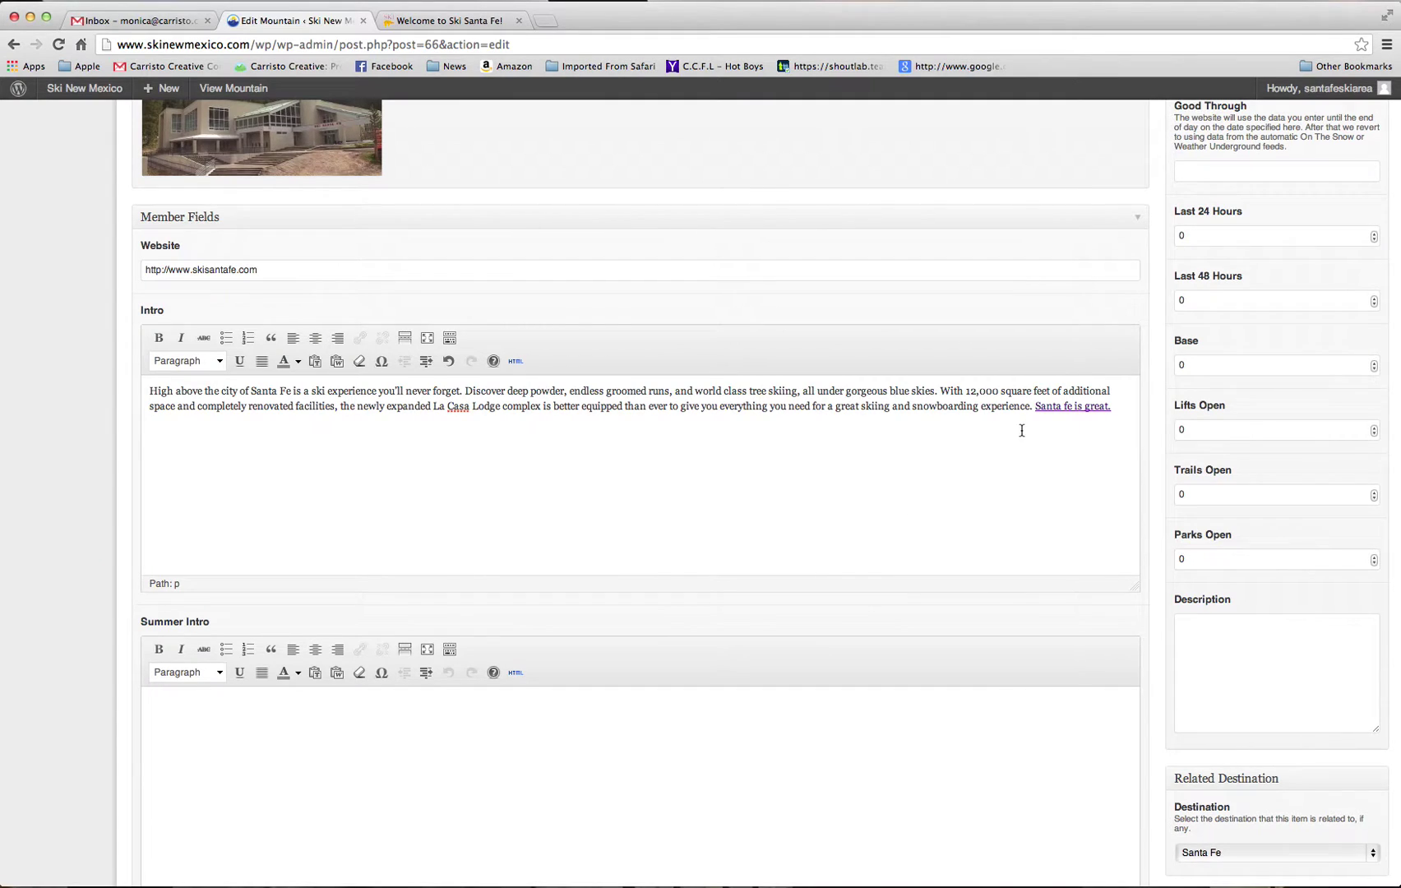
Review the link settings of "Santa fe is great." in the Intro and compare the URL with the Ski Santa Fe home page
click(1052, 405)
click(359, 340)
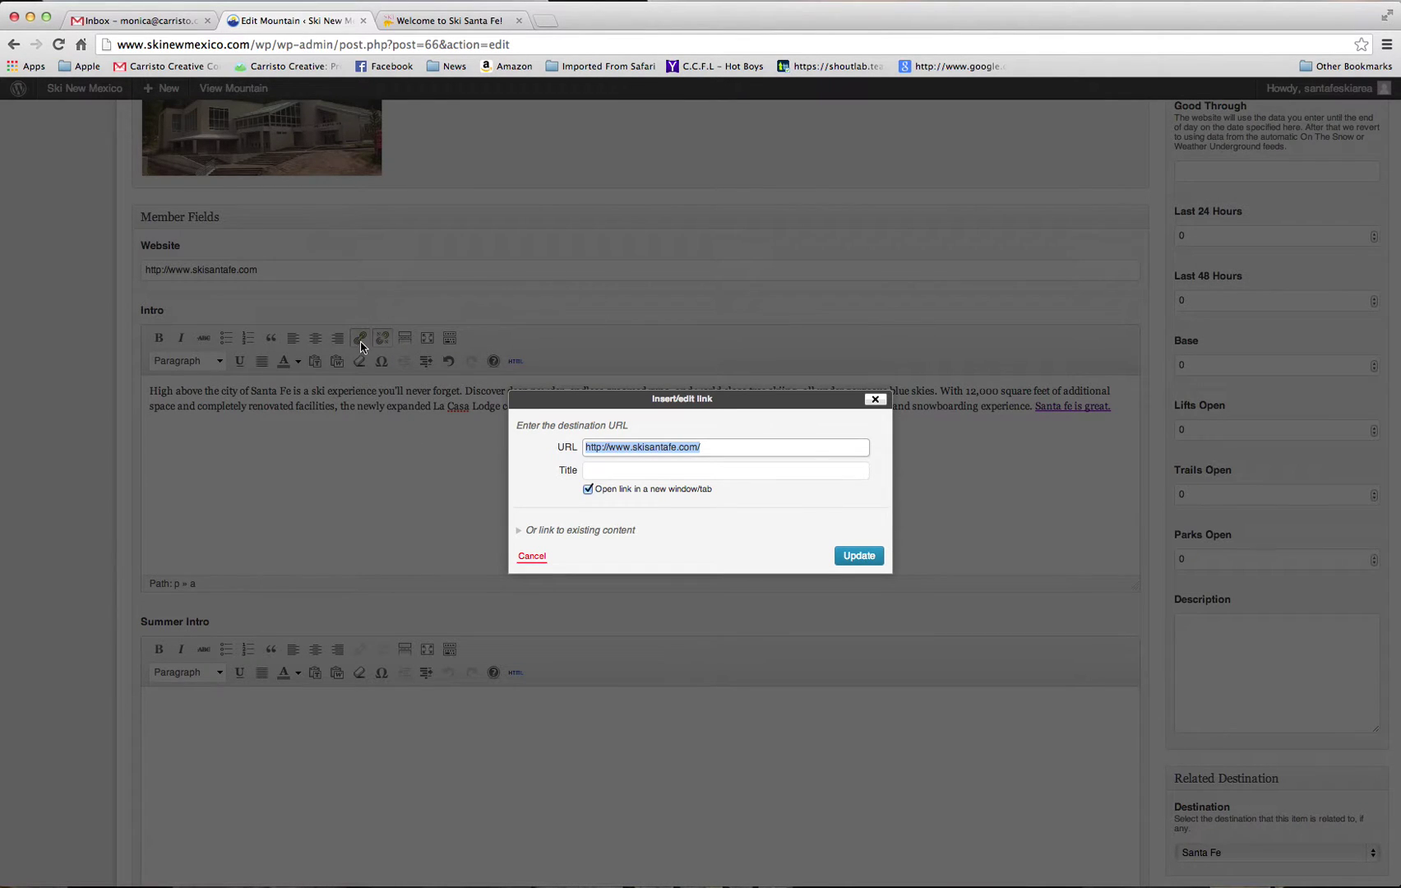
click(708, 446)
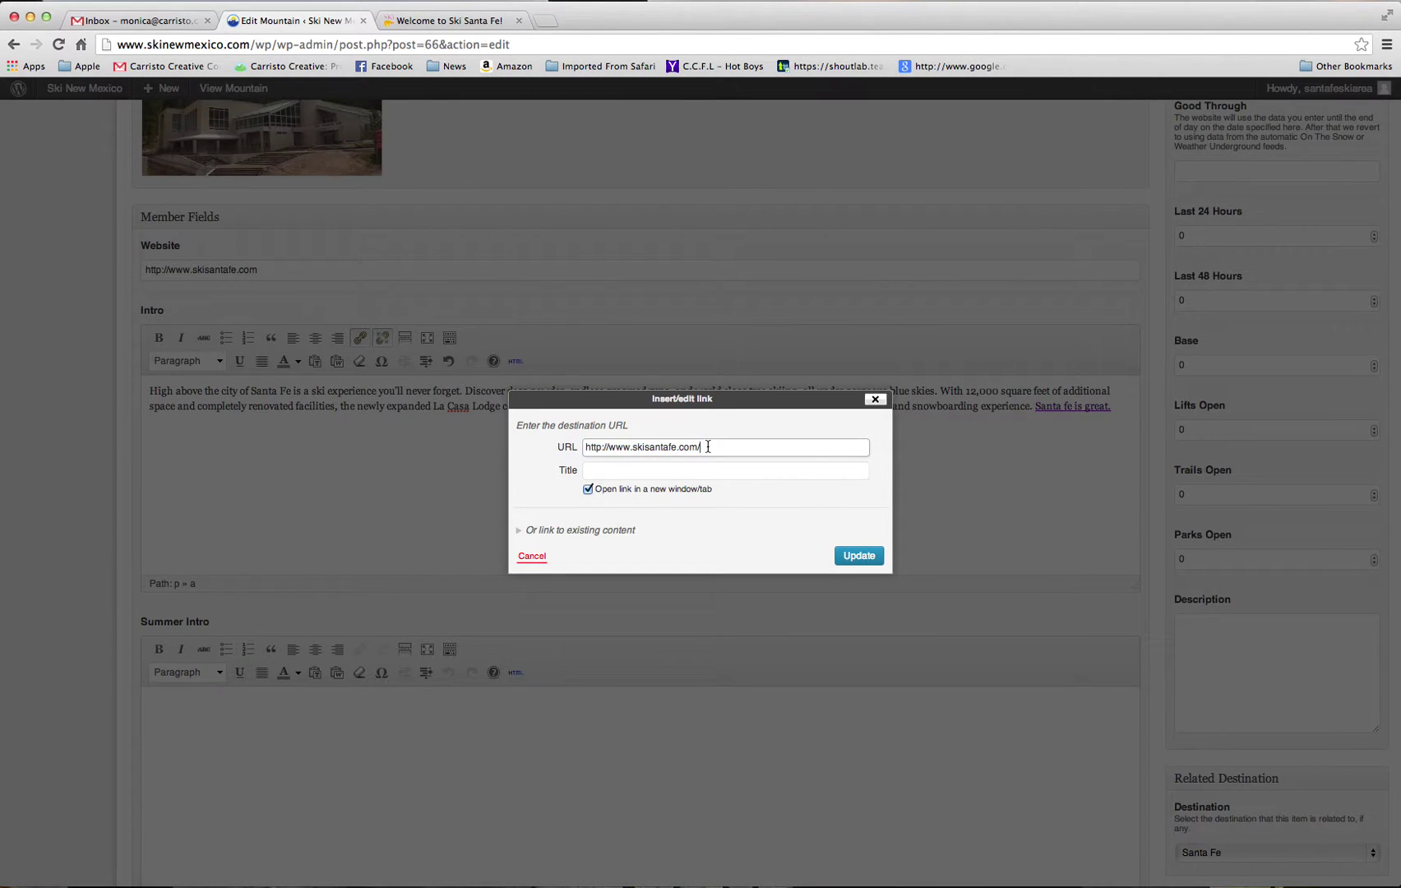
click(485, 22)
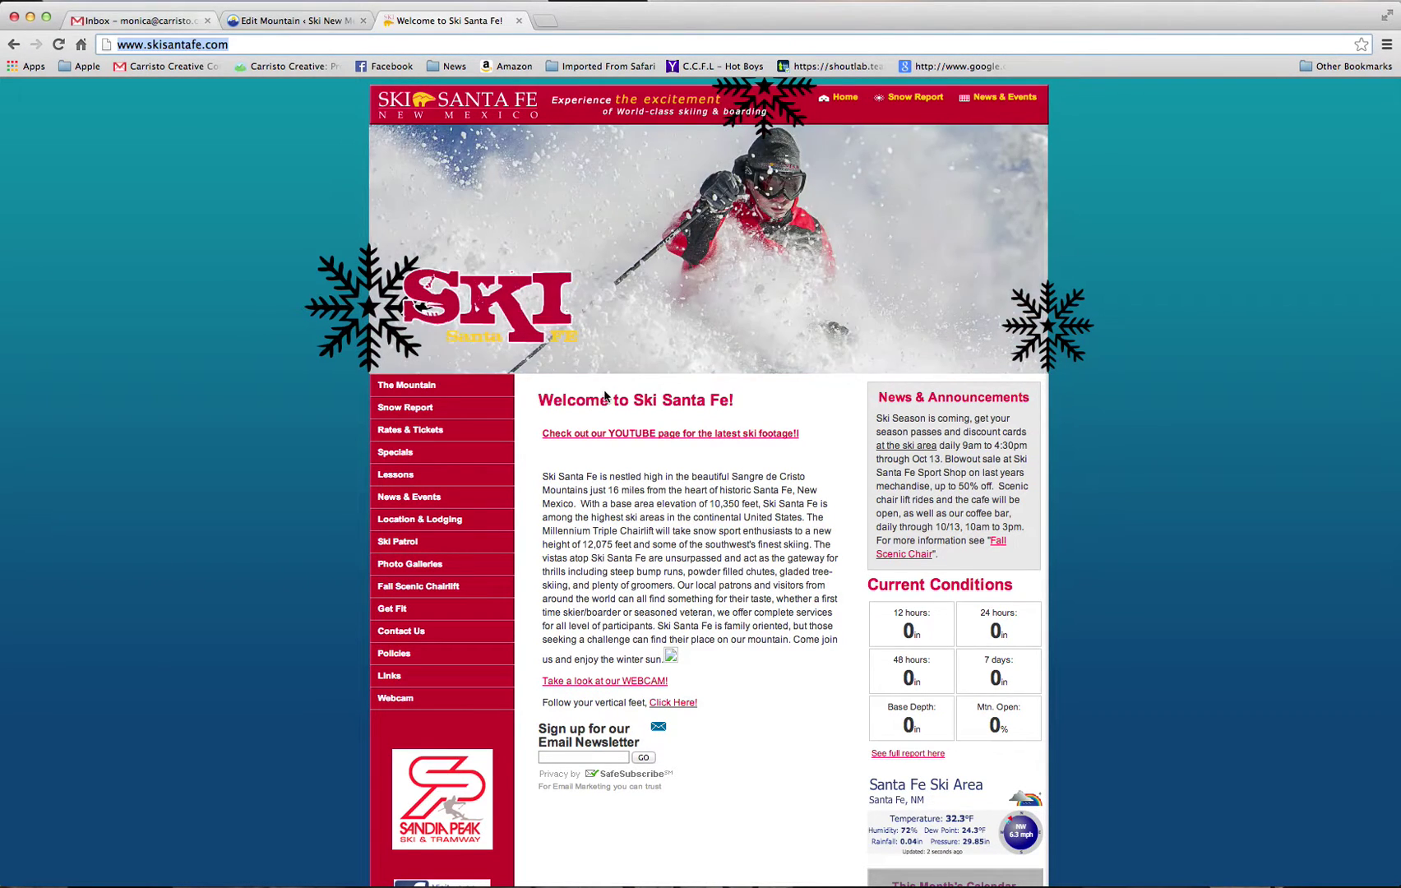
click(292, 20)
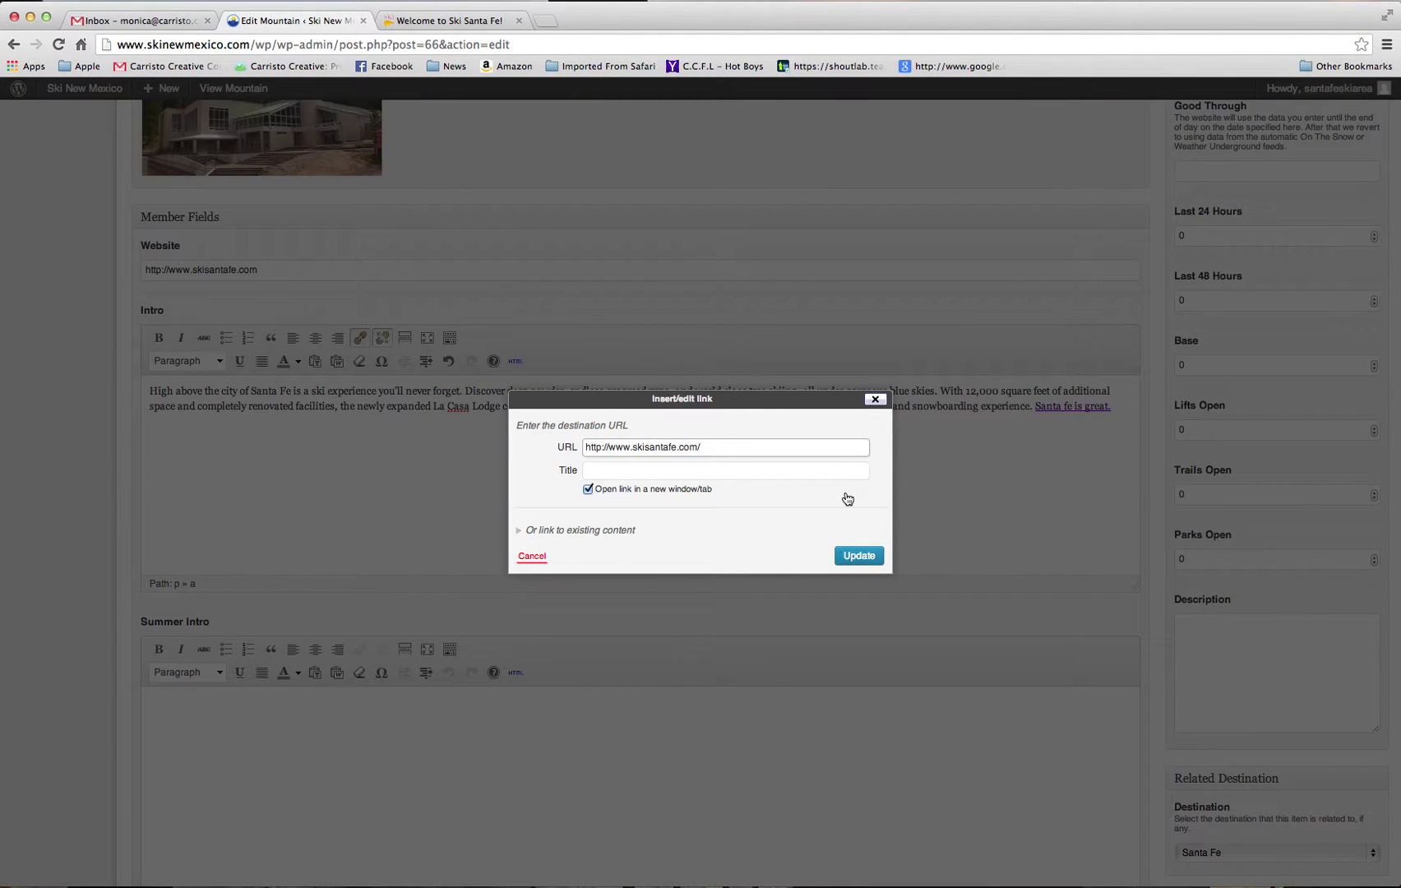
click(874, 401)
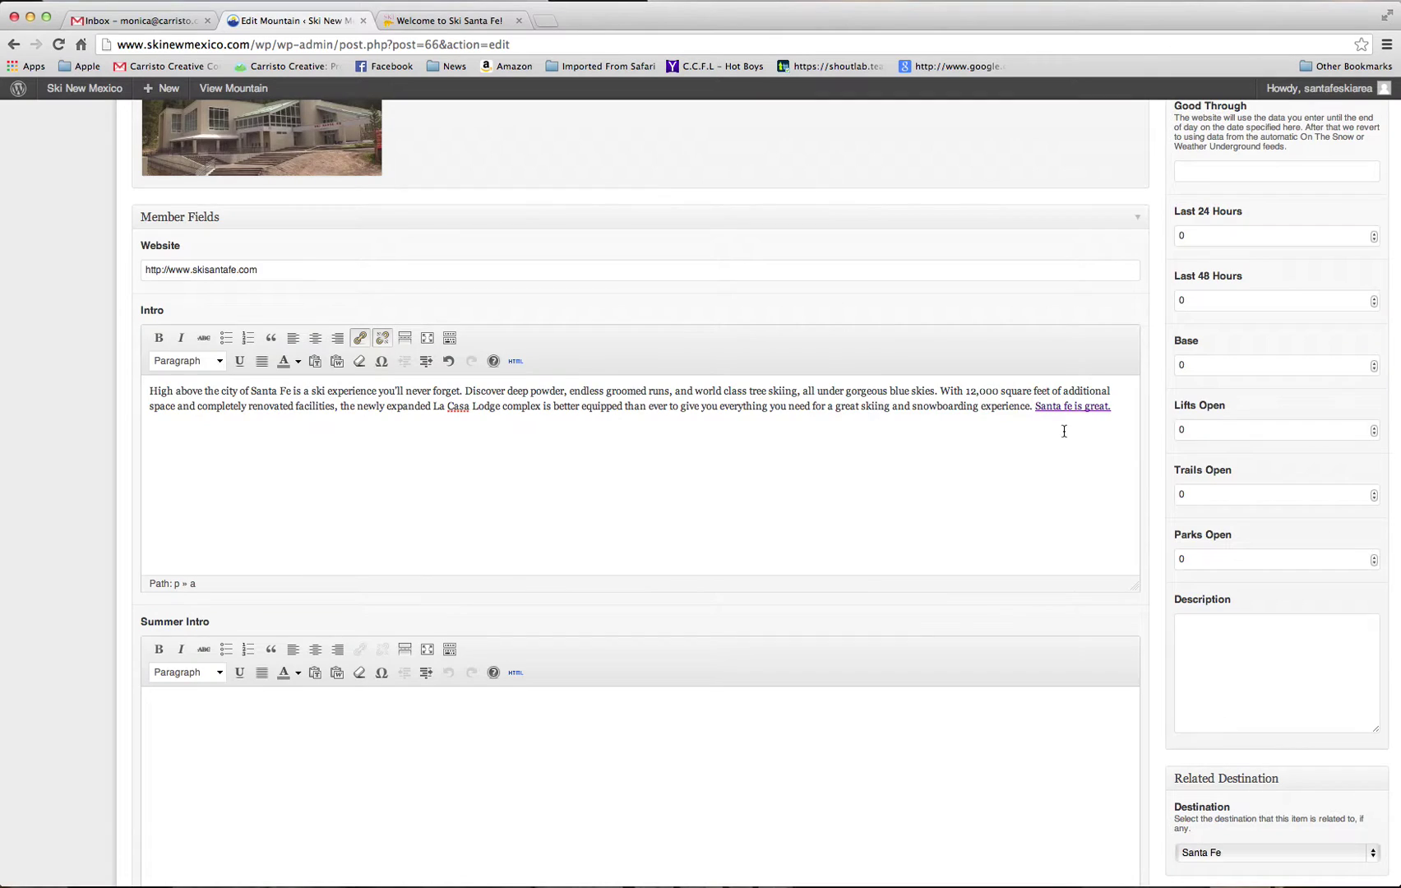
Unlink the sentence "Santa fe is great." in the Intro and delete it
drag(1112, 405, 1033, 405)
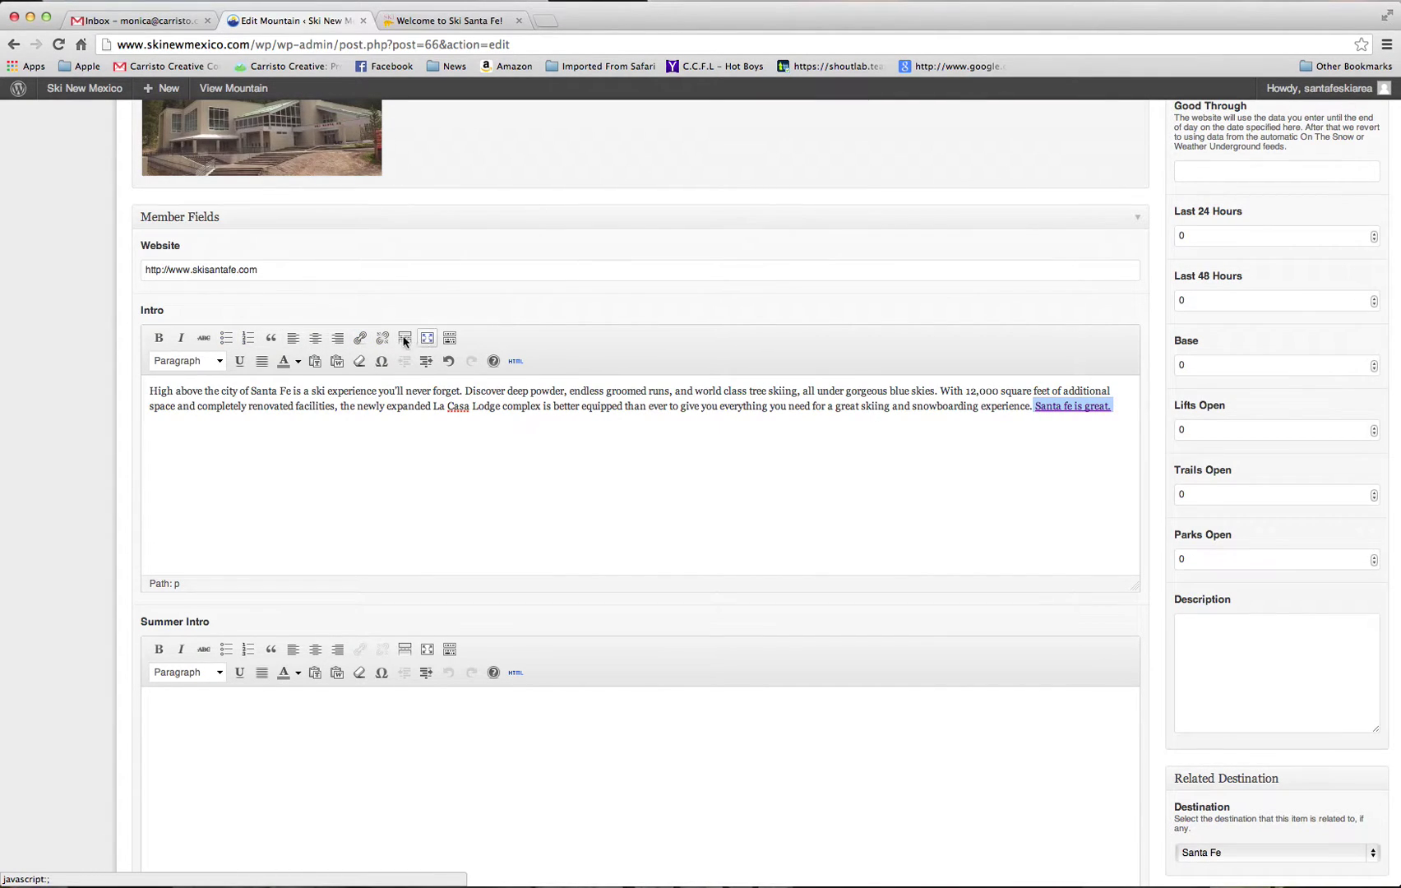
click(384, 337)
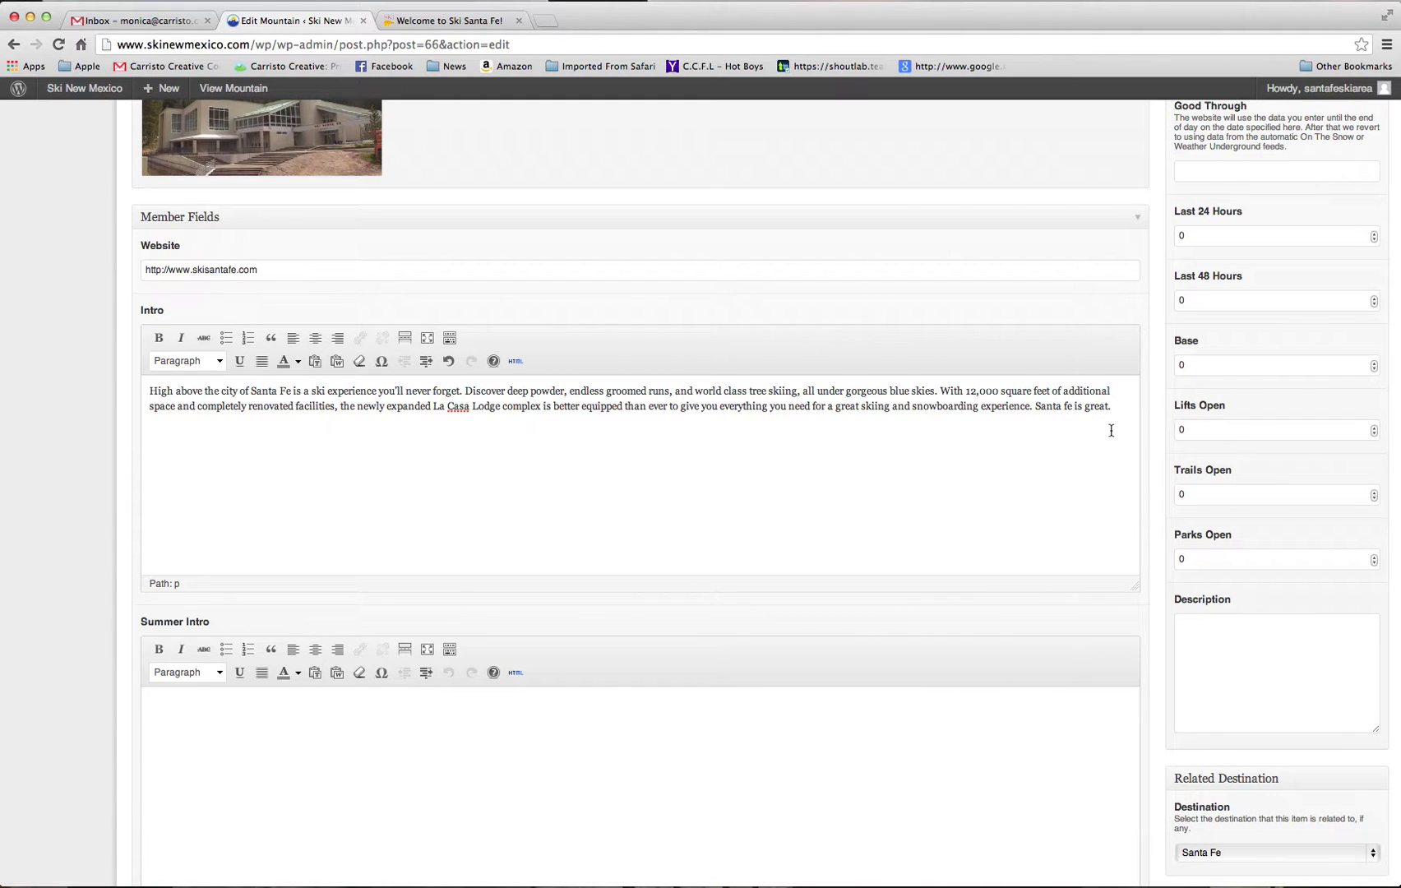
drag(1114, 405, 1037, 406)
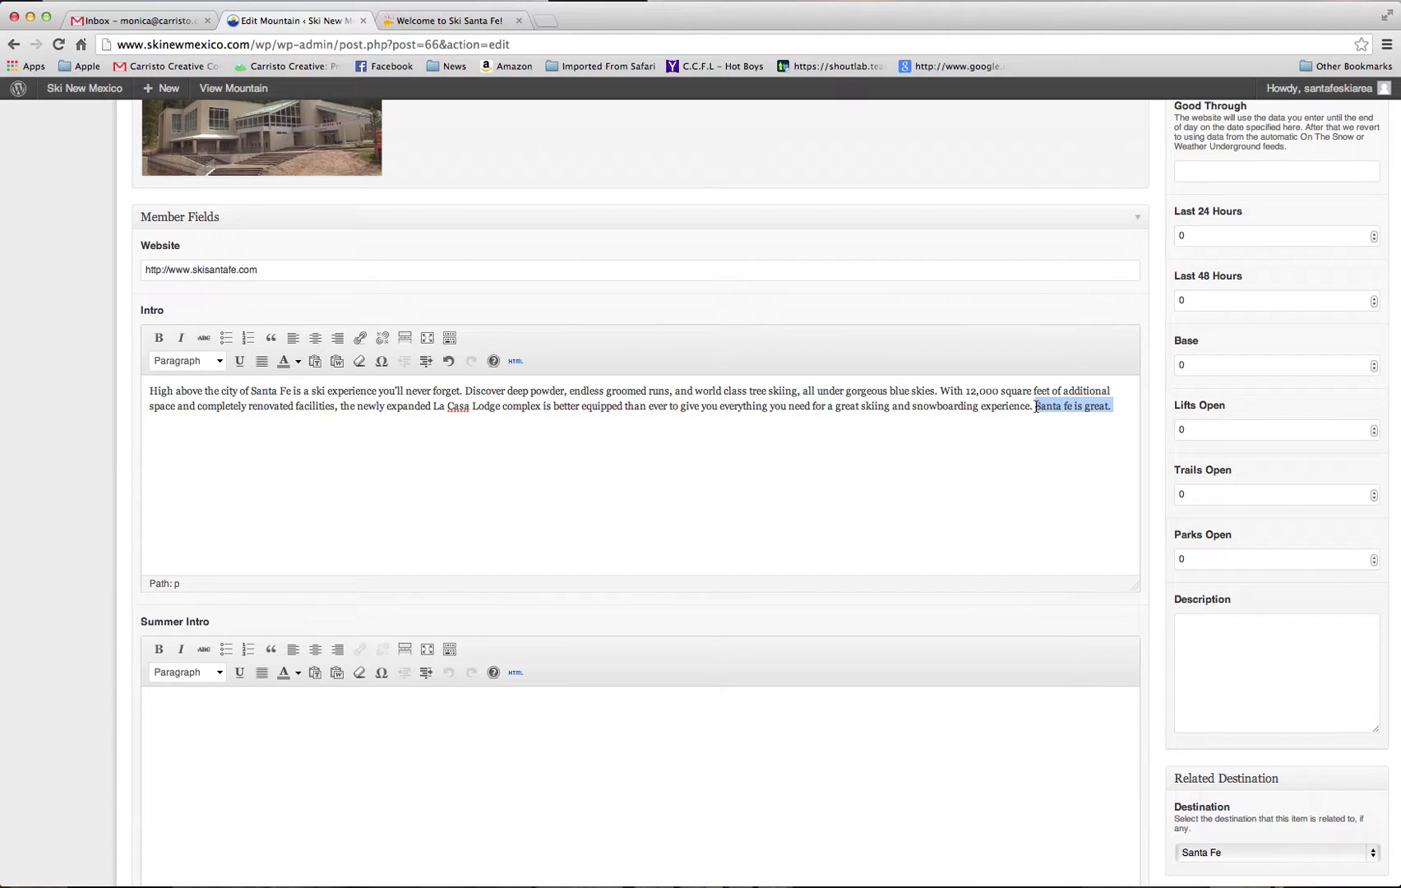
key(BackSpace)
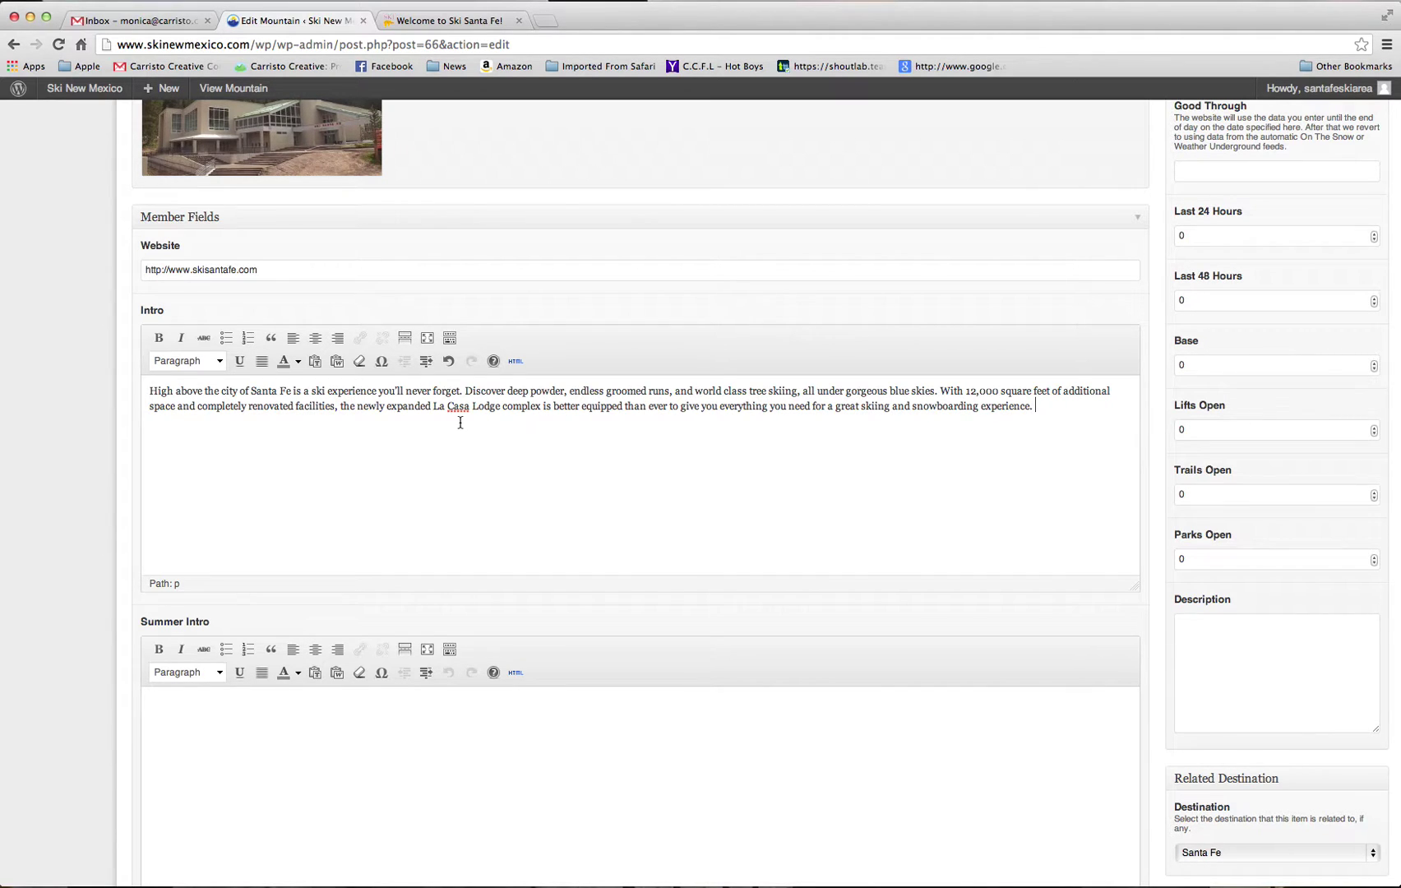
Copy the welcome text on the Ski Santa Fe home page, from "Ski Santa Fe is nestled high" through "plenty of groomers."
click(451, 18)
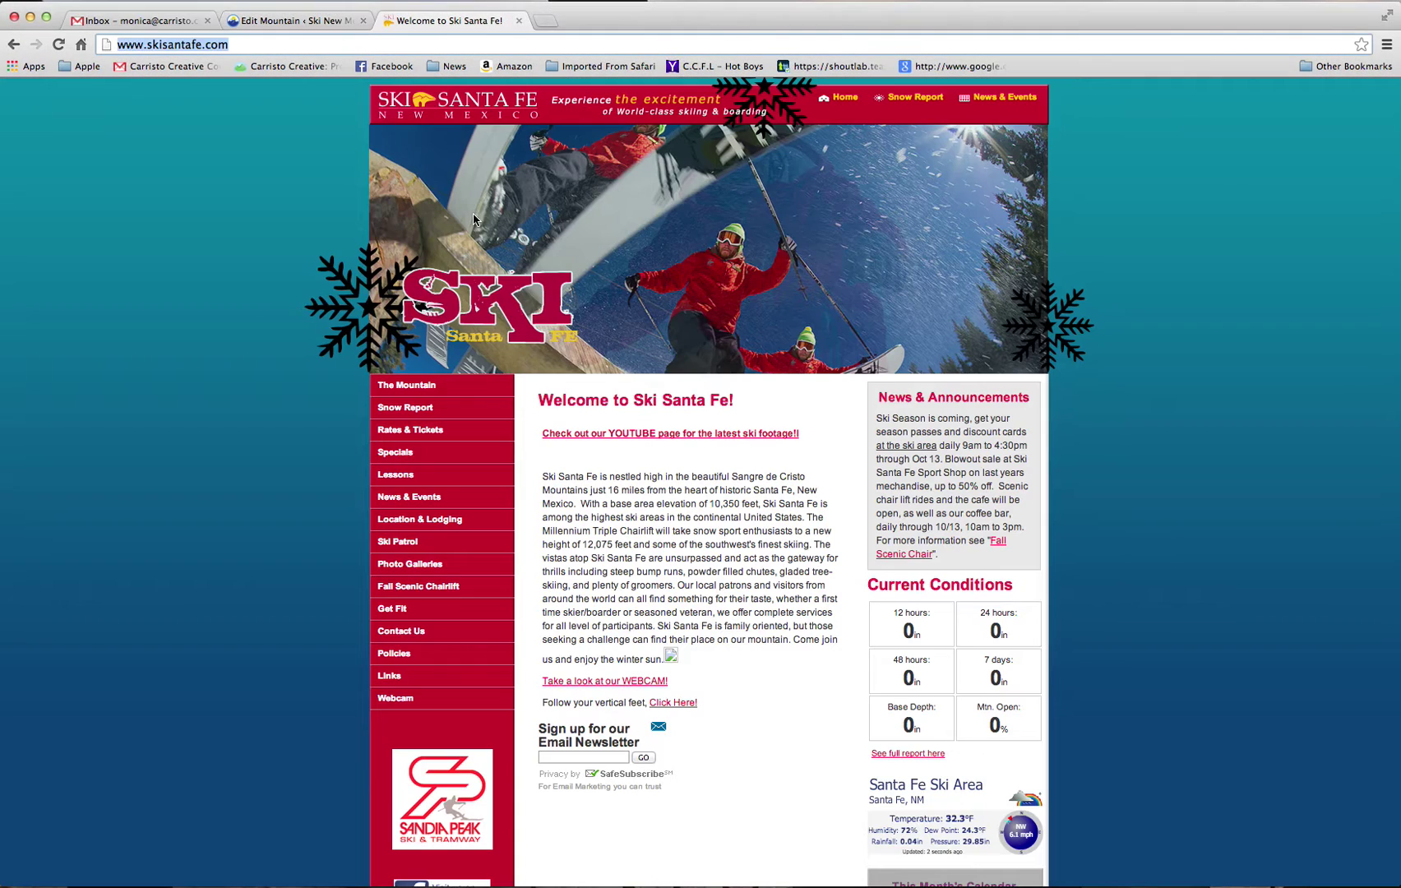
drag(542, 476, 677, 579)
key(super+c)
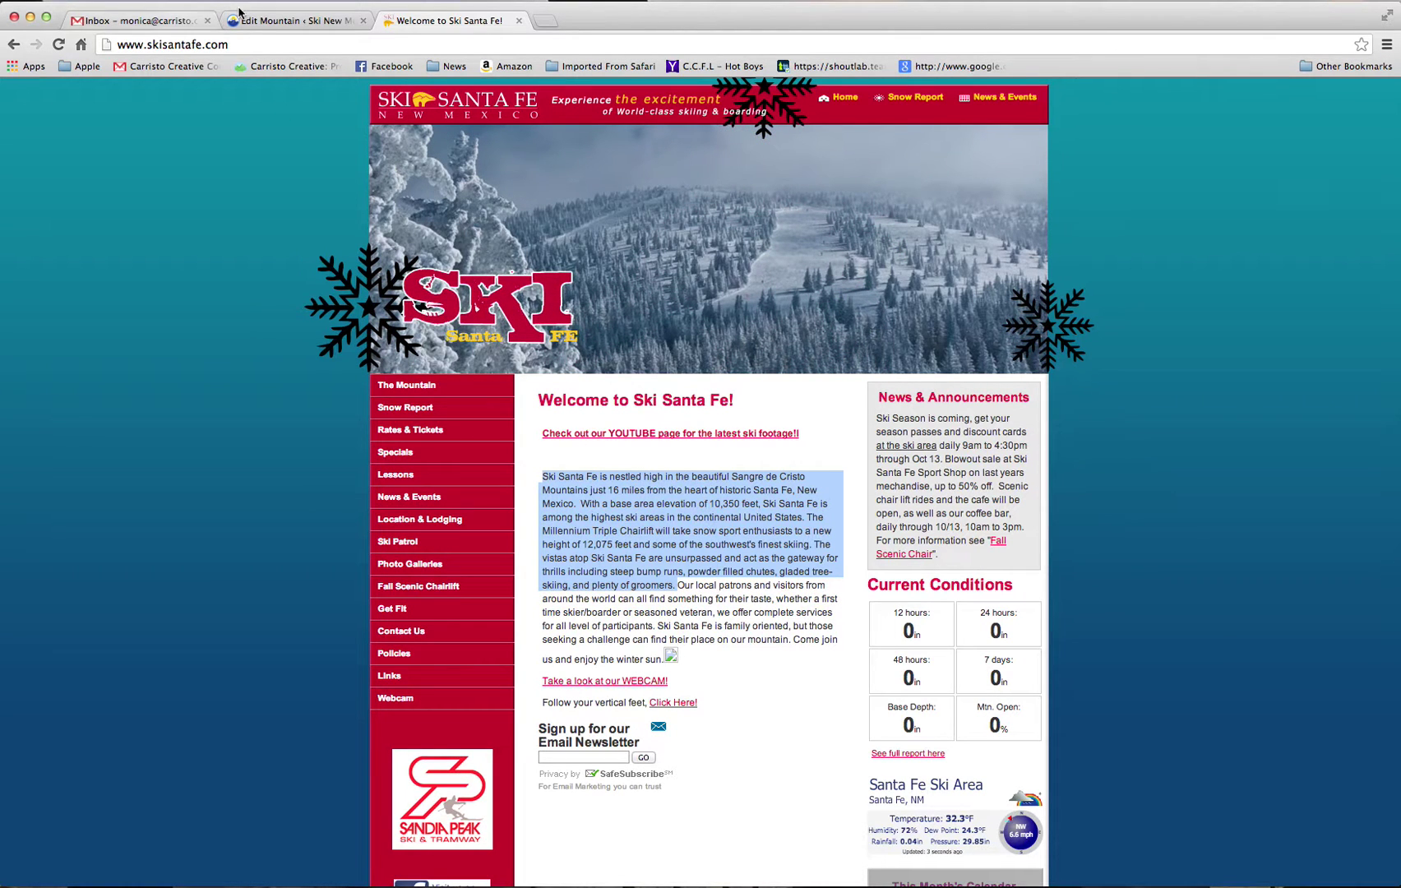
Insert the copied welcome text into the Mountain Page's Summer Intro using Paste as Plain Text, with line breaks kept
click(263, 22)
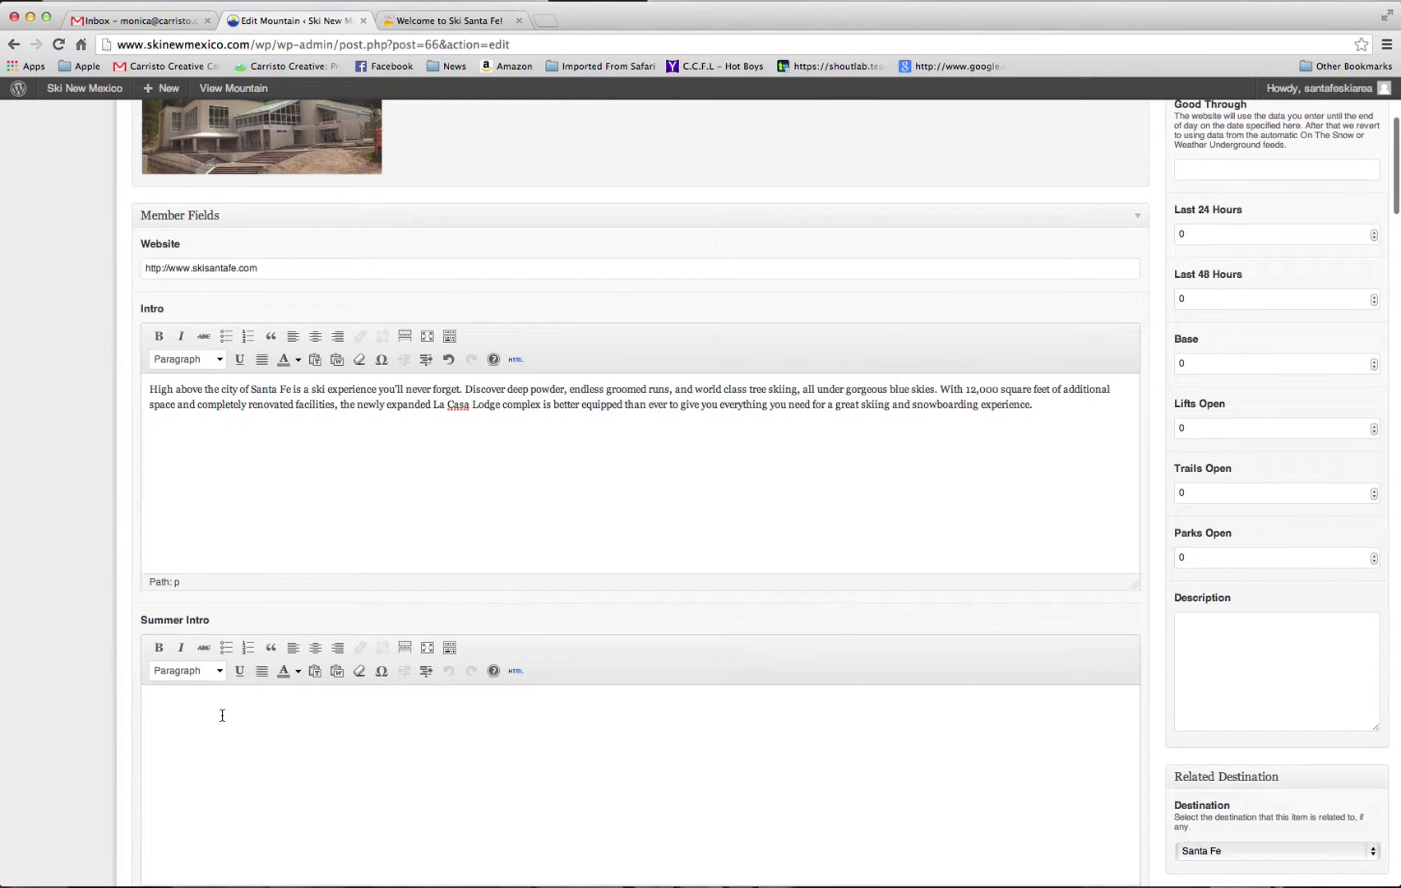
scroll(222, 715, down, 3)
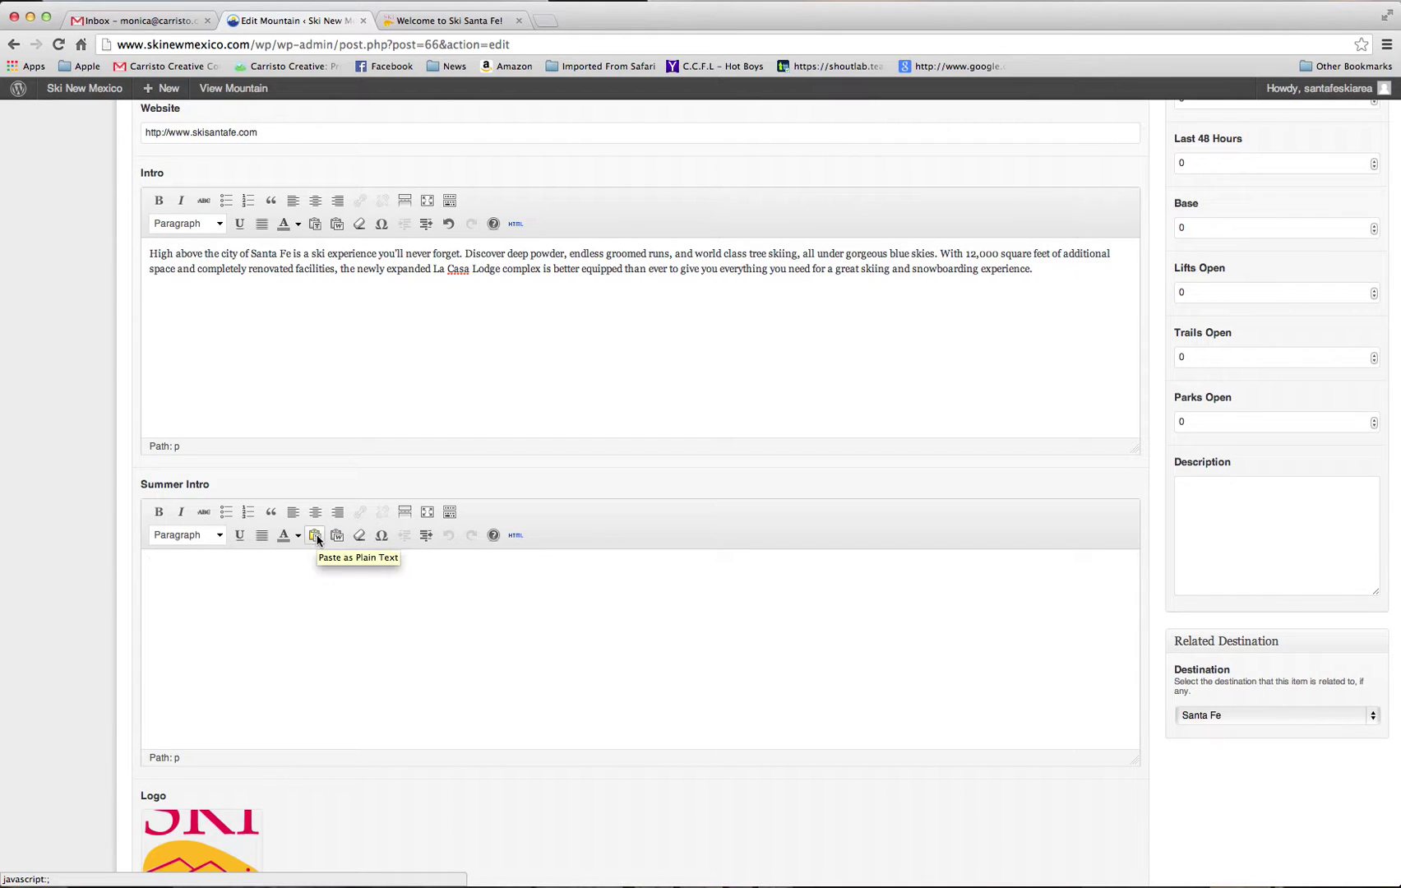
click(315, 536)
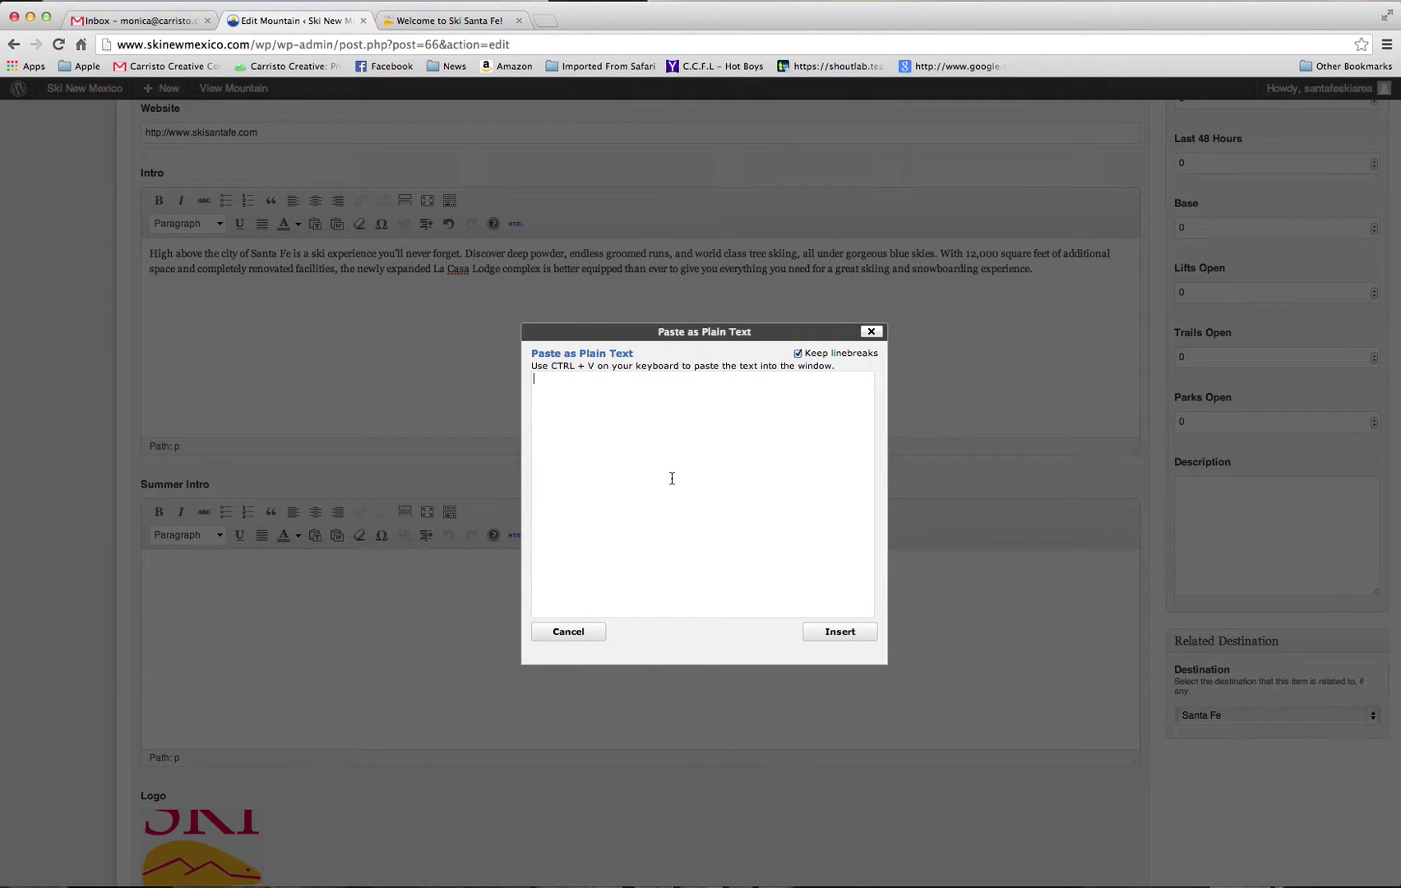
key(super+v)
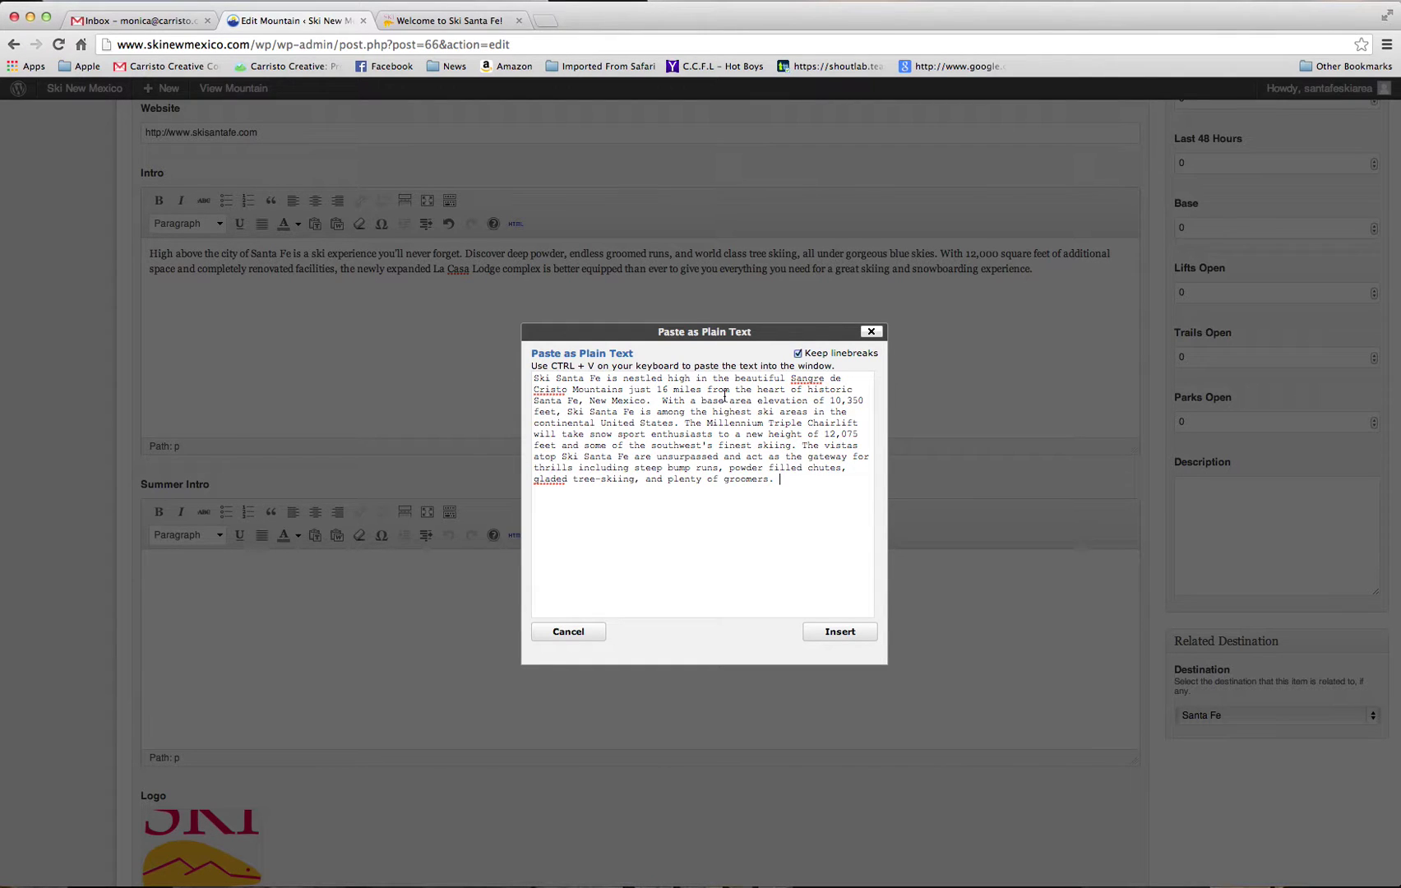
click(834, 633)
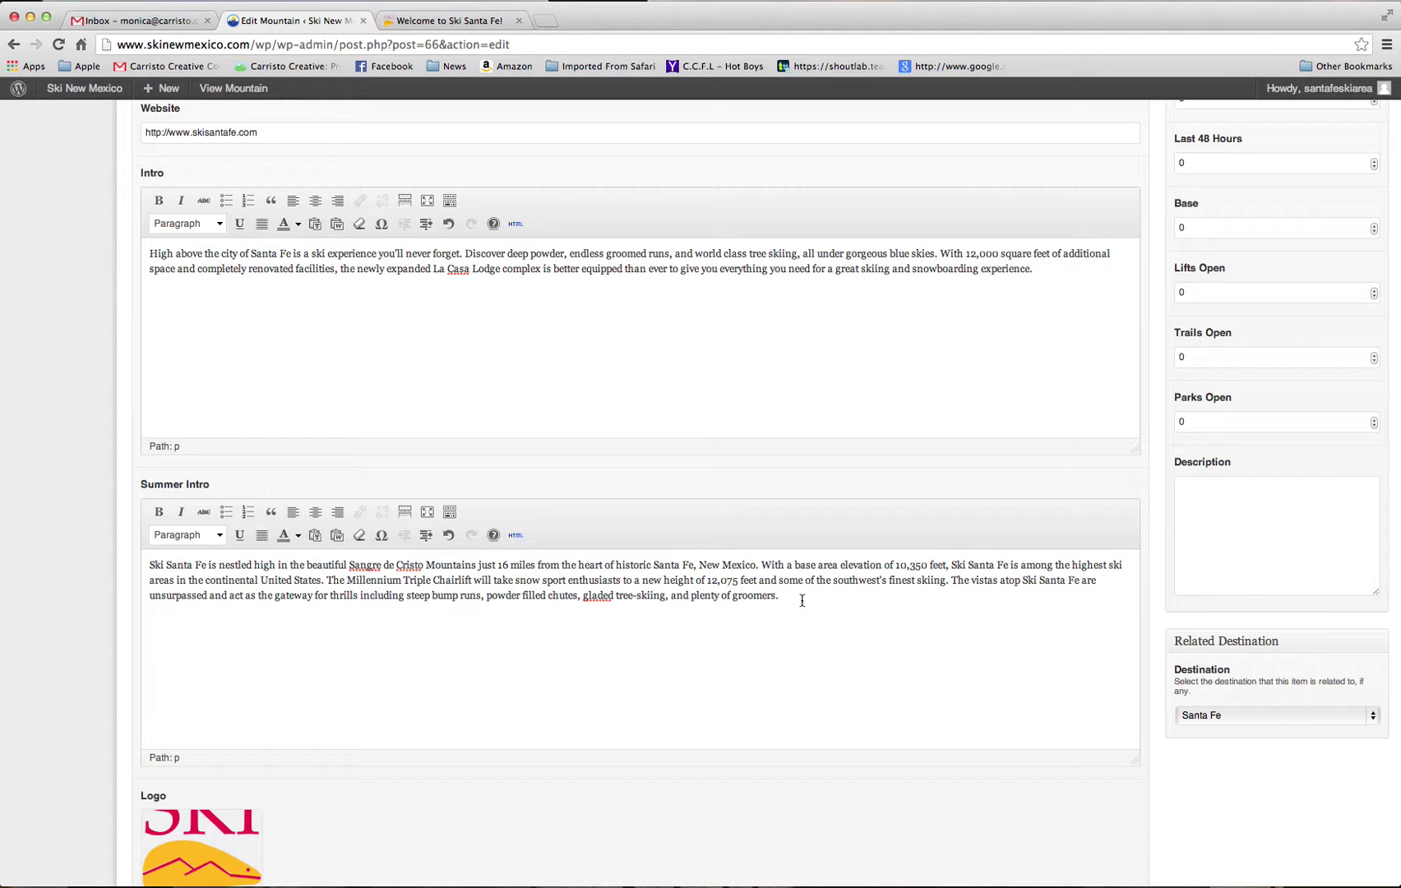
Delete the inserted text from the Summer Intro, and hide and show its extra formatting tools again with Kitchen Sink
drag(802, 600, 194, 535)
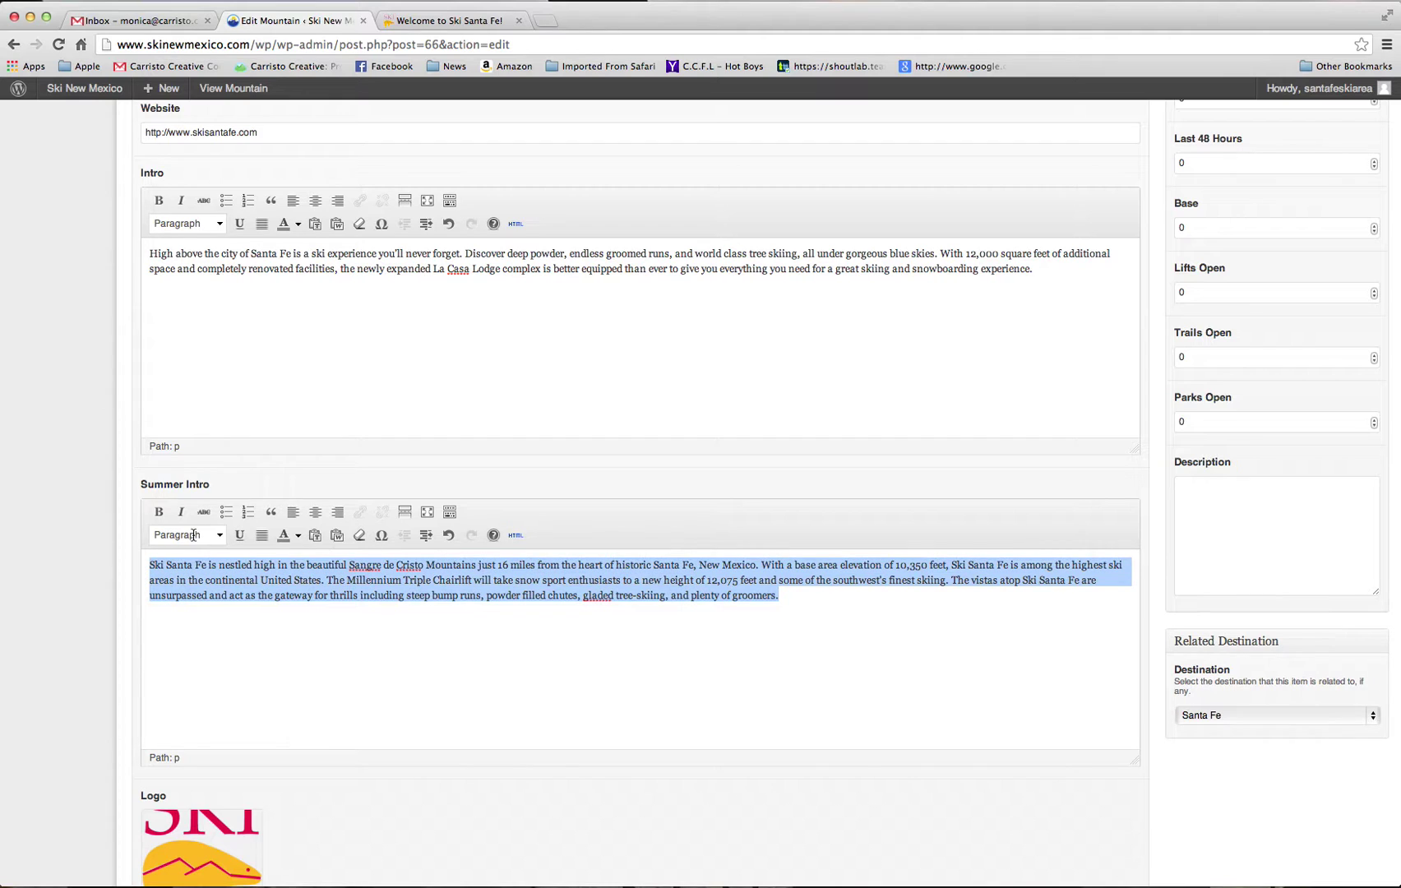
key(BackSpace)
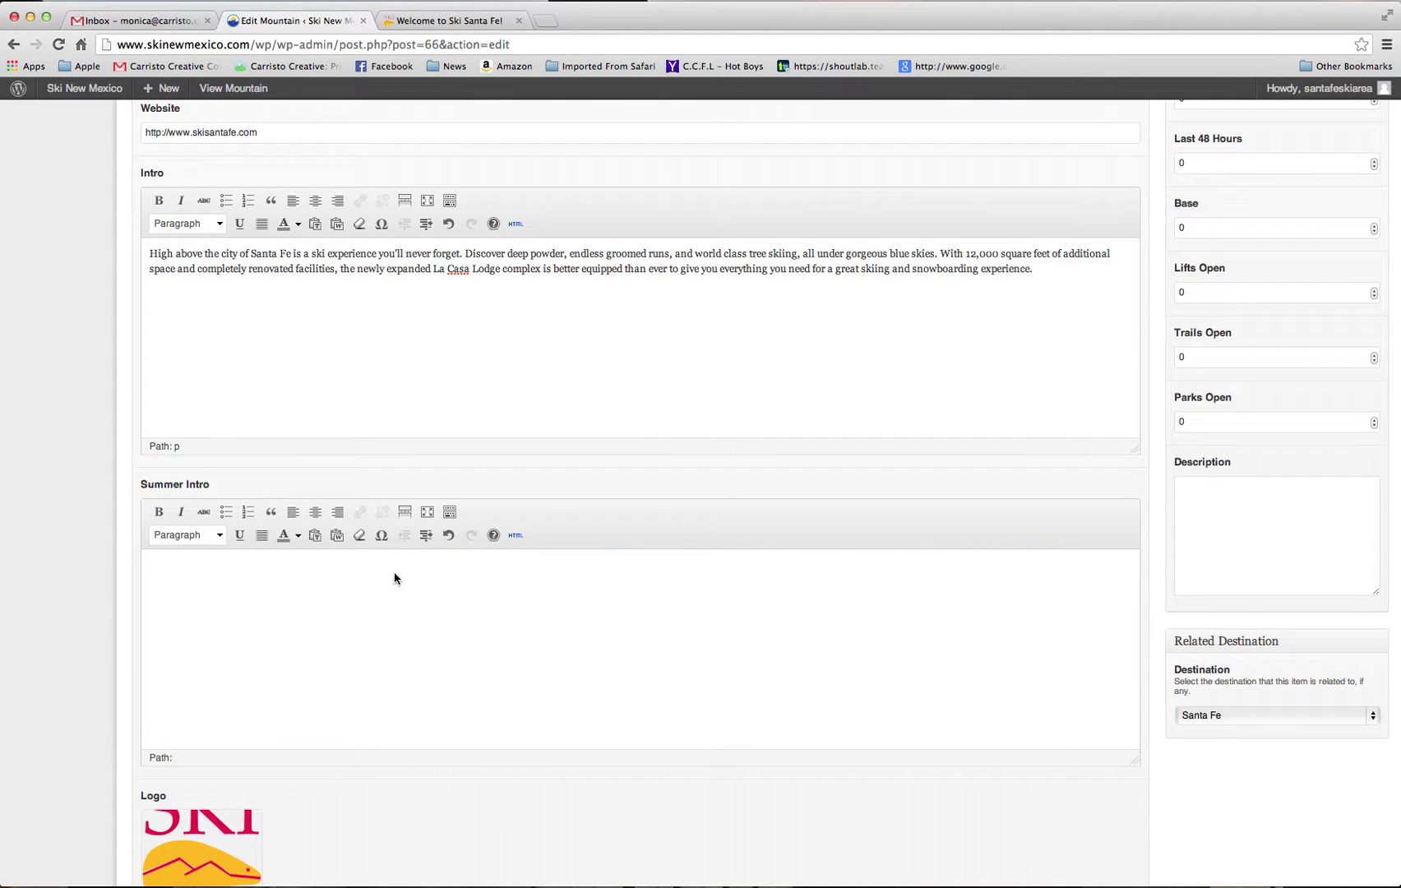
click(451, 512)
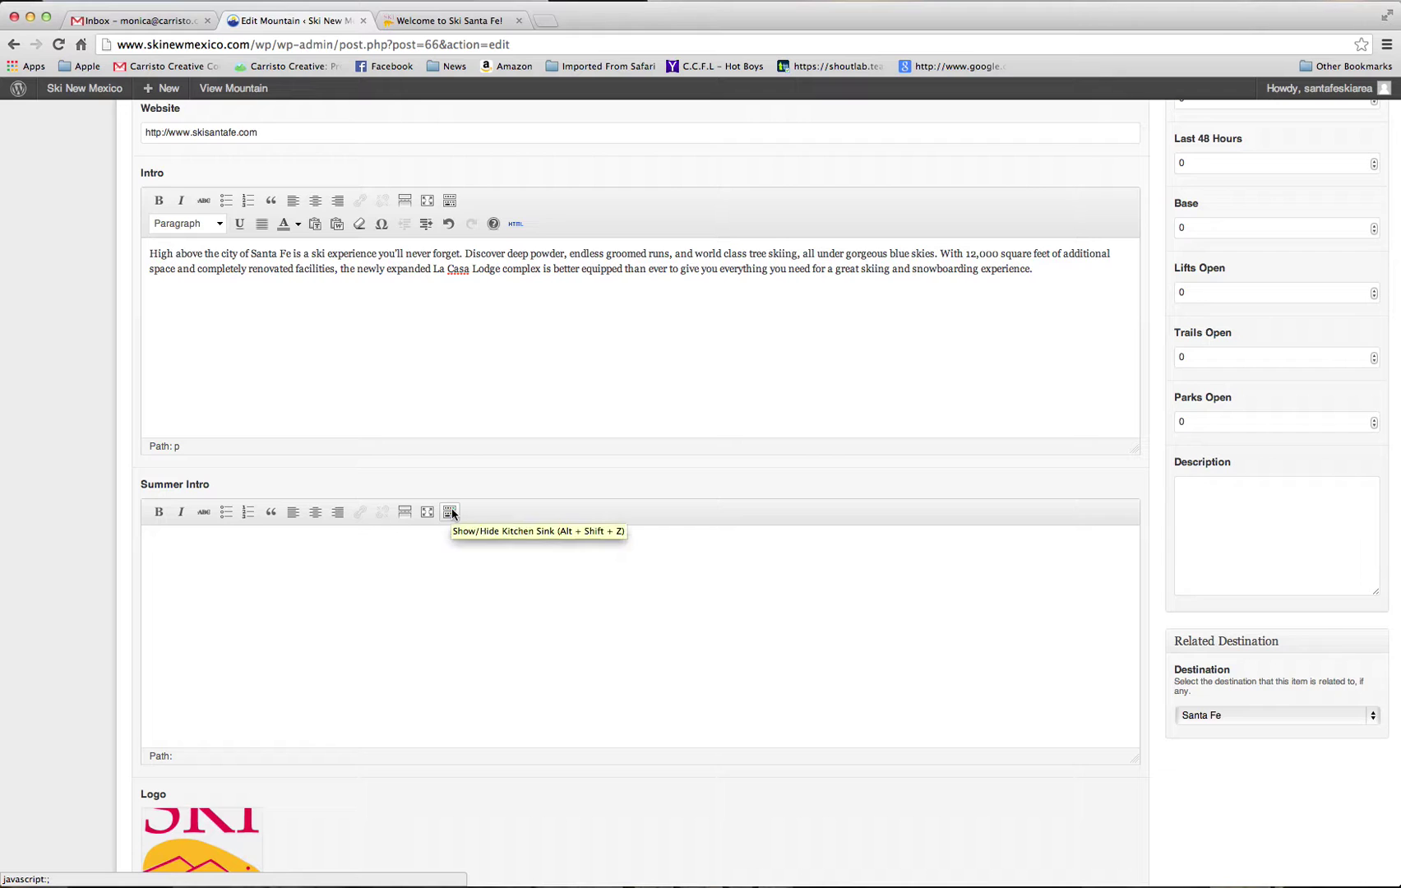
click(451, 512)
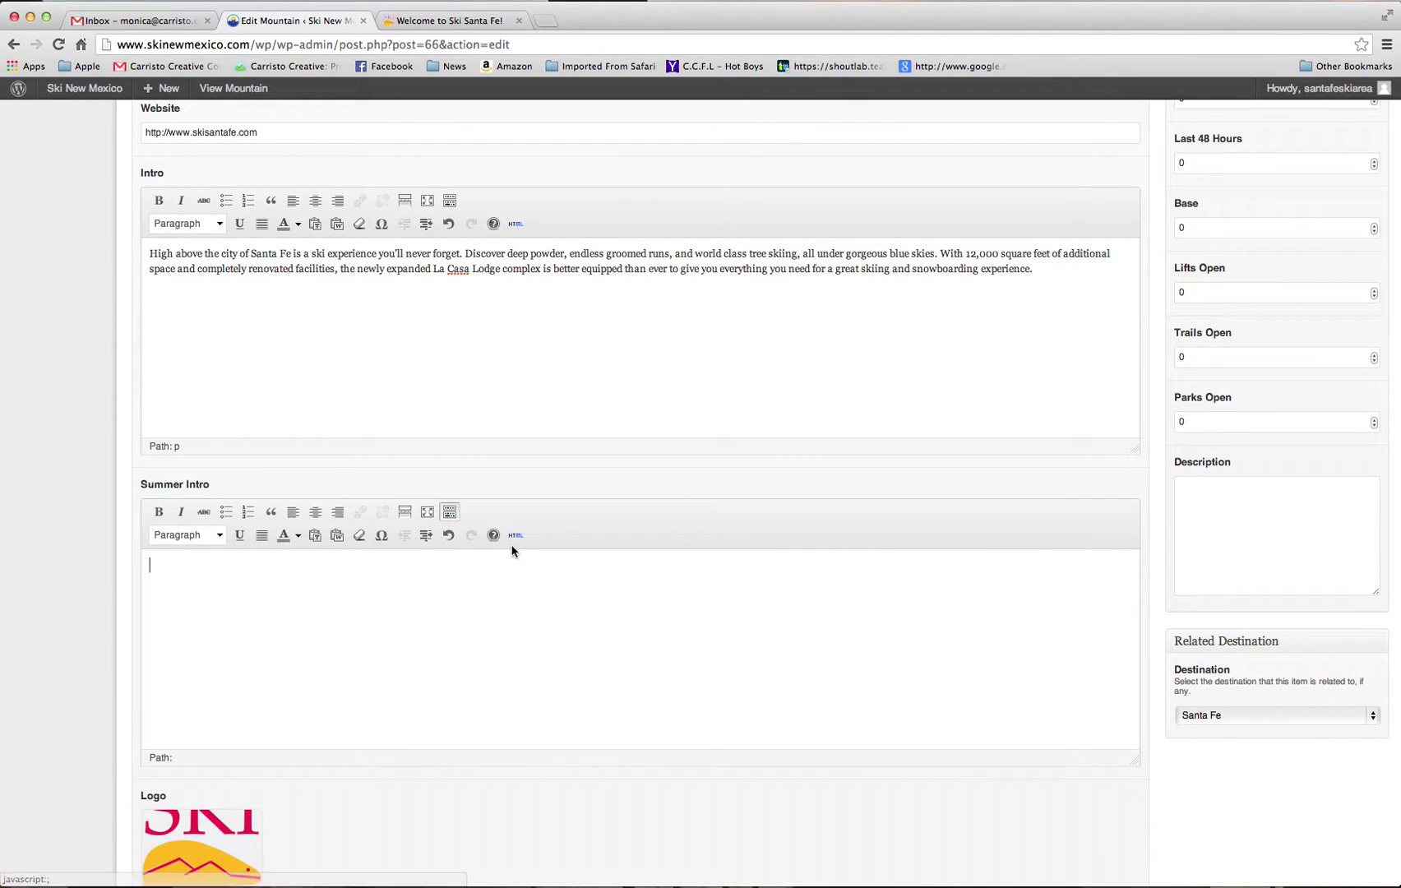
Remove the current Logo Square image under Mountain Fields
scroll(466, 670, down, 1)
scroll(465, 670, down, 5)
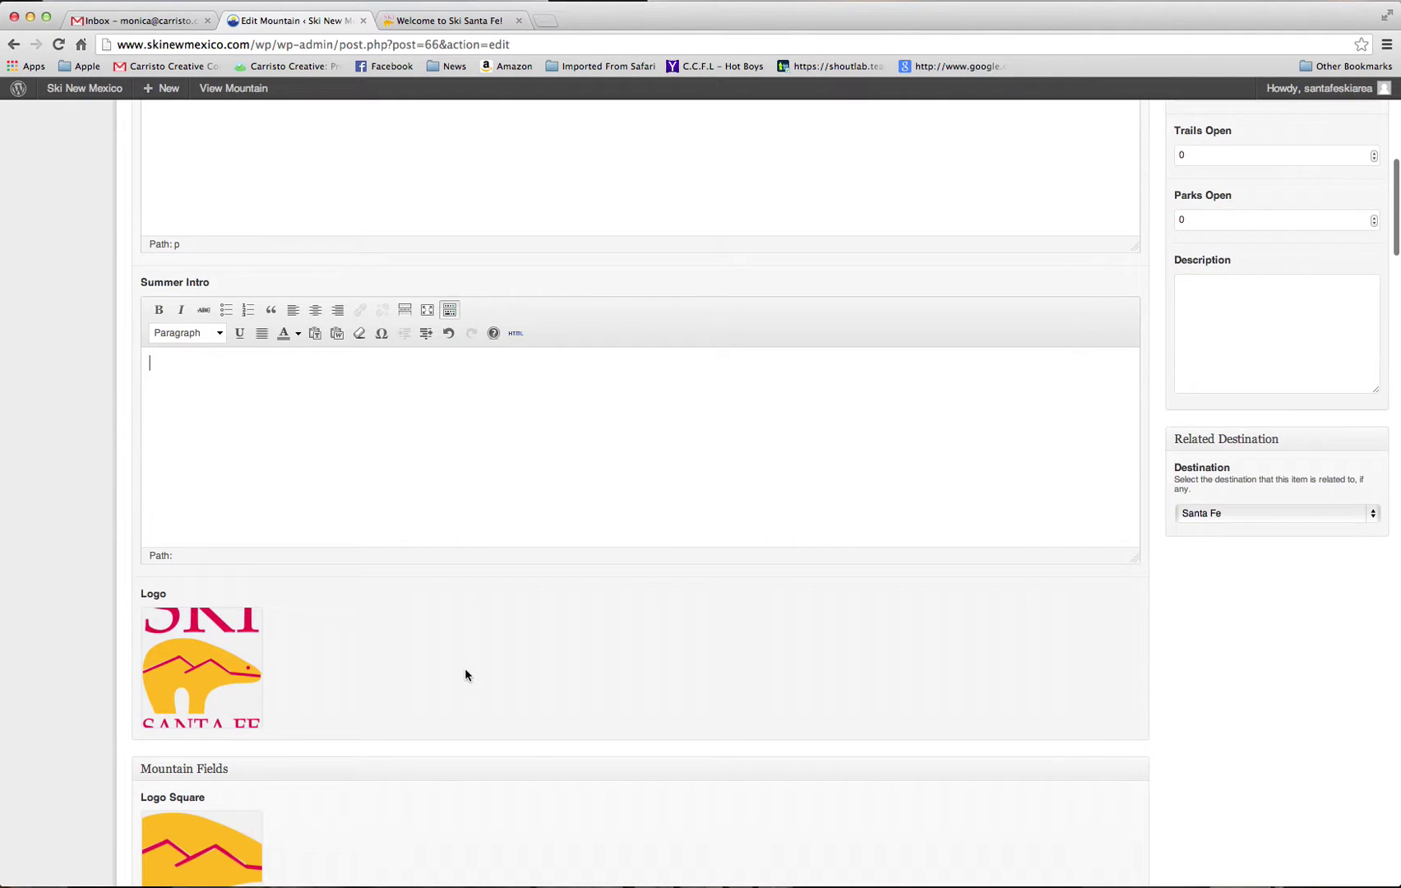
mouse_move(198, 467)
mouse_move(220, 639)
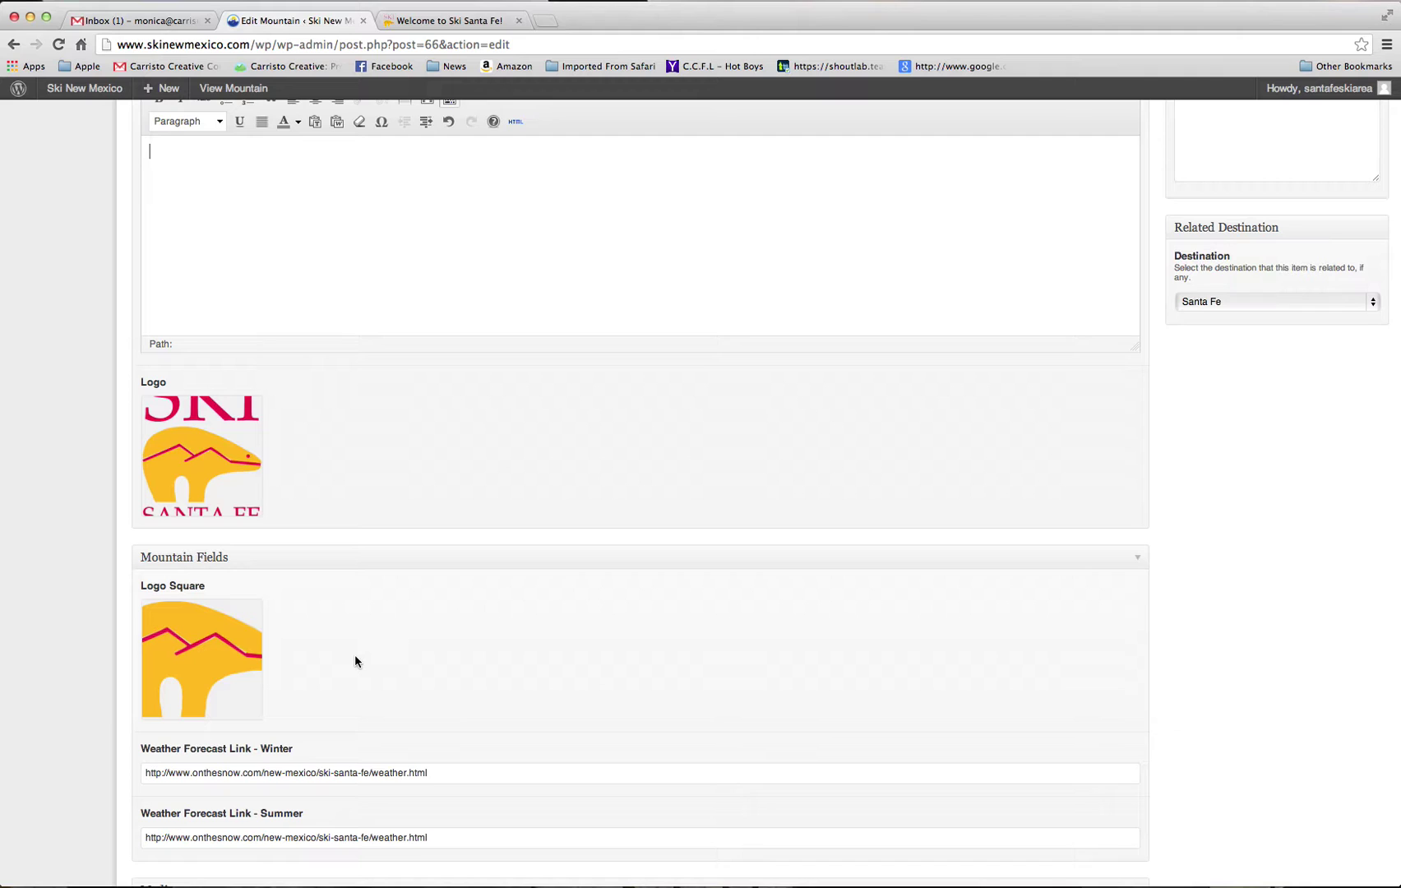
scroll(355, 656, down, 4)
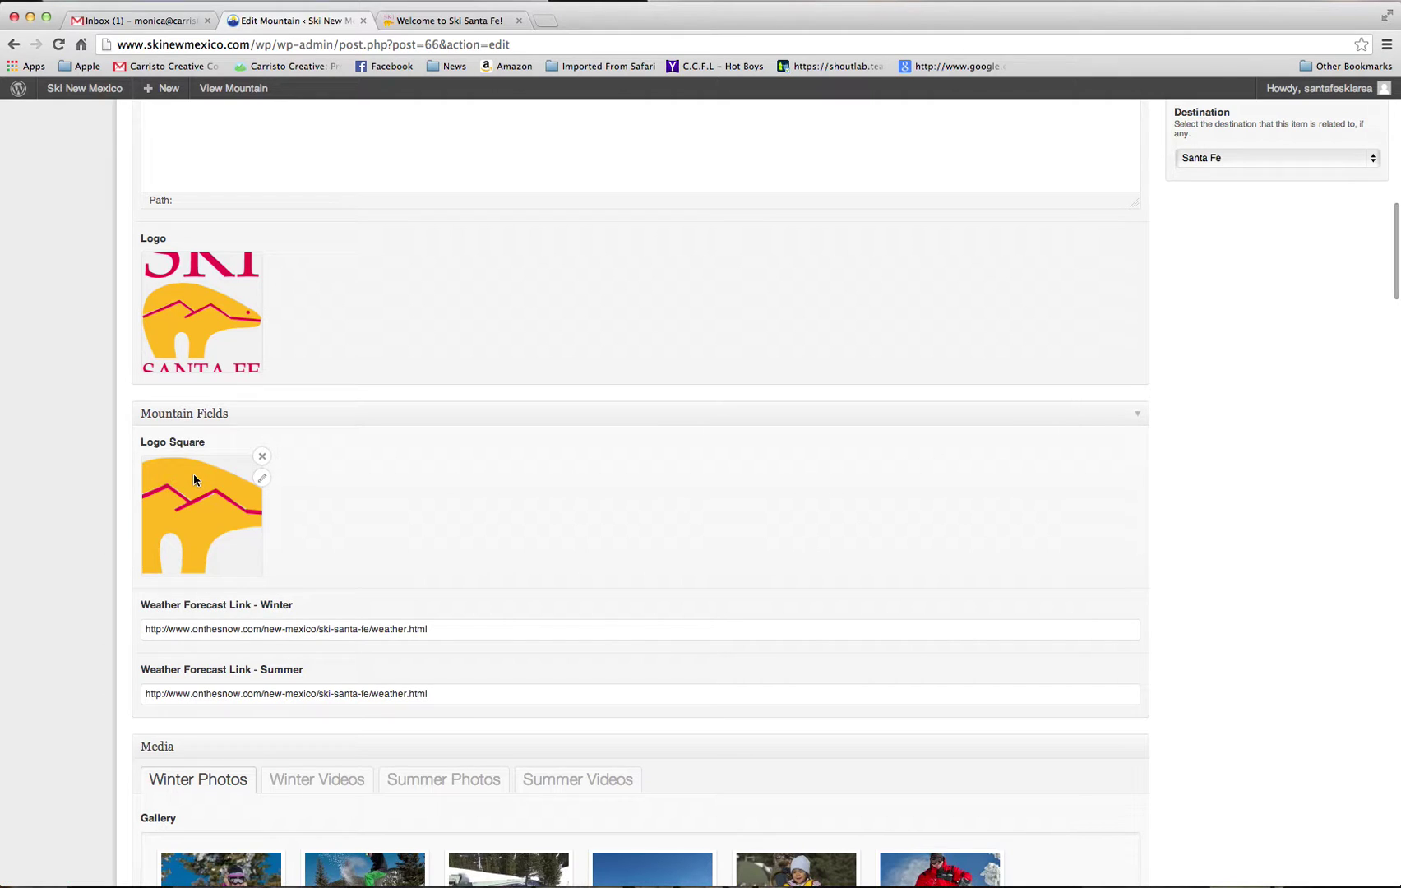
click(263, 457)
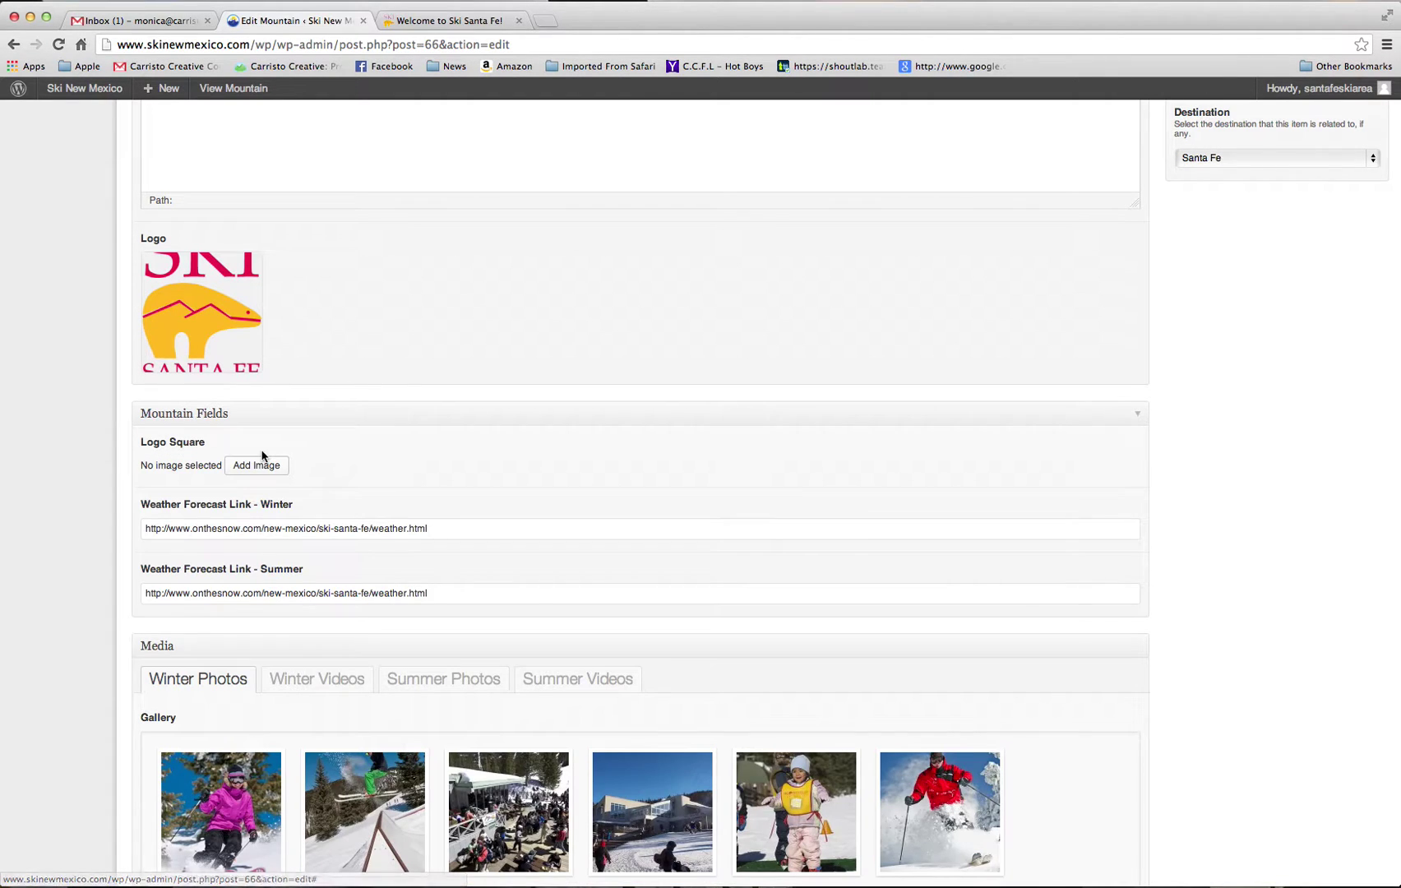
Look through the Media Library for a new Logo Square image, and start choosing a file to upload instead
click(256, 466)
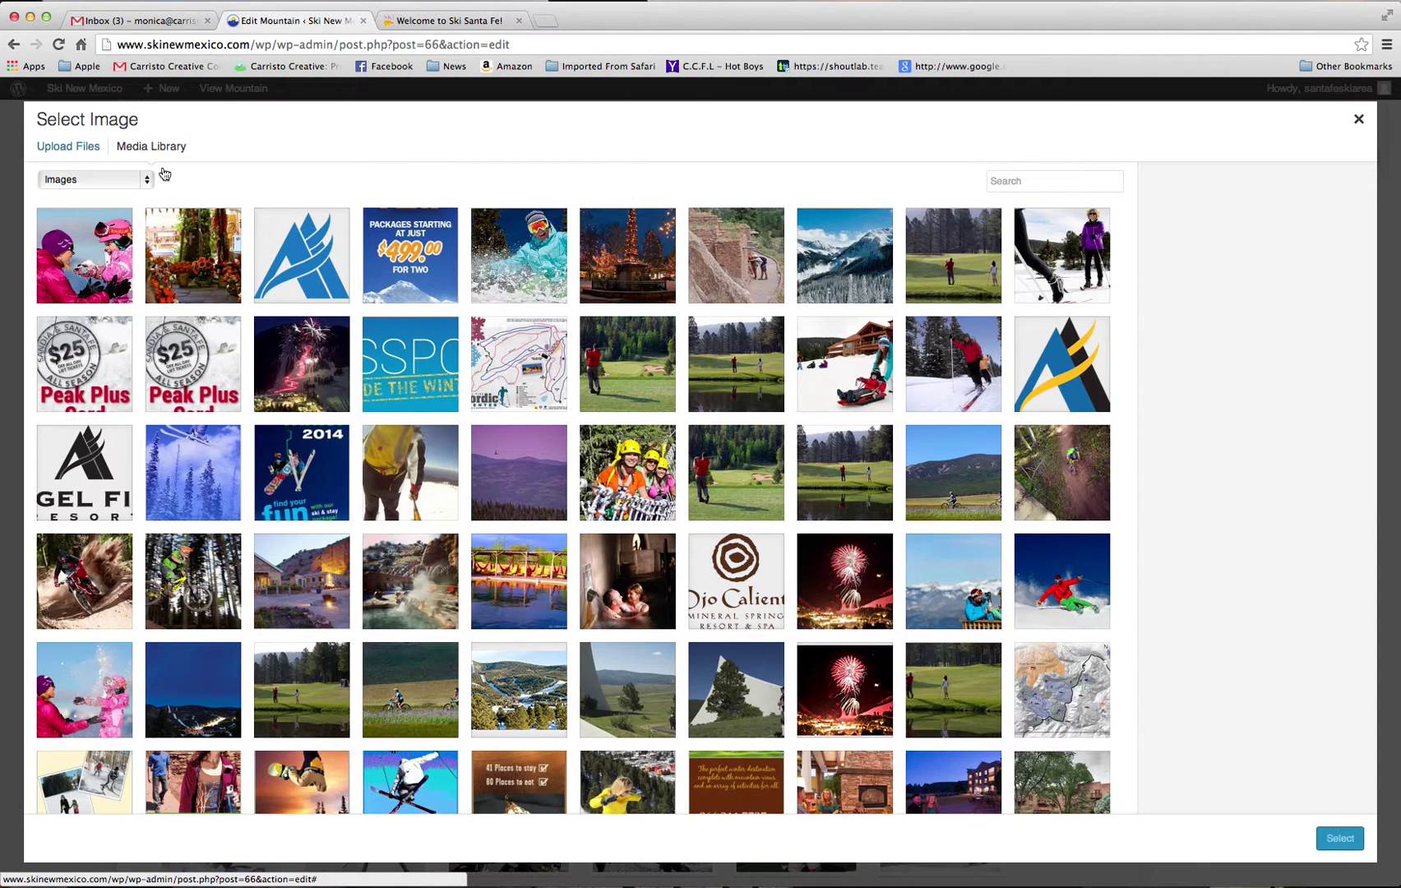
scroll(333, 451, down, 5)
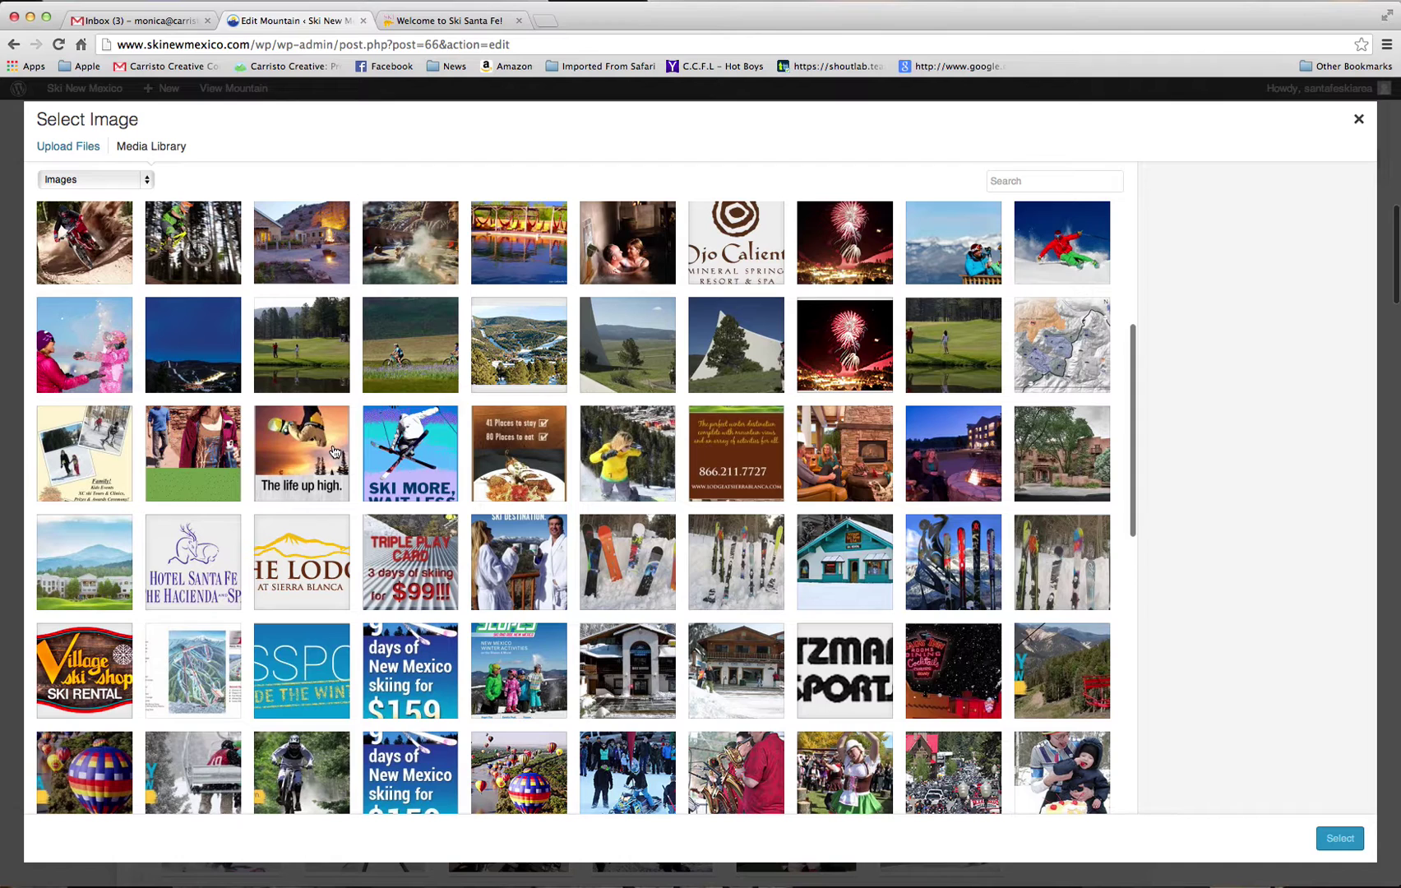
scroll(334, 451, up, 5)
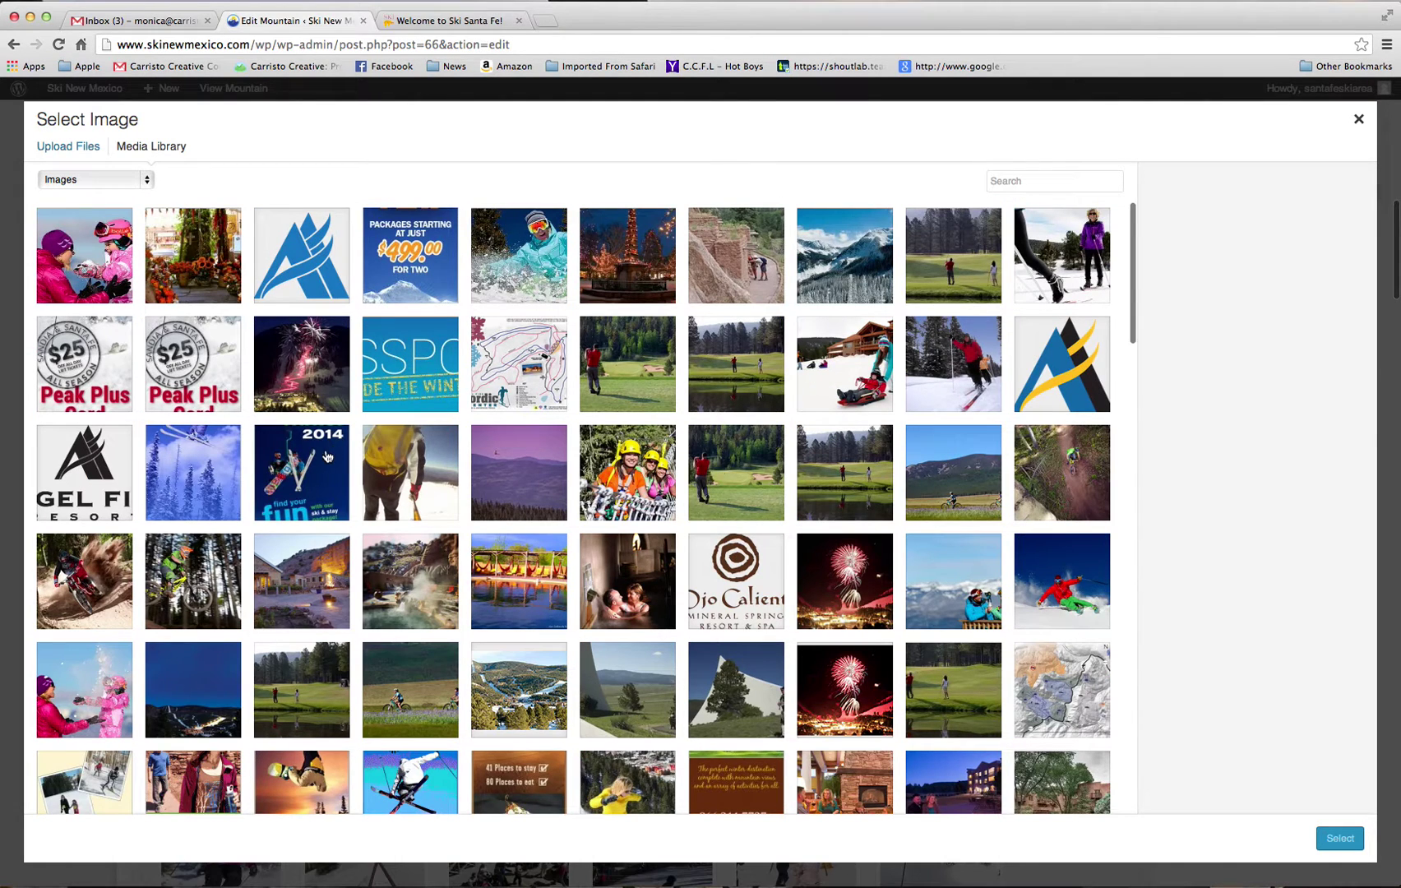
click(60, 152)
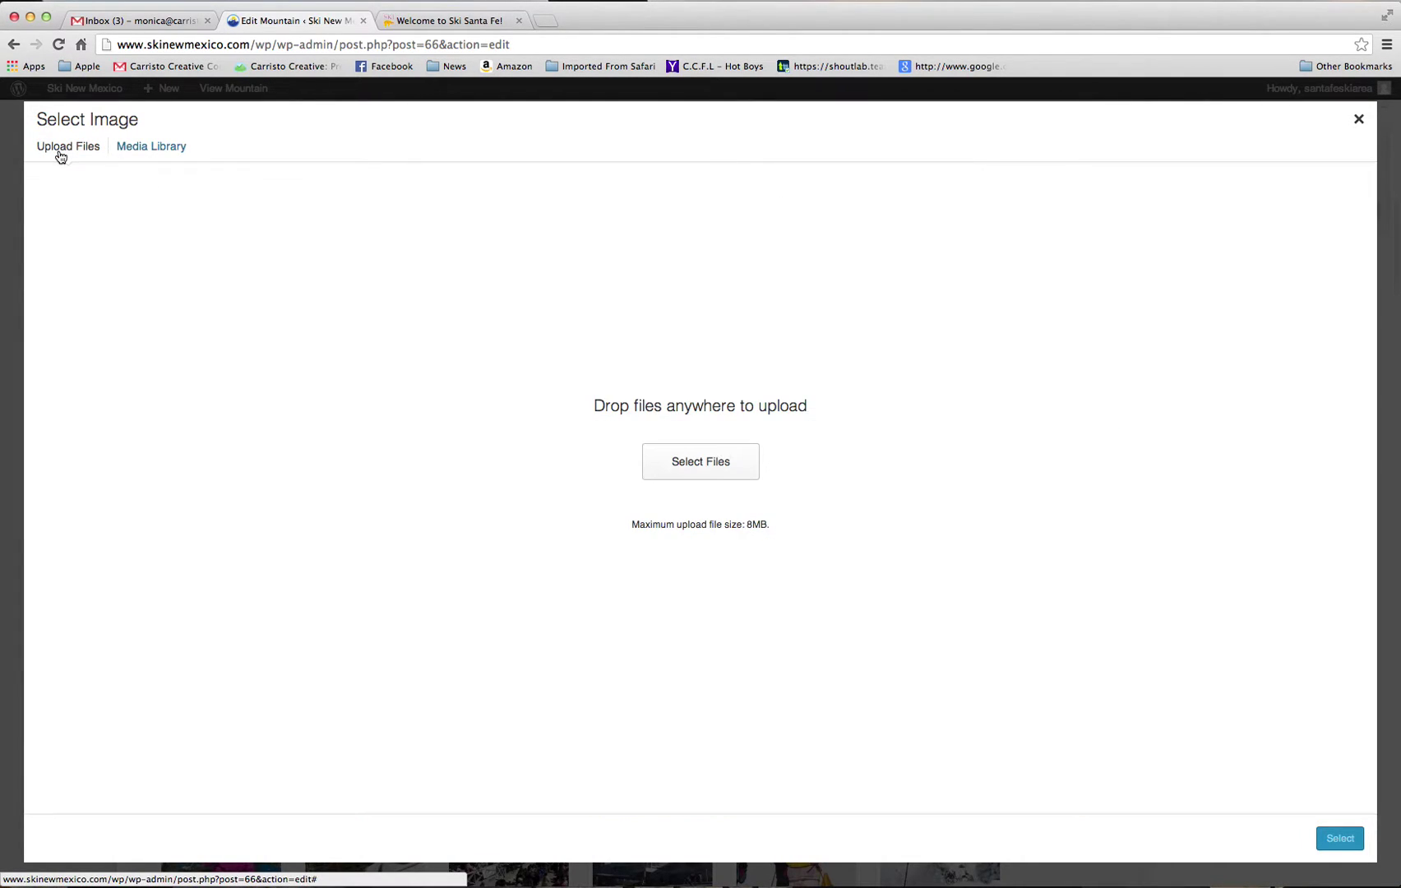
click(720, 468)
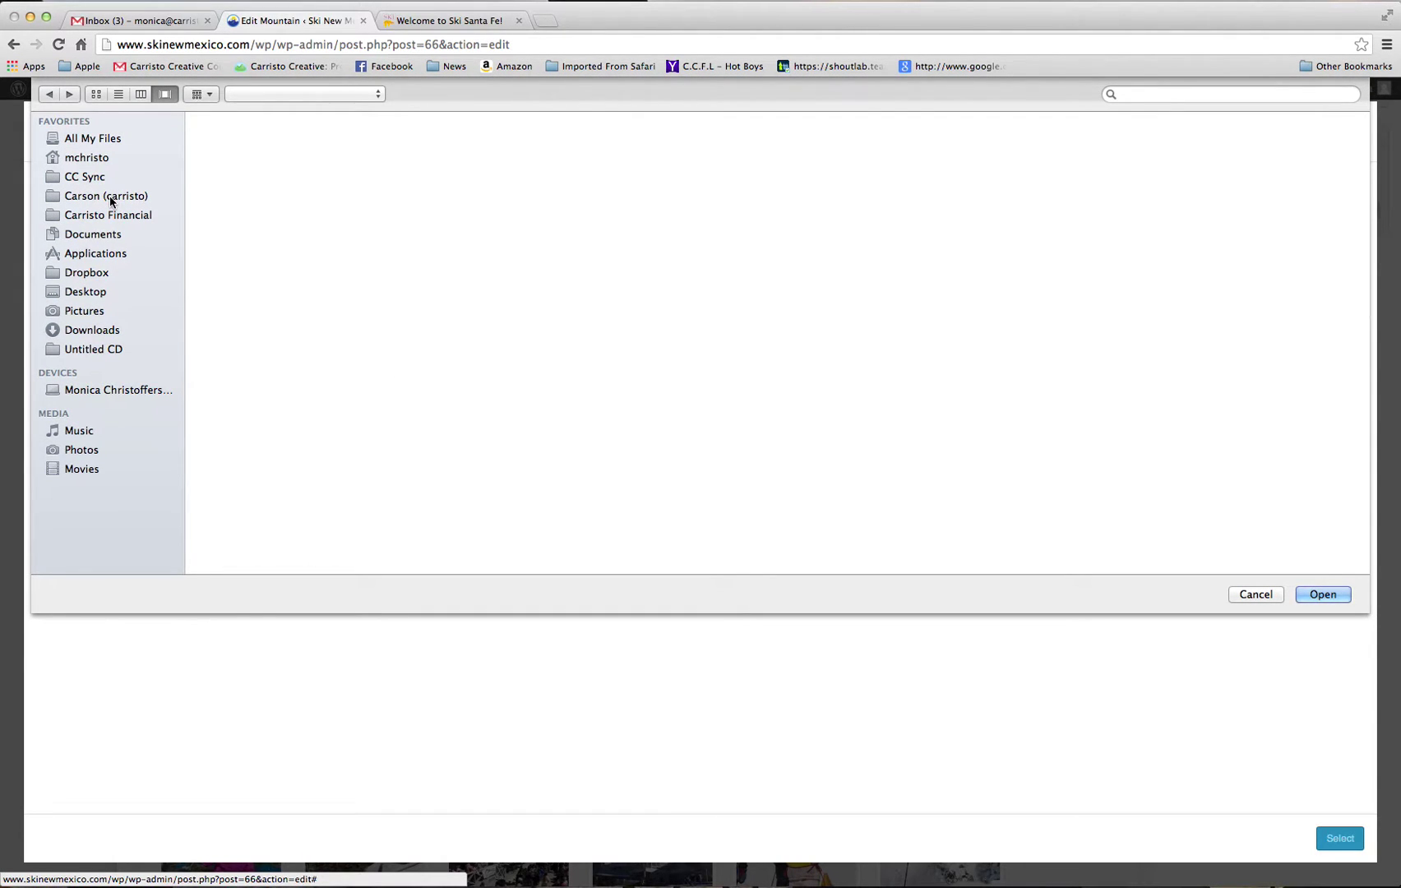
Upload skisantefe_logo_half.png from Ski NM's Website folder, under Ski Area Logos Resized and Ski Sante Fe, and set it as the Logo Square
click(111, 200)
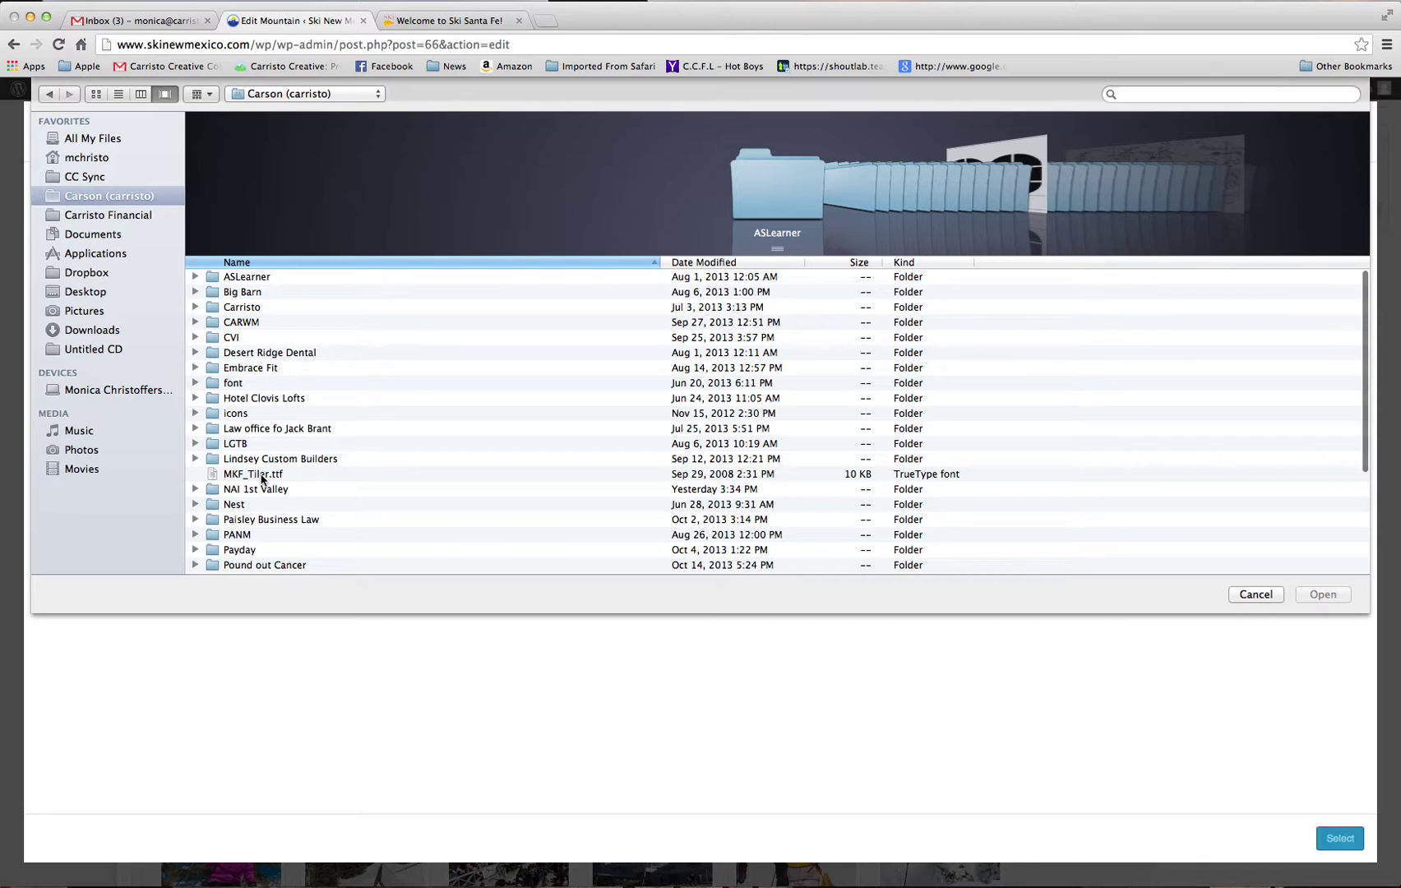
scroll(262, 479, down, 4)
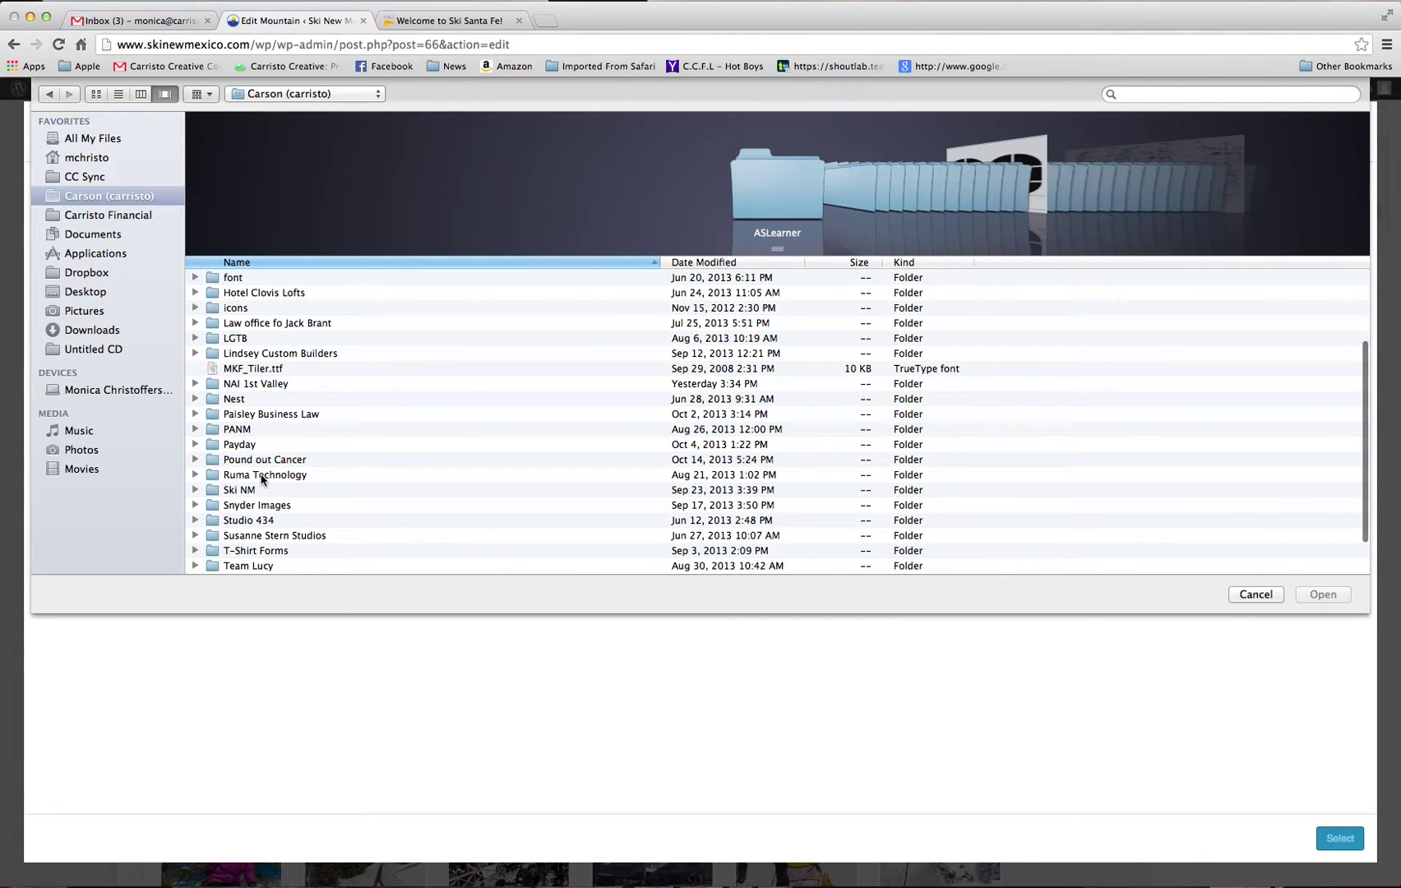
click(242, 494)
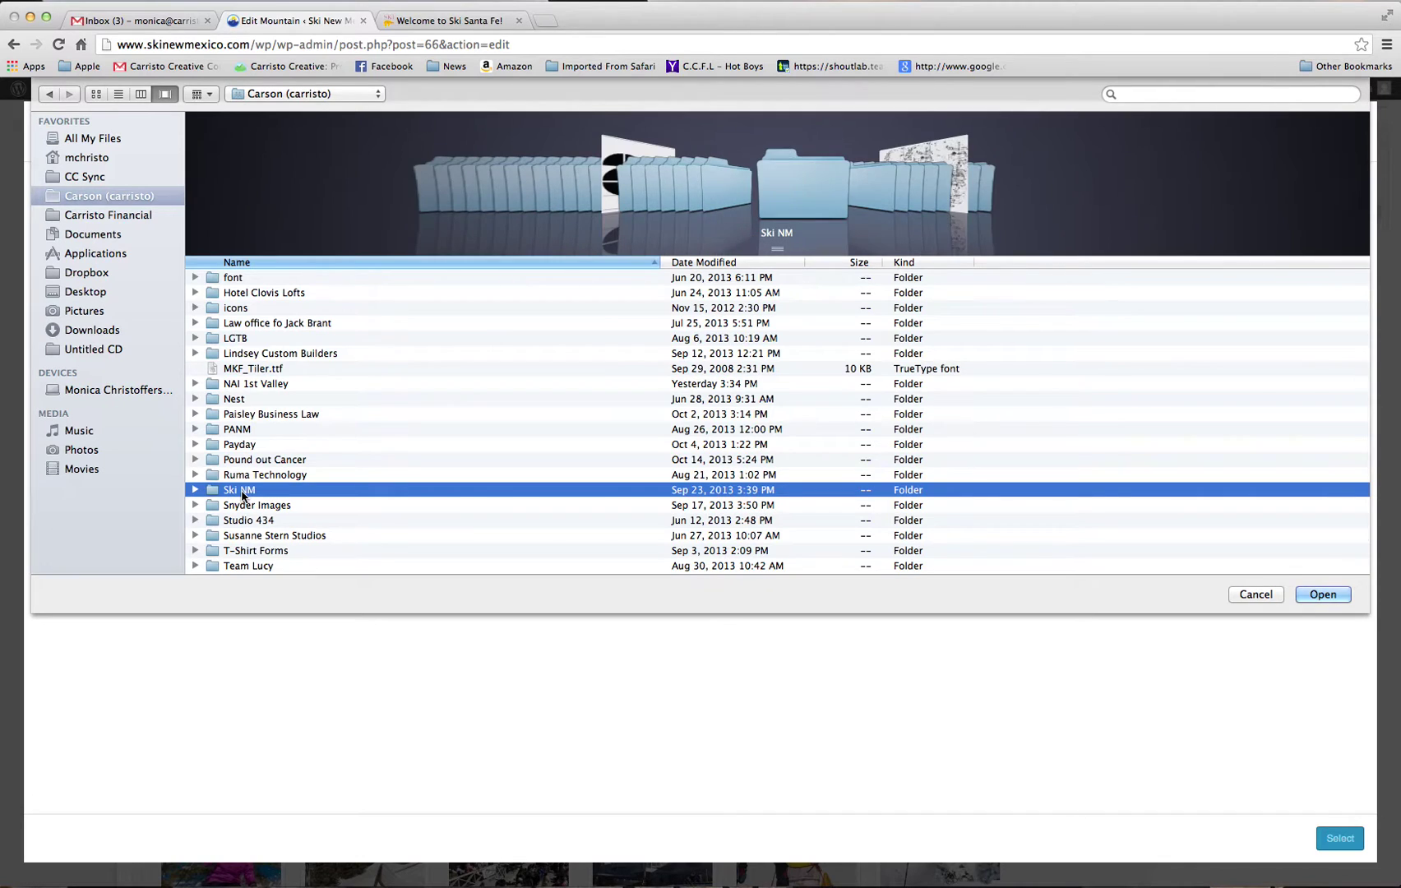
double_click(242, 492)
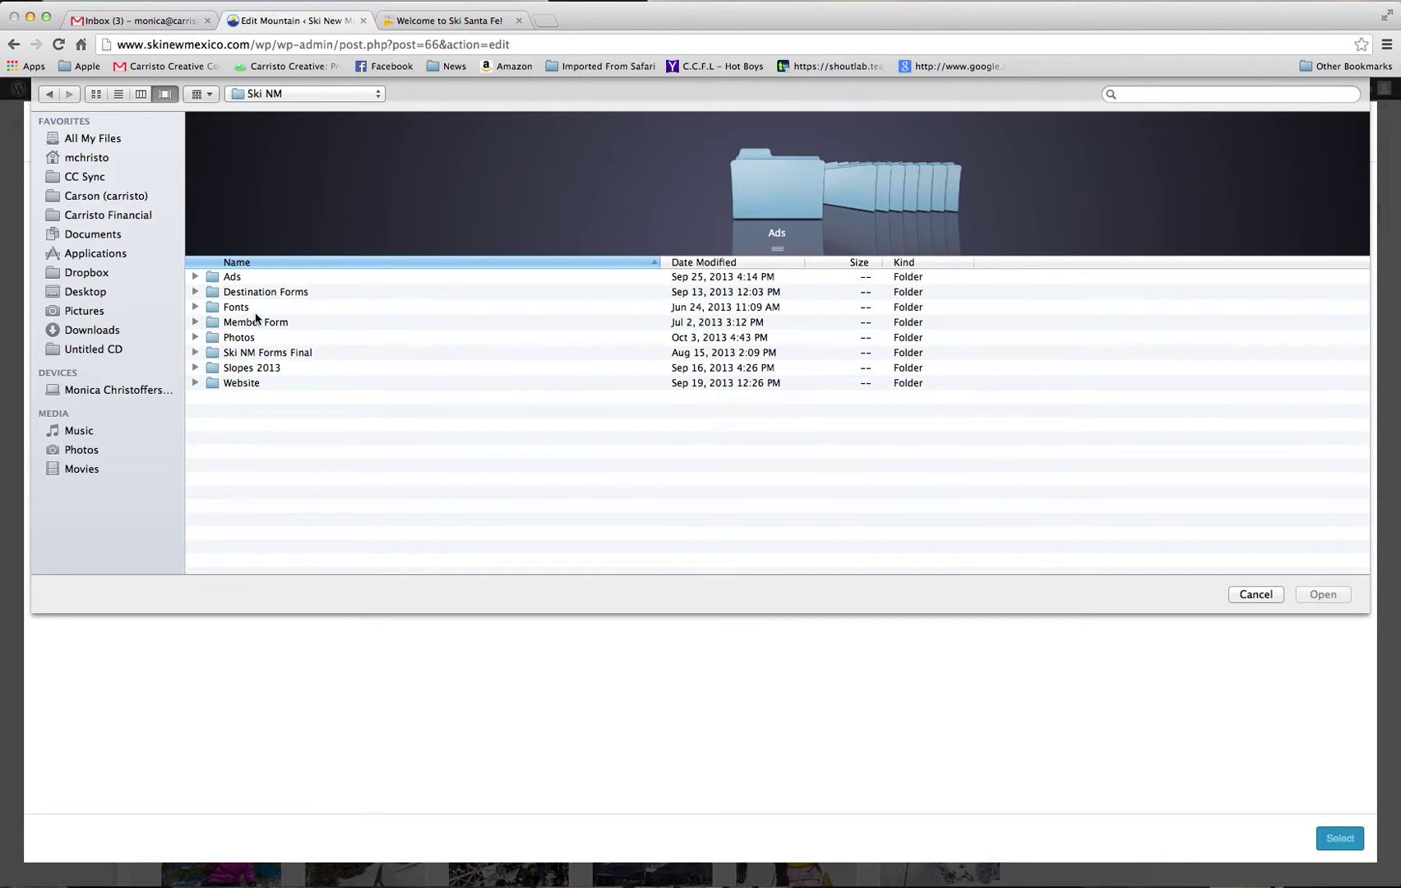
double_click(233, 384)
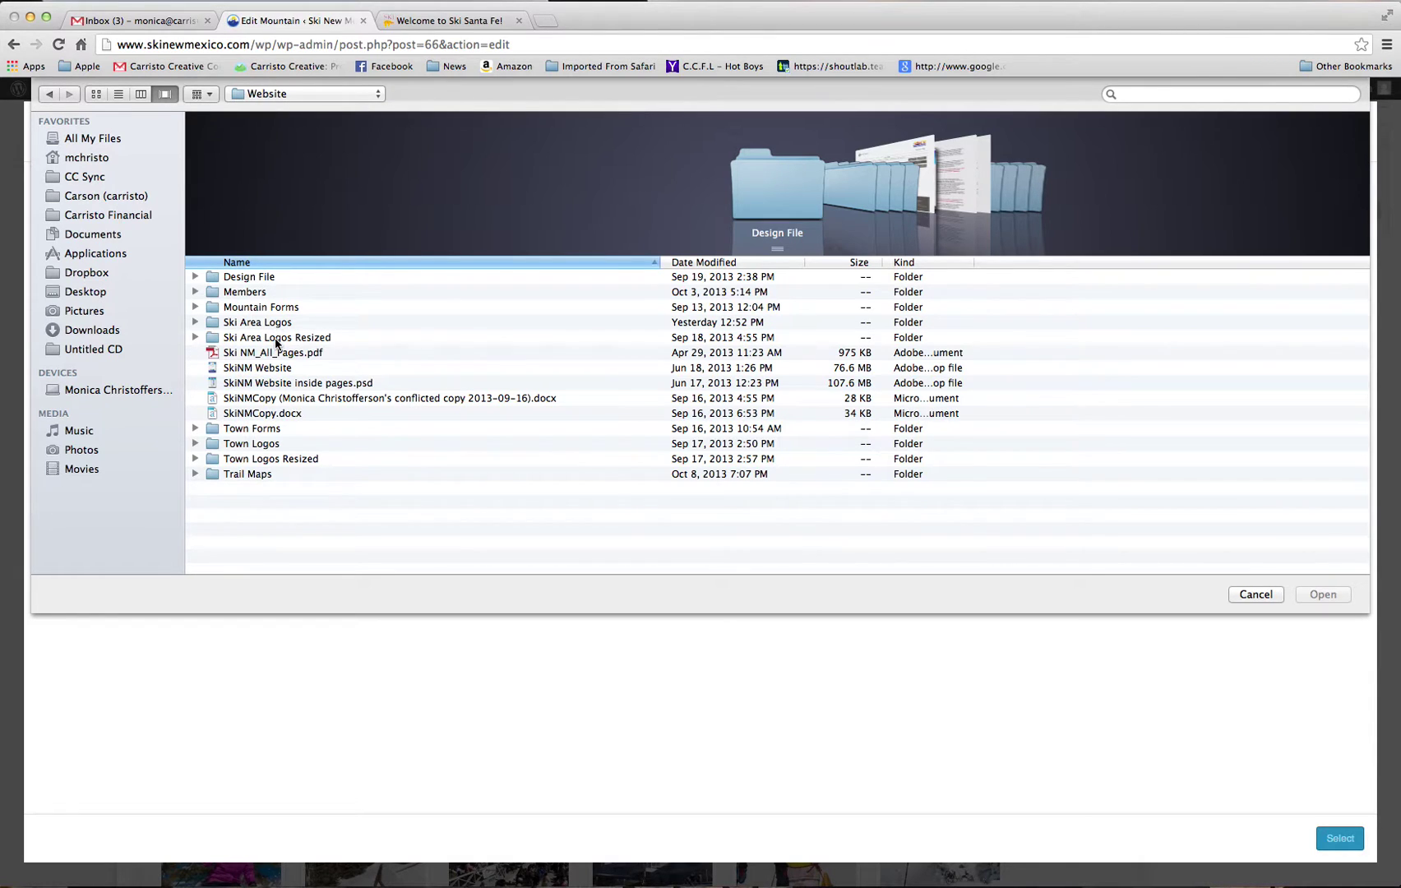
double_click(275, 337)
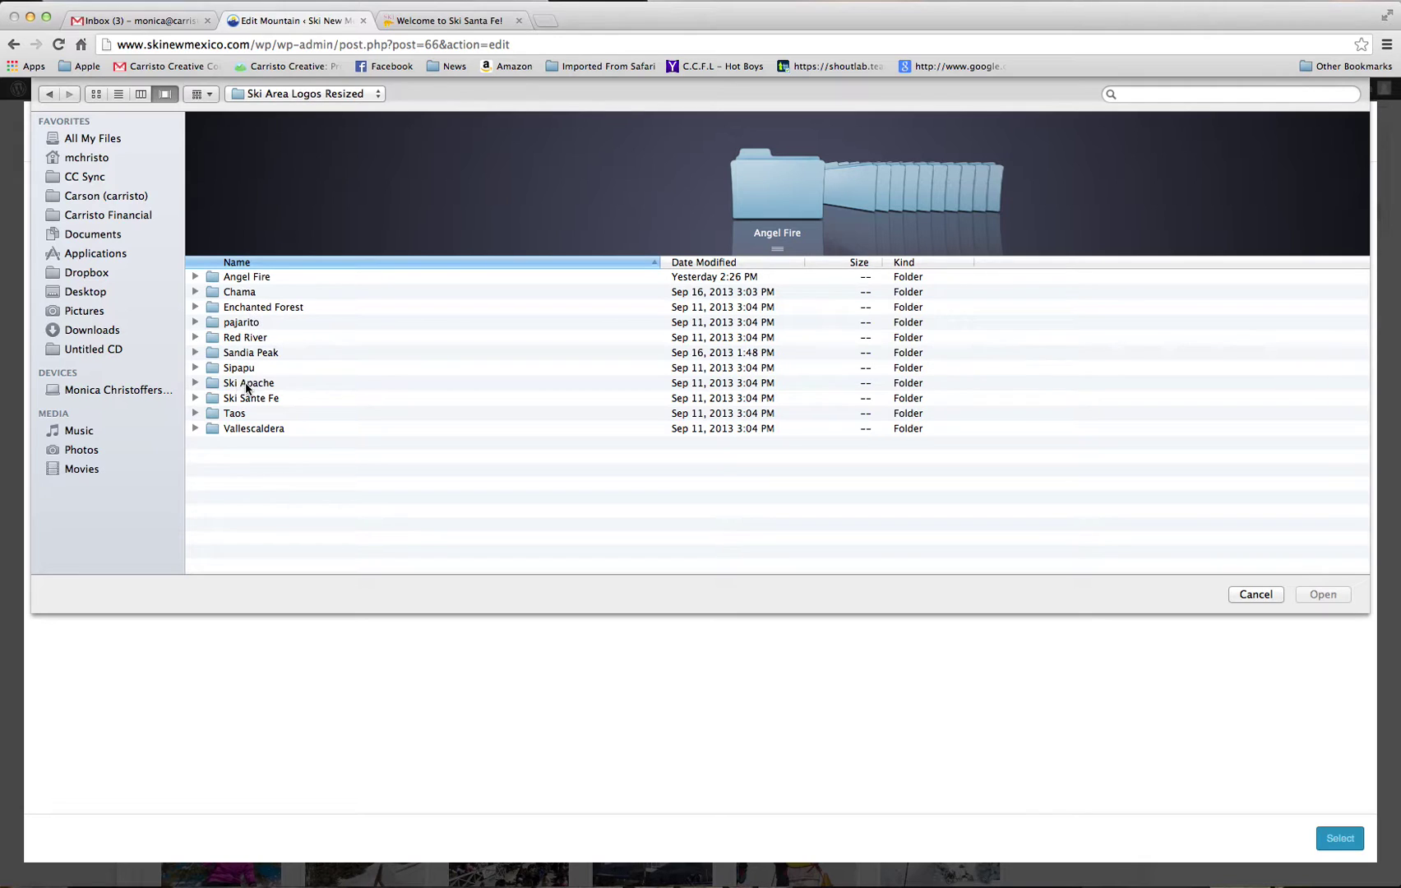
click(260, 400)
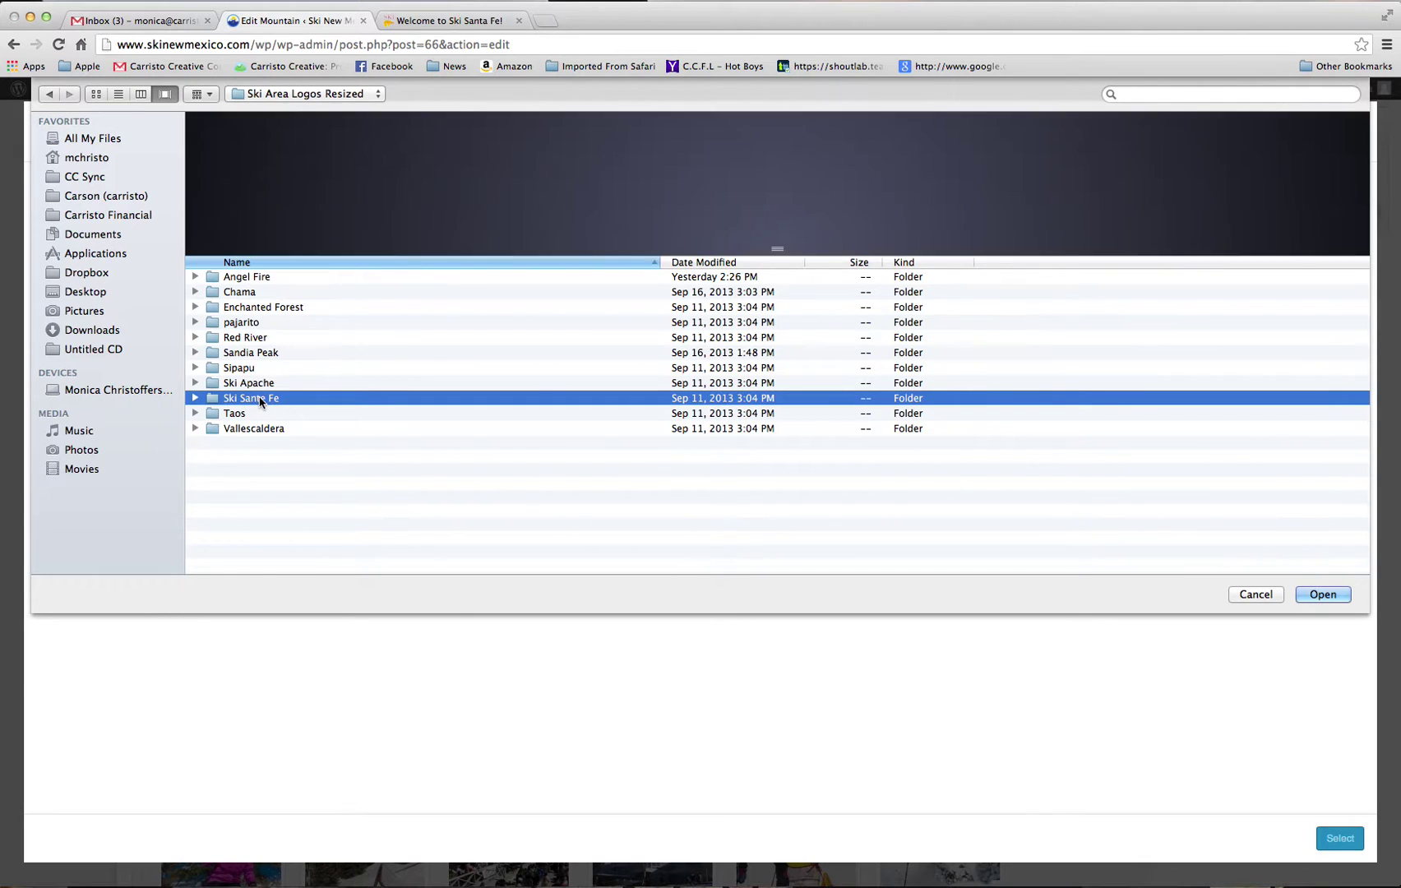
double_click(261, 400)
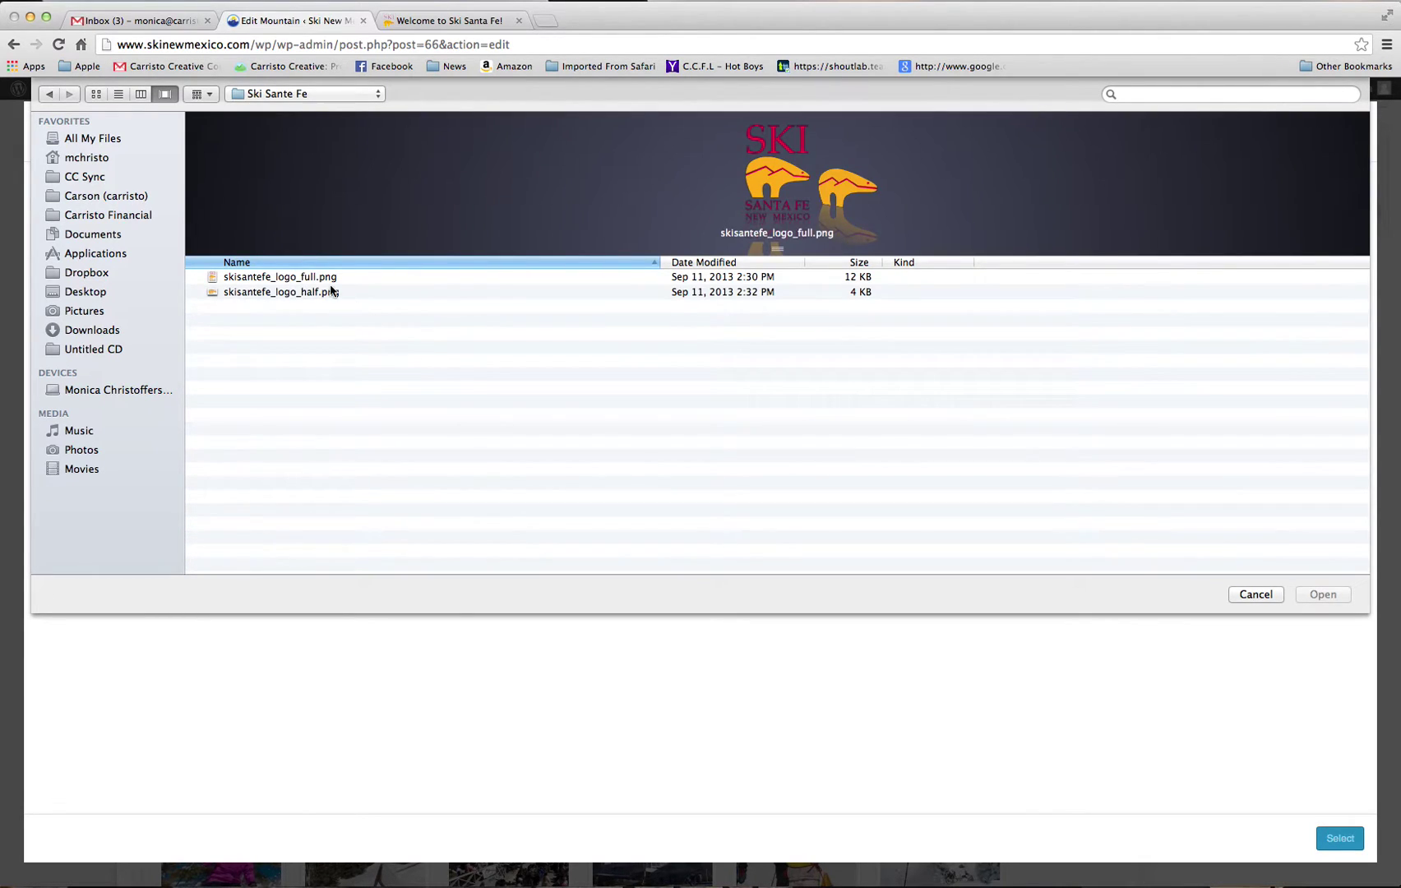
click(322, 292)
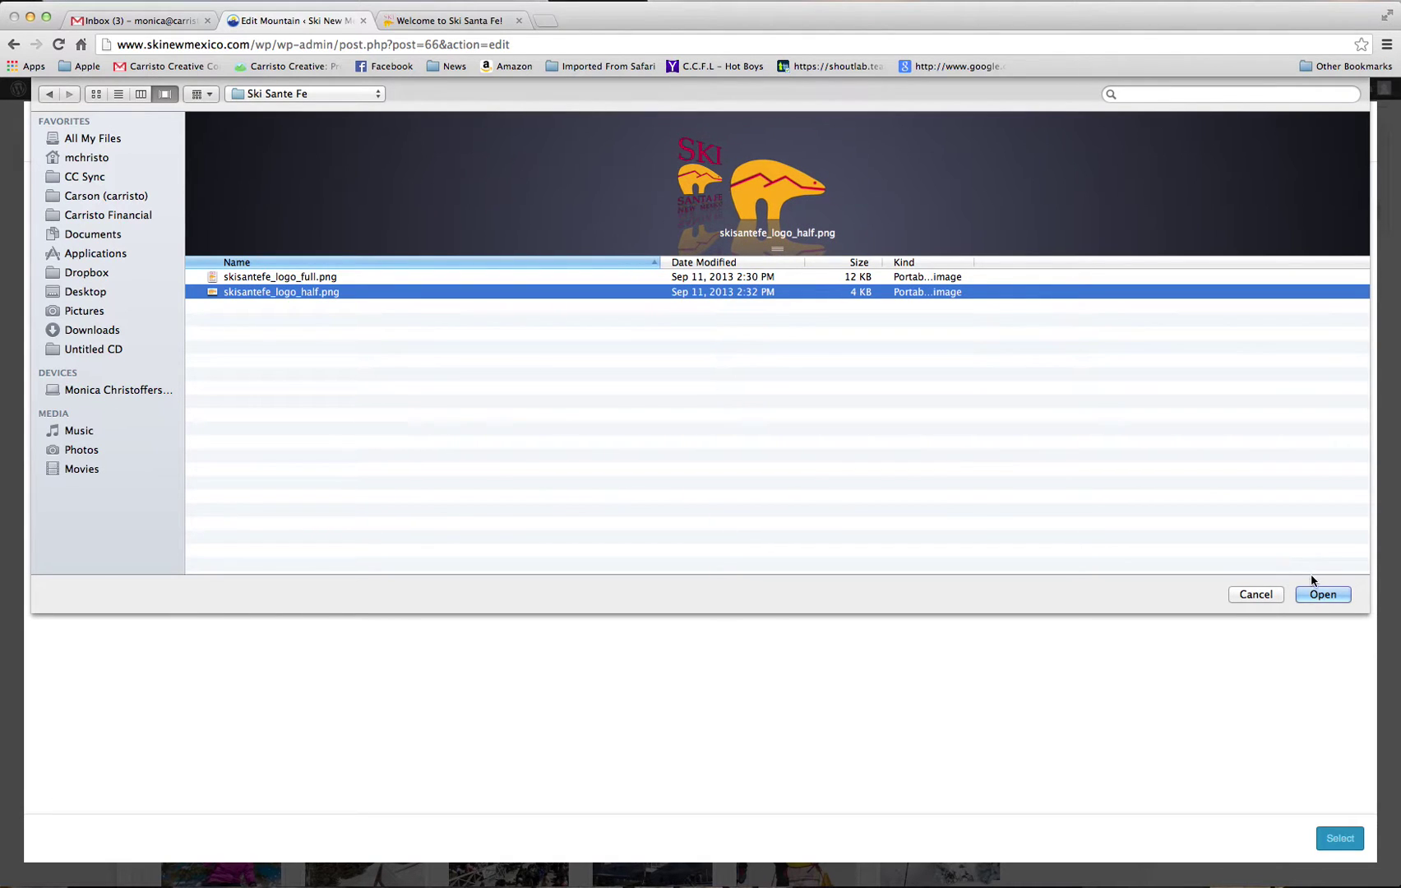
click(1330, 594)
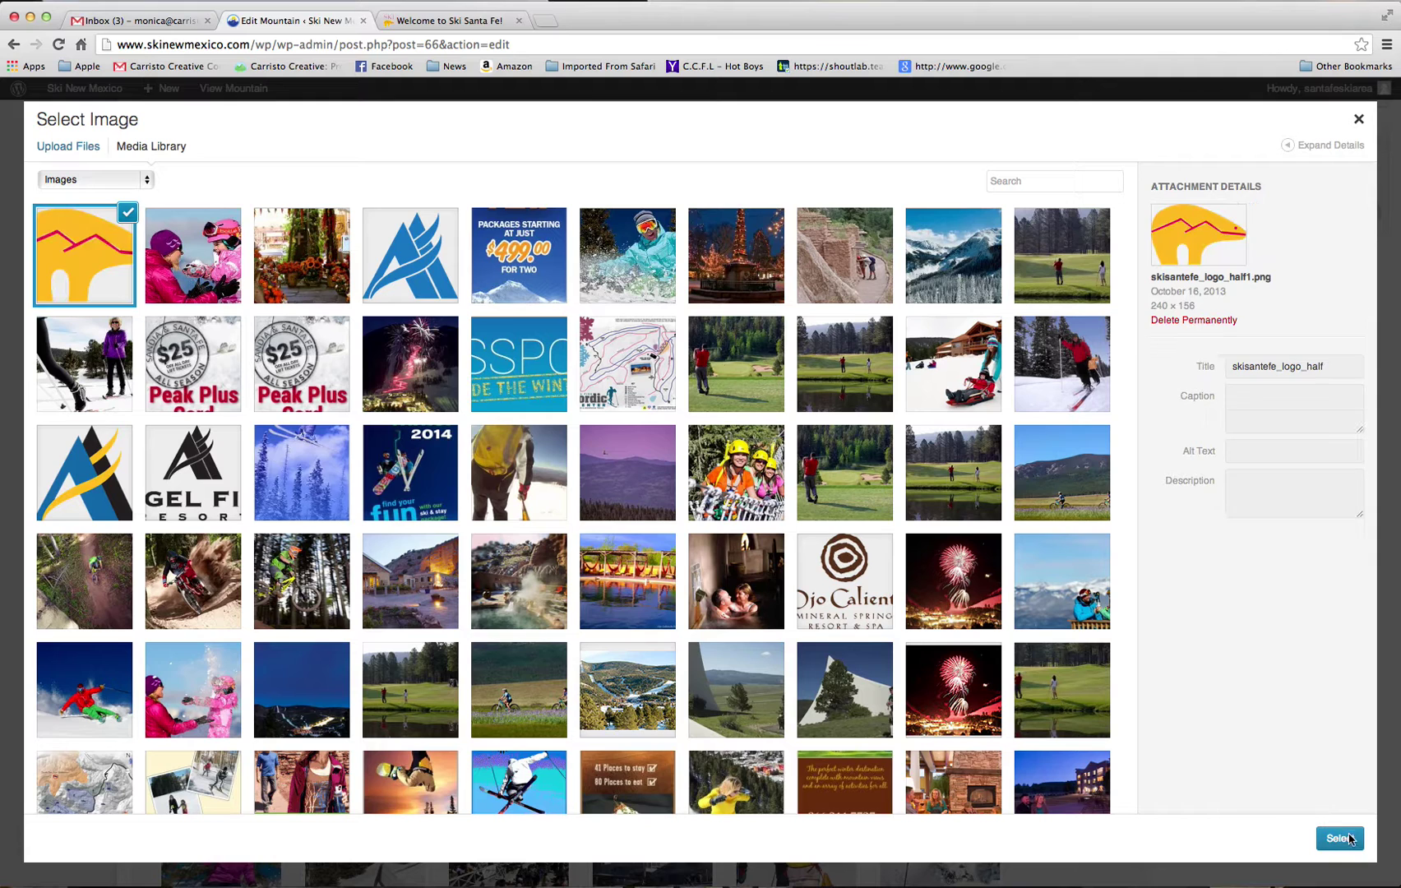
click(1340, 839)
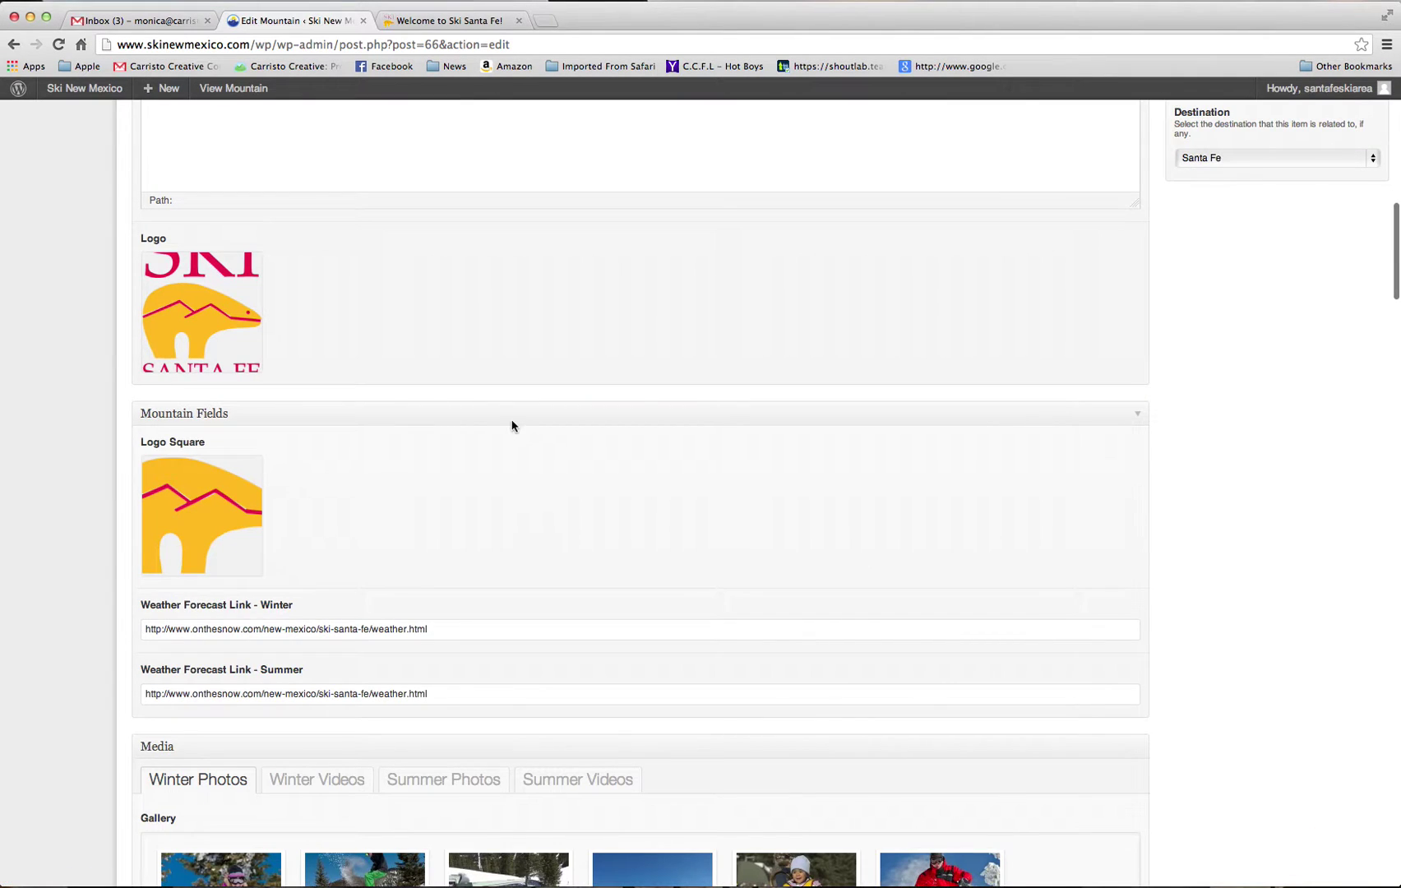
Review the Winter and Summer Weather Forecast Link fields under Mountain Fields
scroll(512, 424, down, 2)
scroll(512, 425, down, 2)
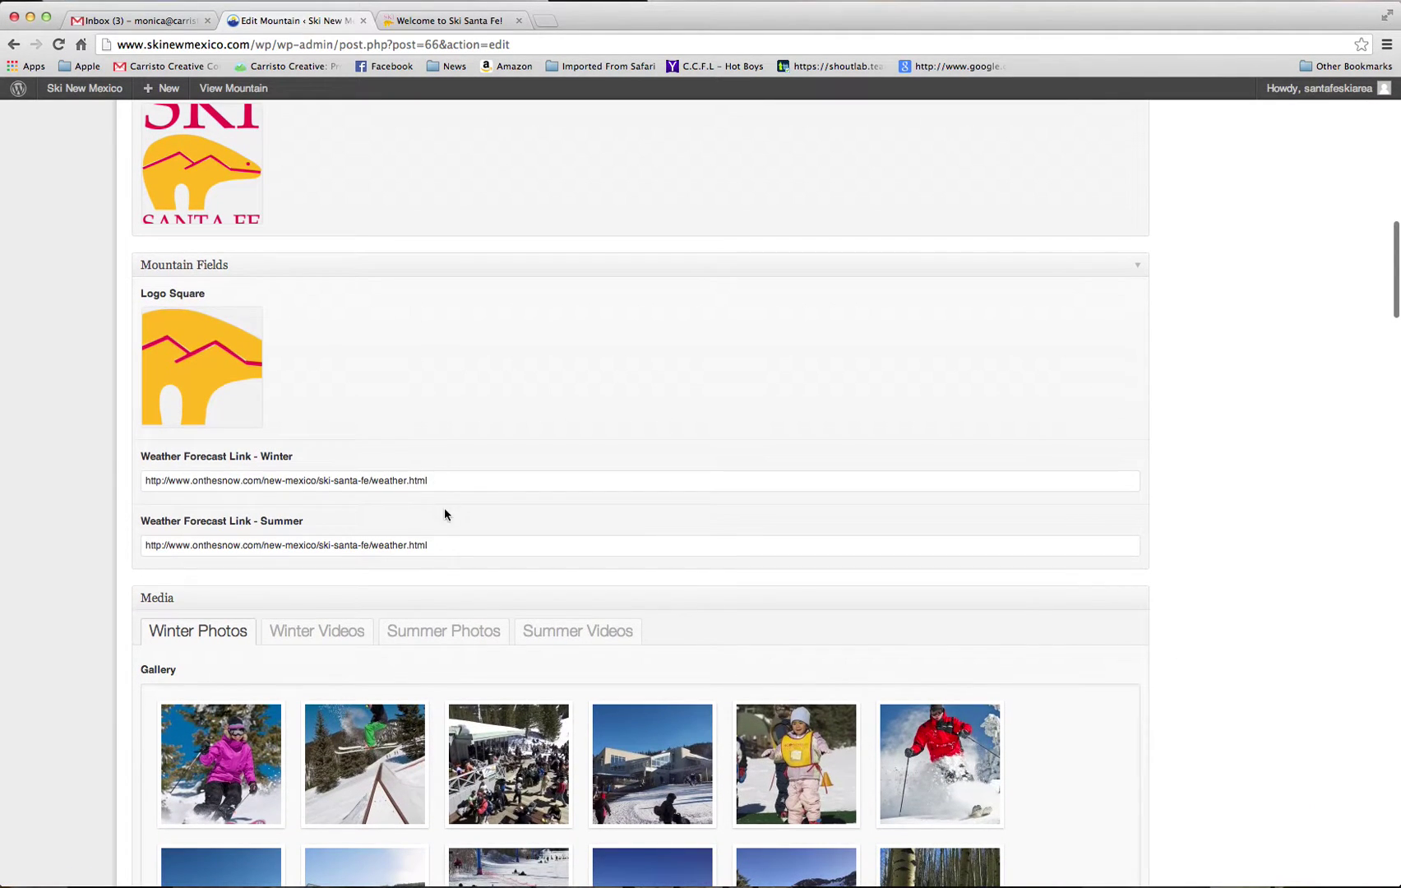
drag(428, 548, 174, 510)
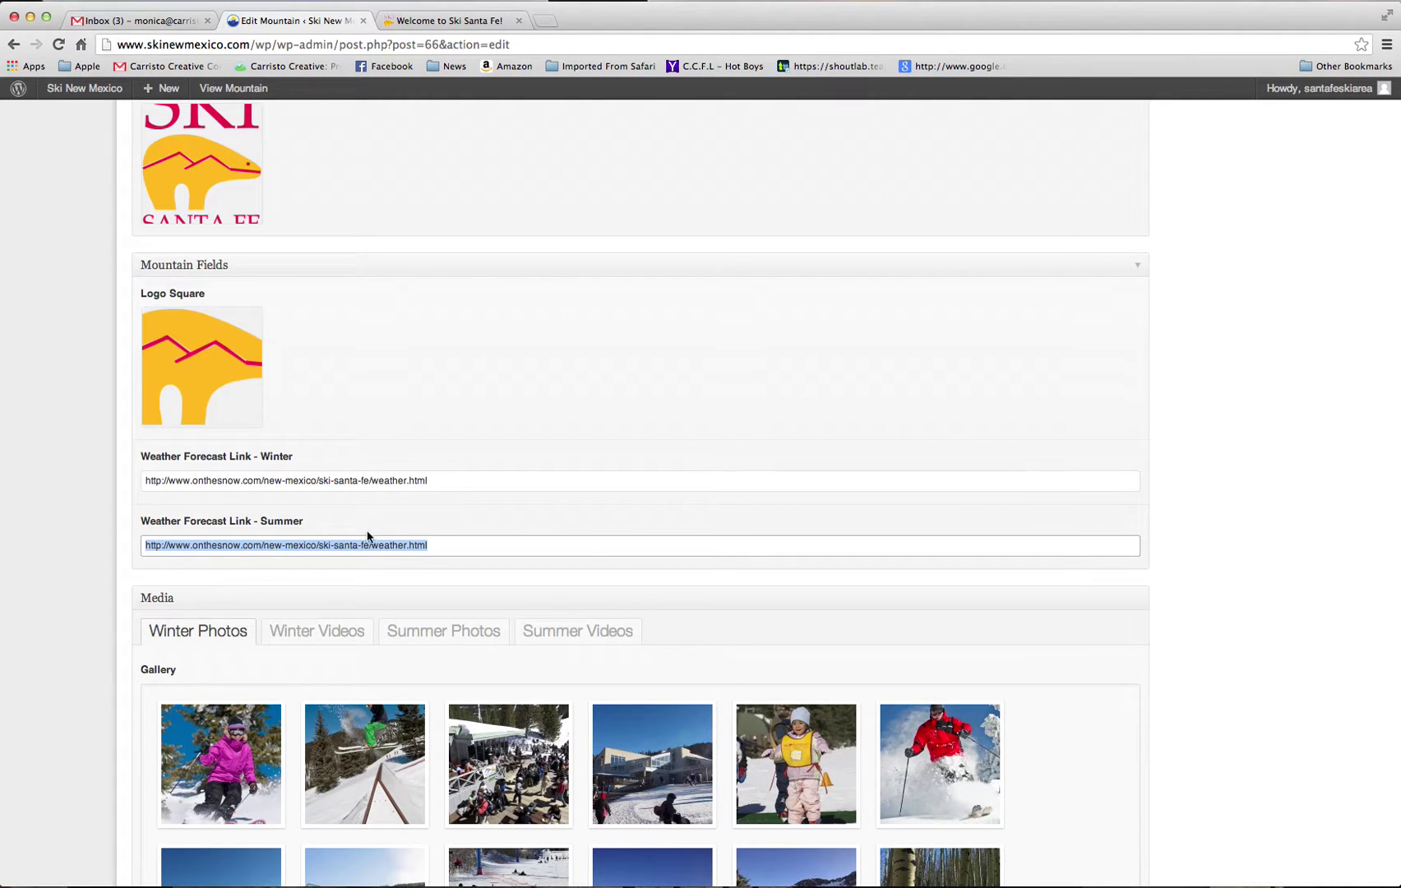
click(455, 480)
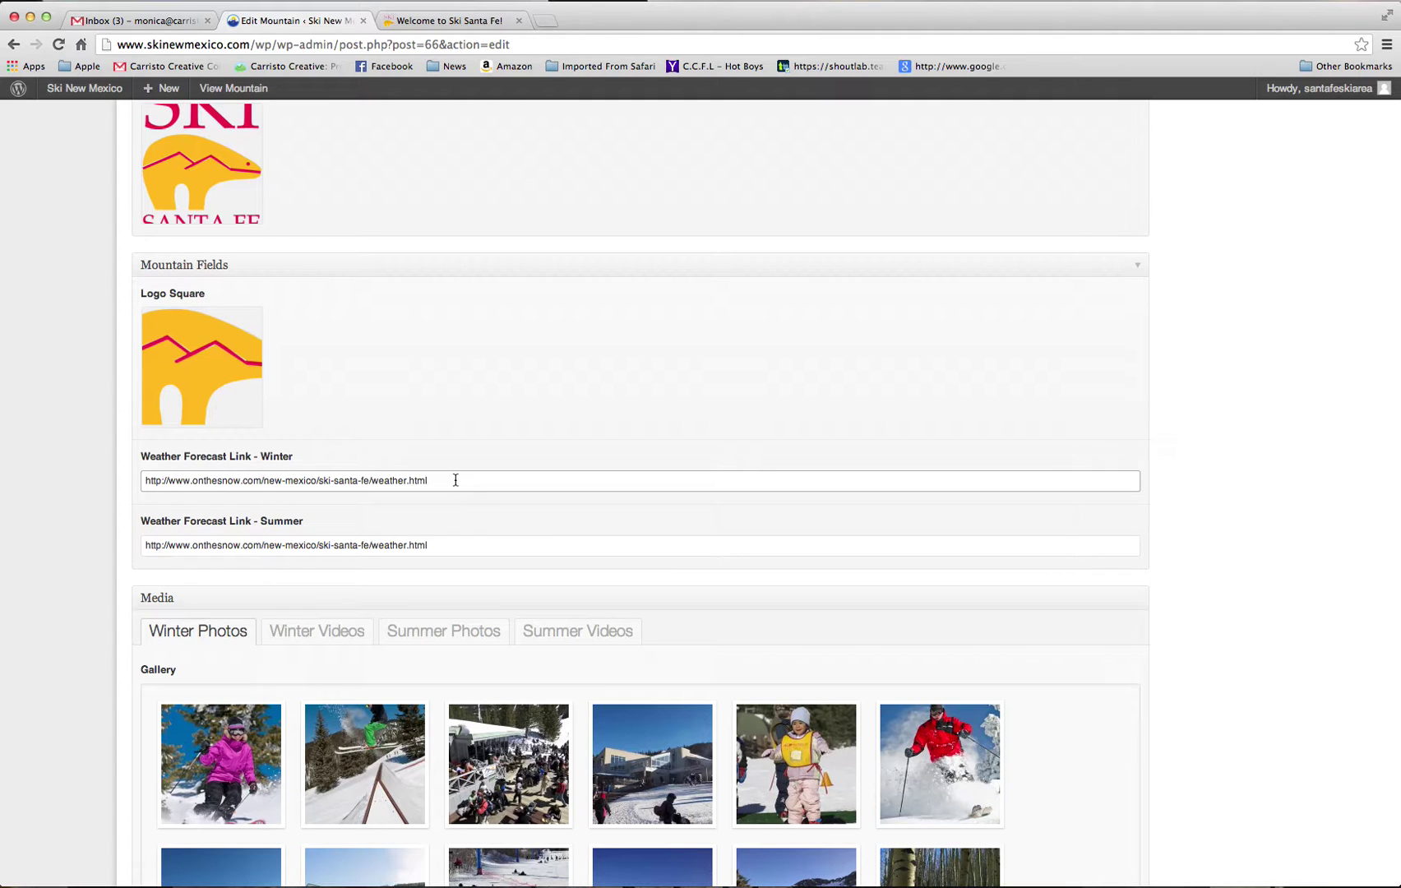
Start adding an uploaded image to the Winter Photos gallery, and cancel without choosing a file
scroll(455, 480, down, 4)
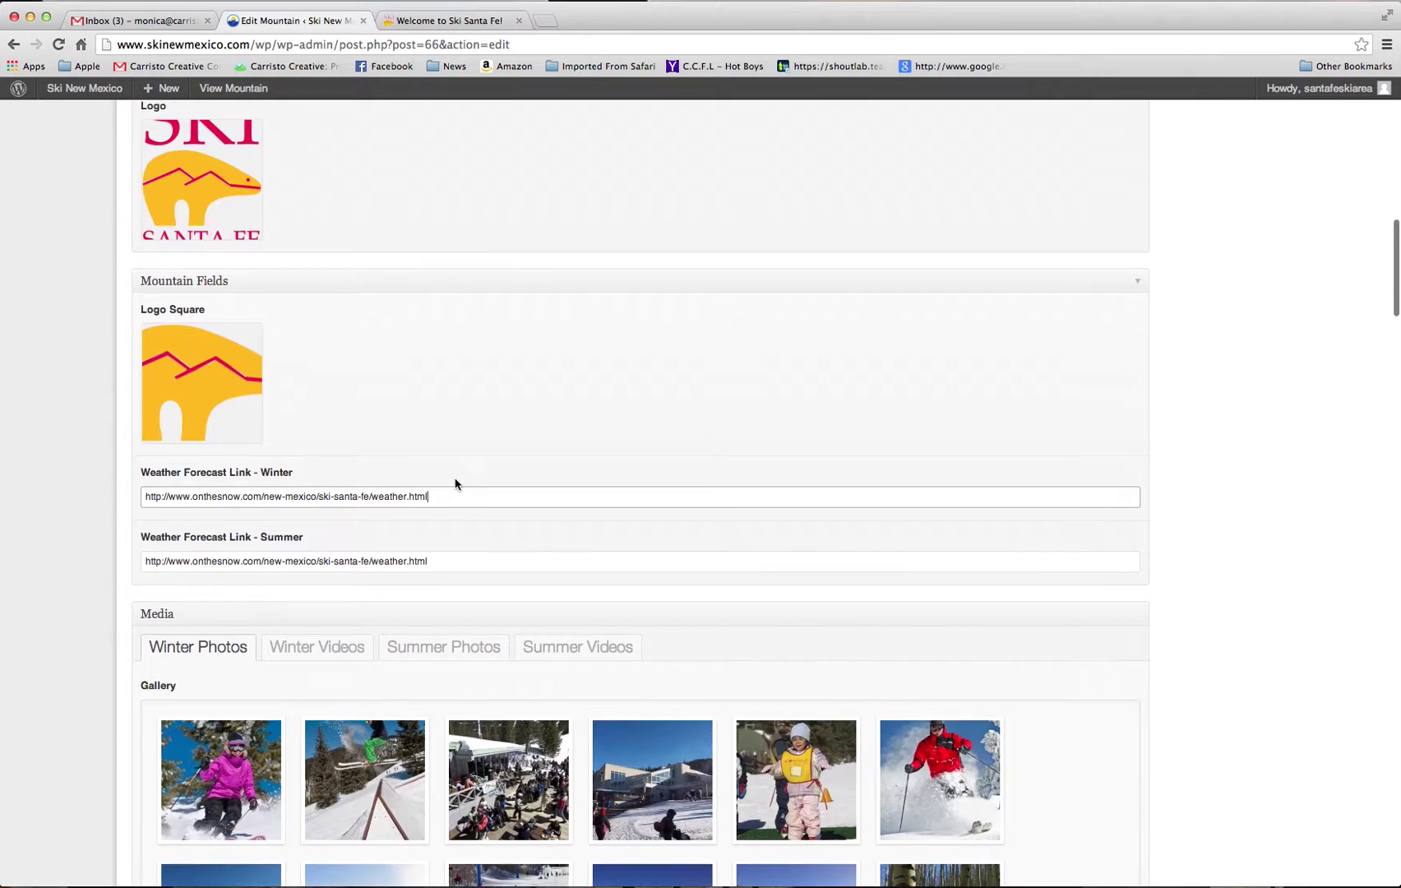
scroll(455, 483, down, 6)
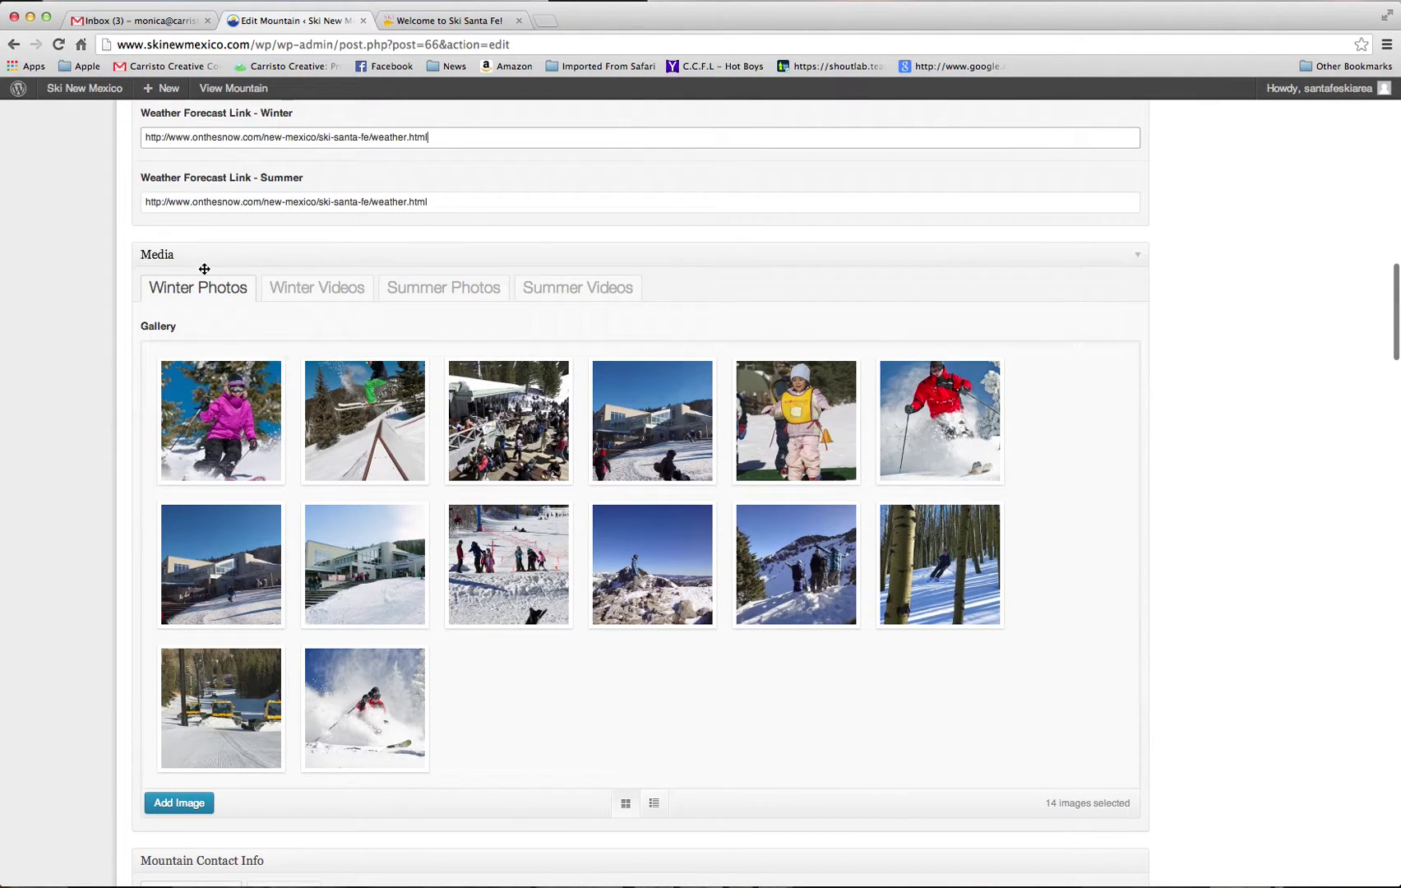
mouse_move(221, 404)
mouse_down()
mouse_move(372, 394)
mouse_move(200, 389)
mouse_move(215, 393)
mouse_up()
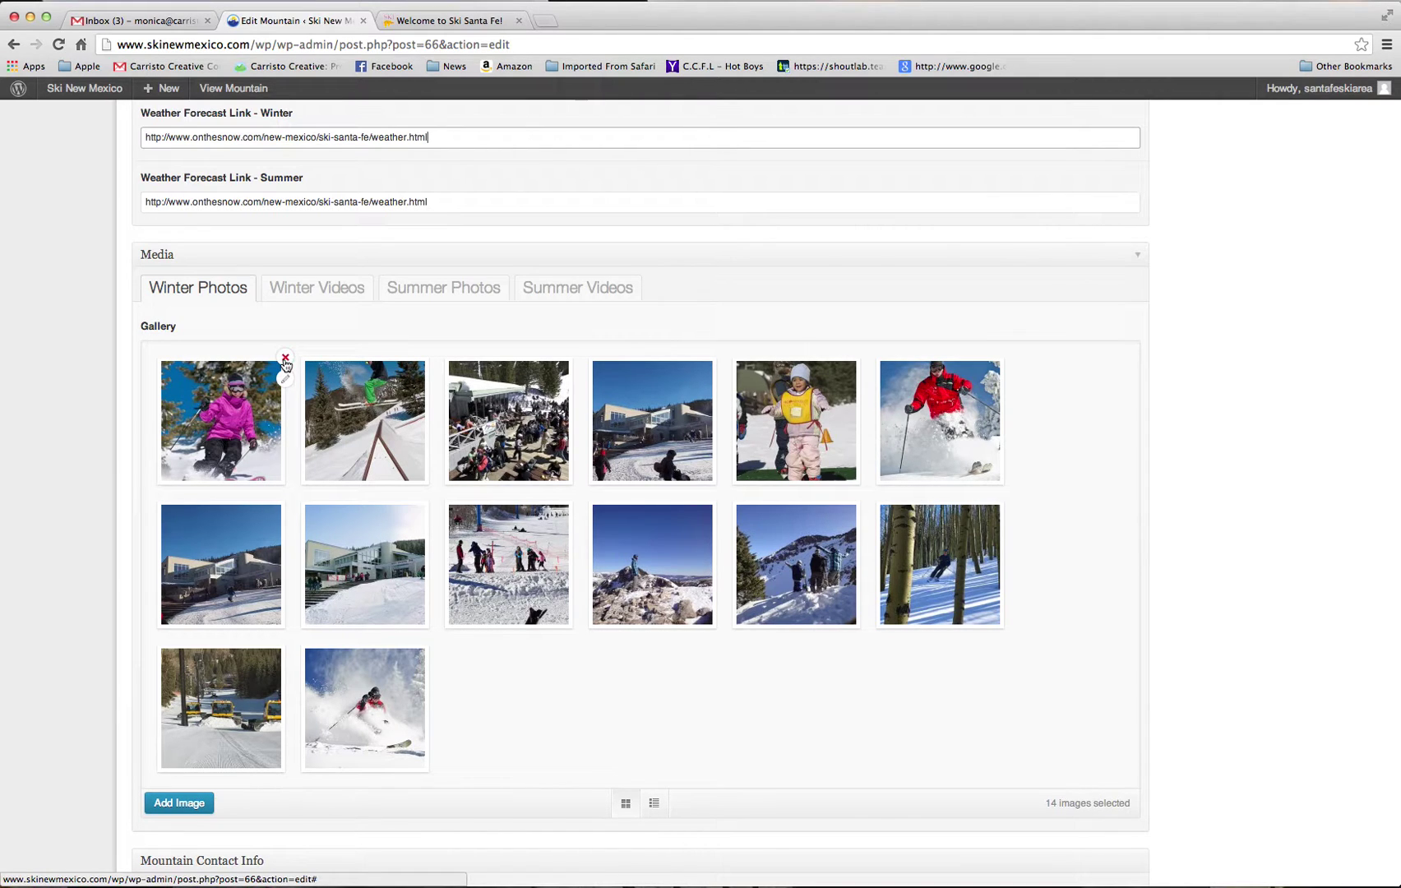
click(192, 808)
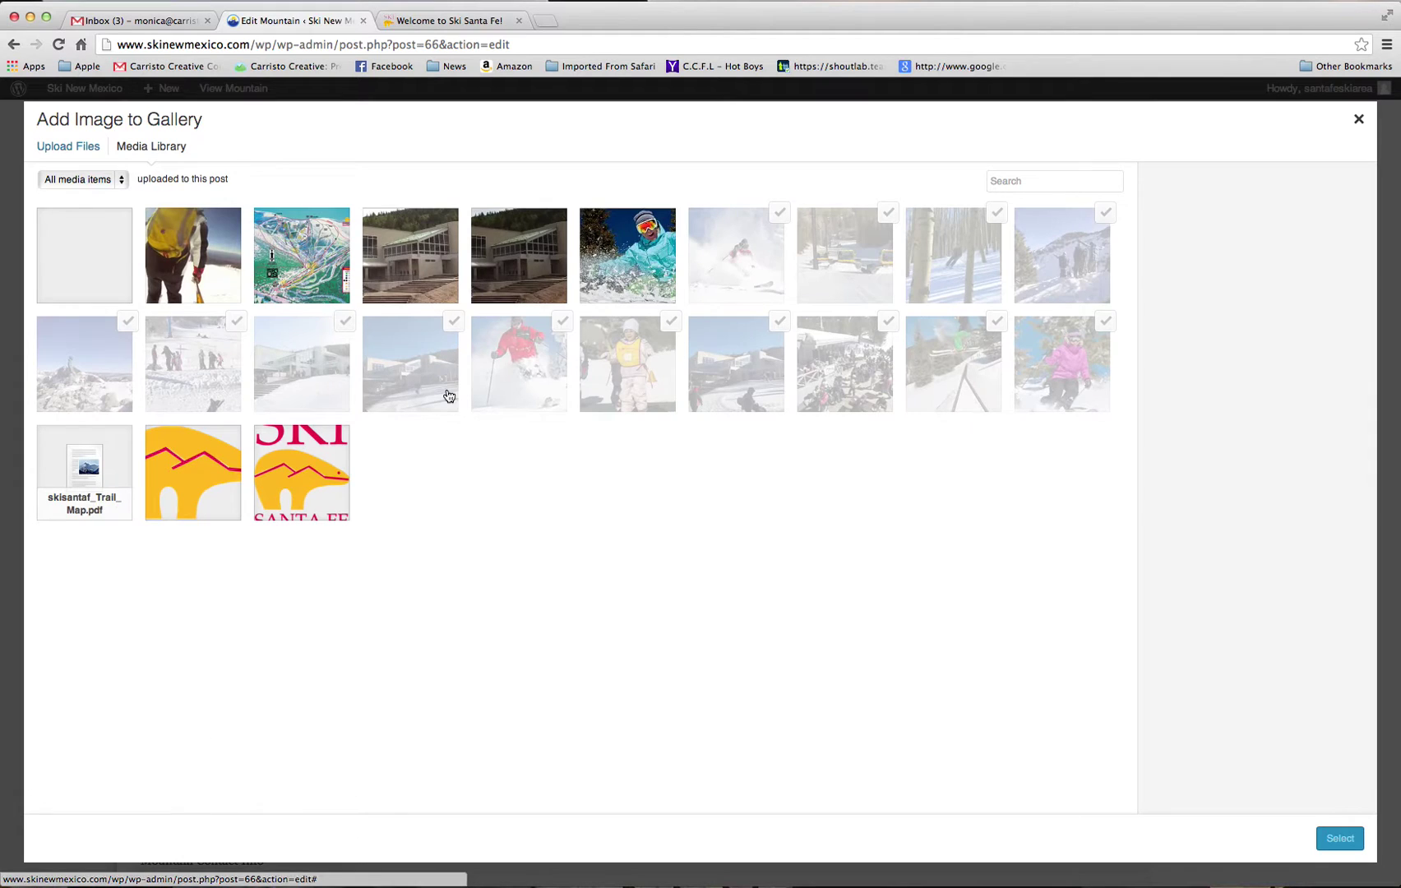
click(72, 148)
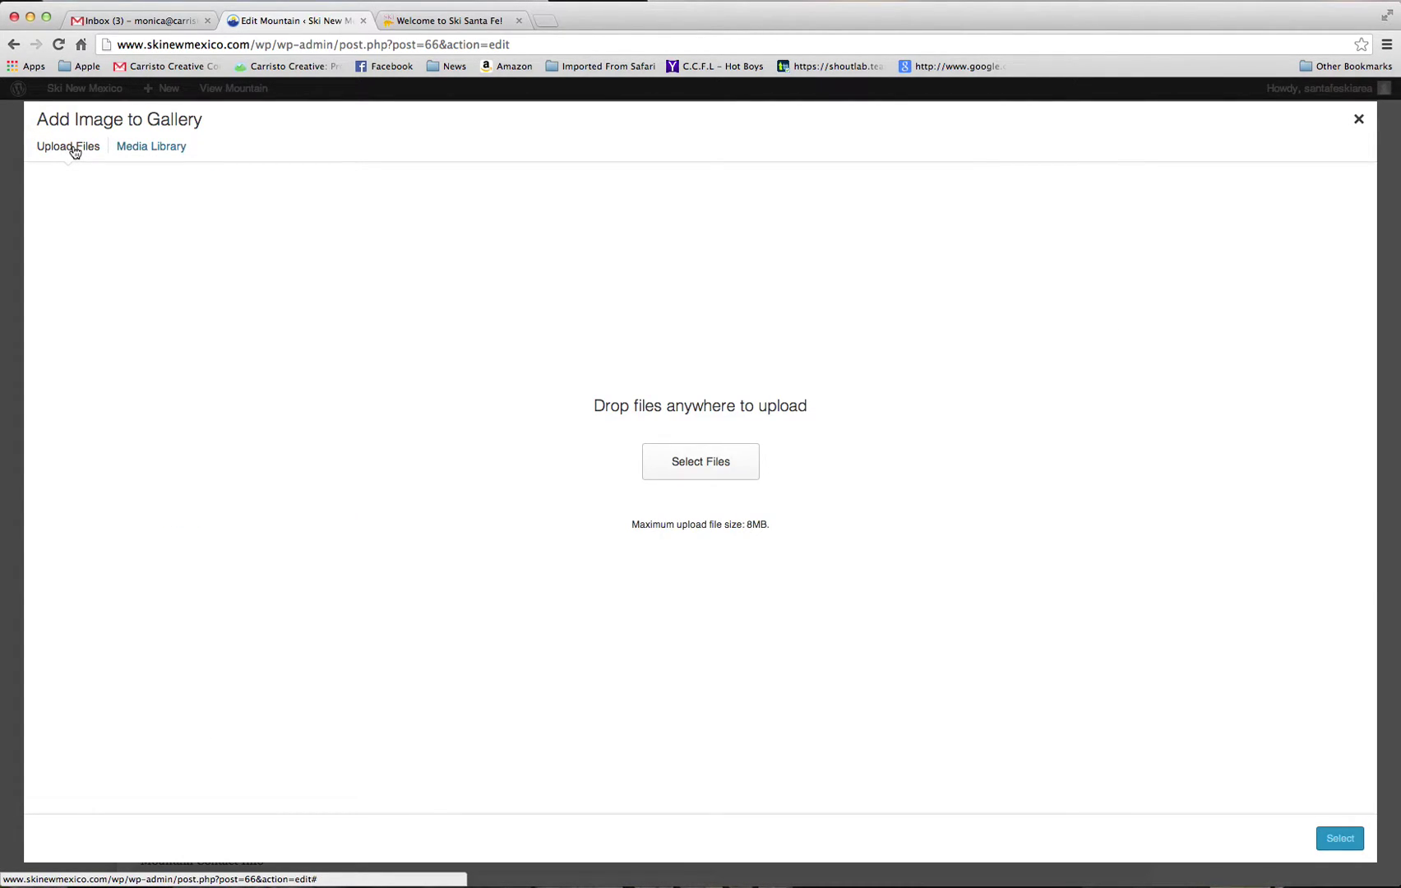
click(726, 466)
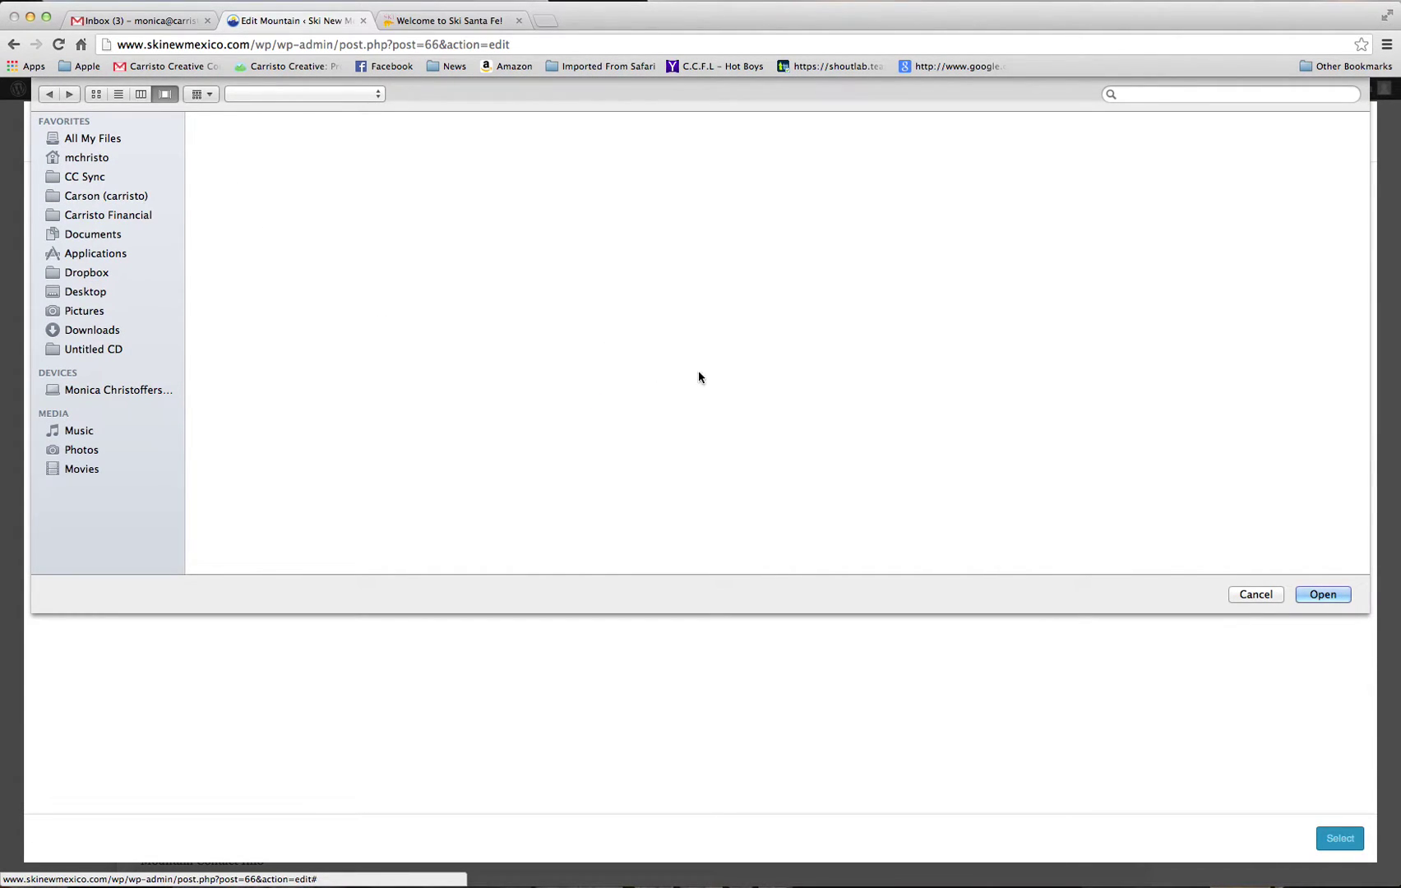
click(1256, 595)
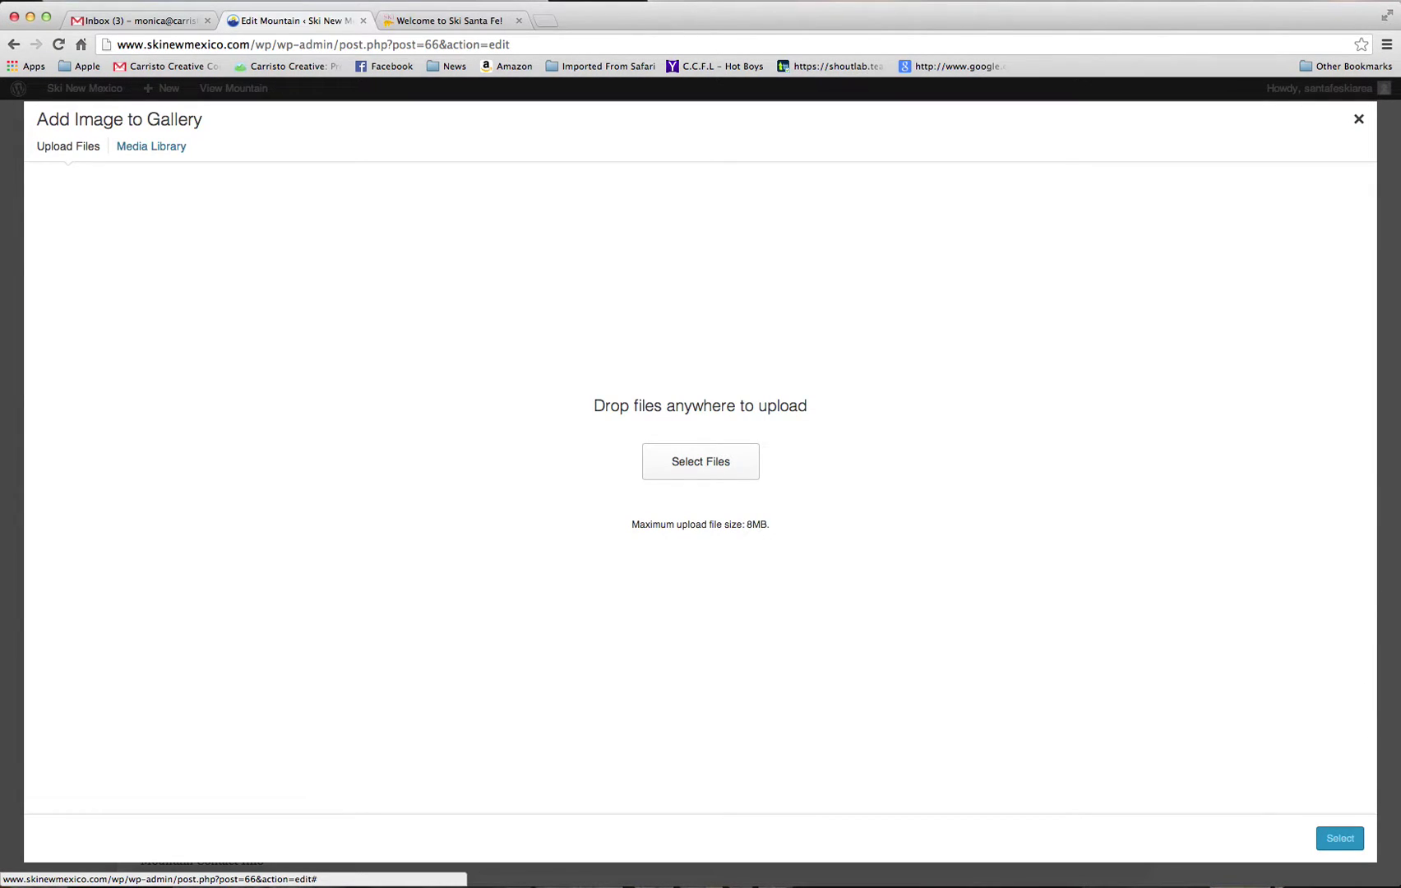
click(1357, 122)
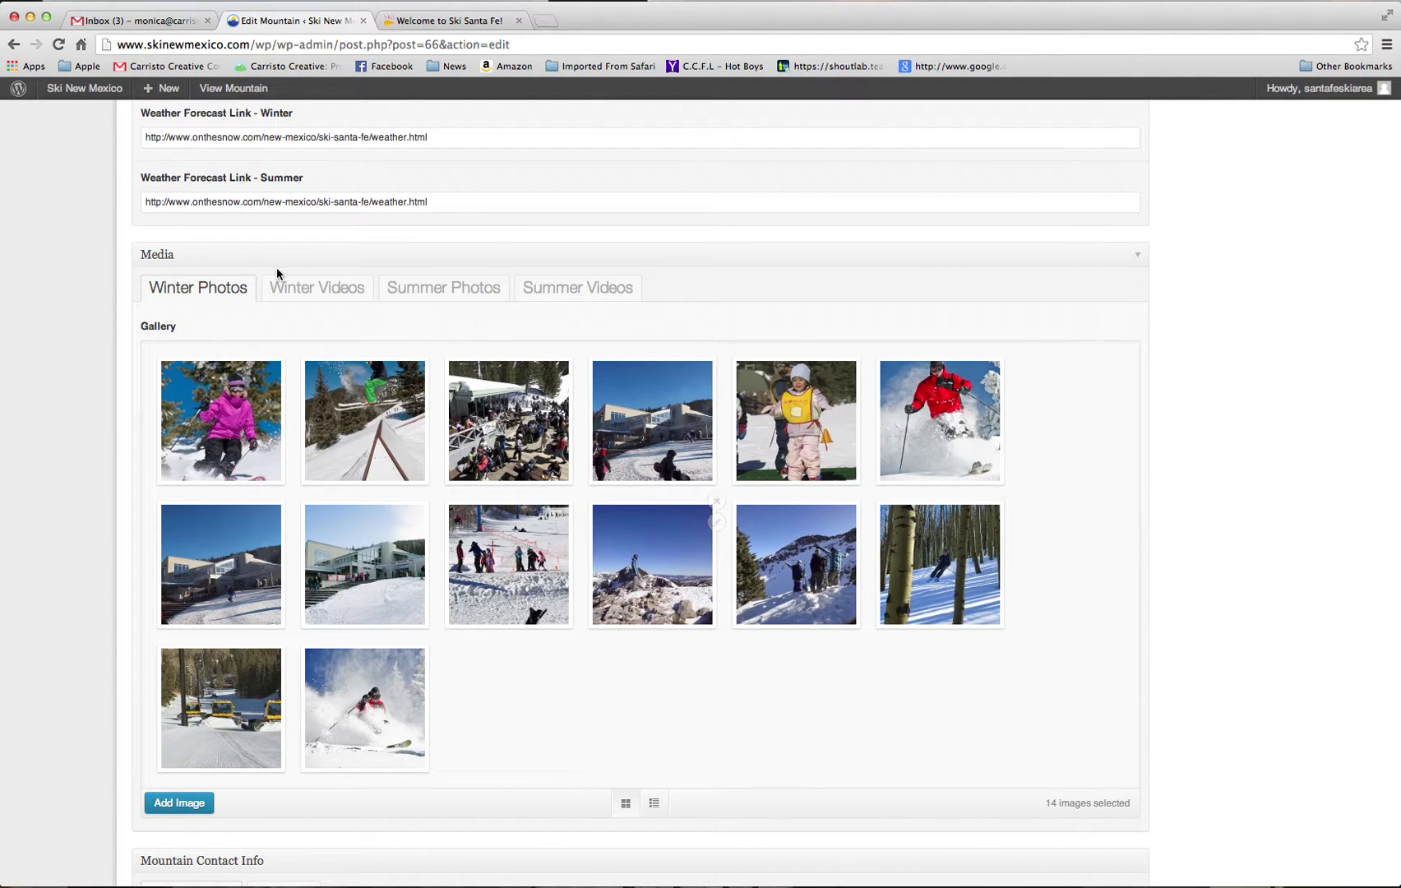
In Winter Videos, insert an empty row above the first video and remove it, and do the same with a row at the end
click(301, 288)
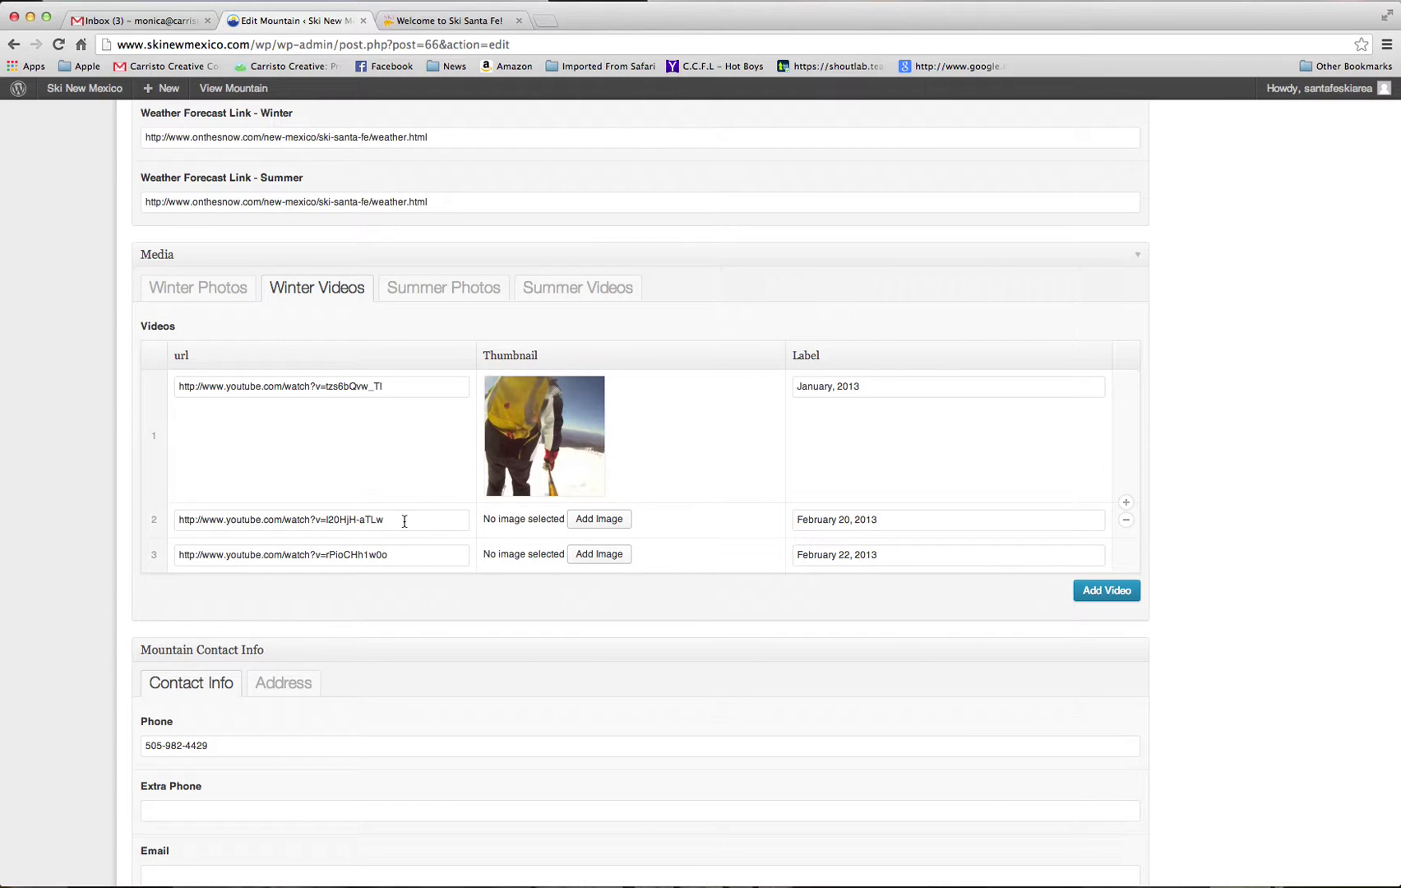
mouse_move(549, 415)
scroll(950, 562, down, 1)
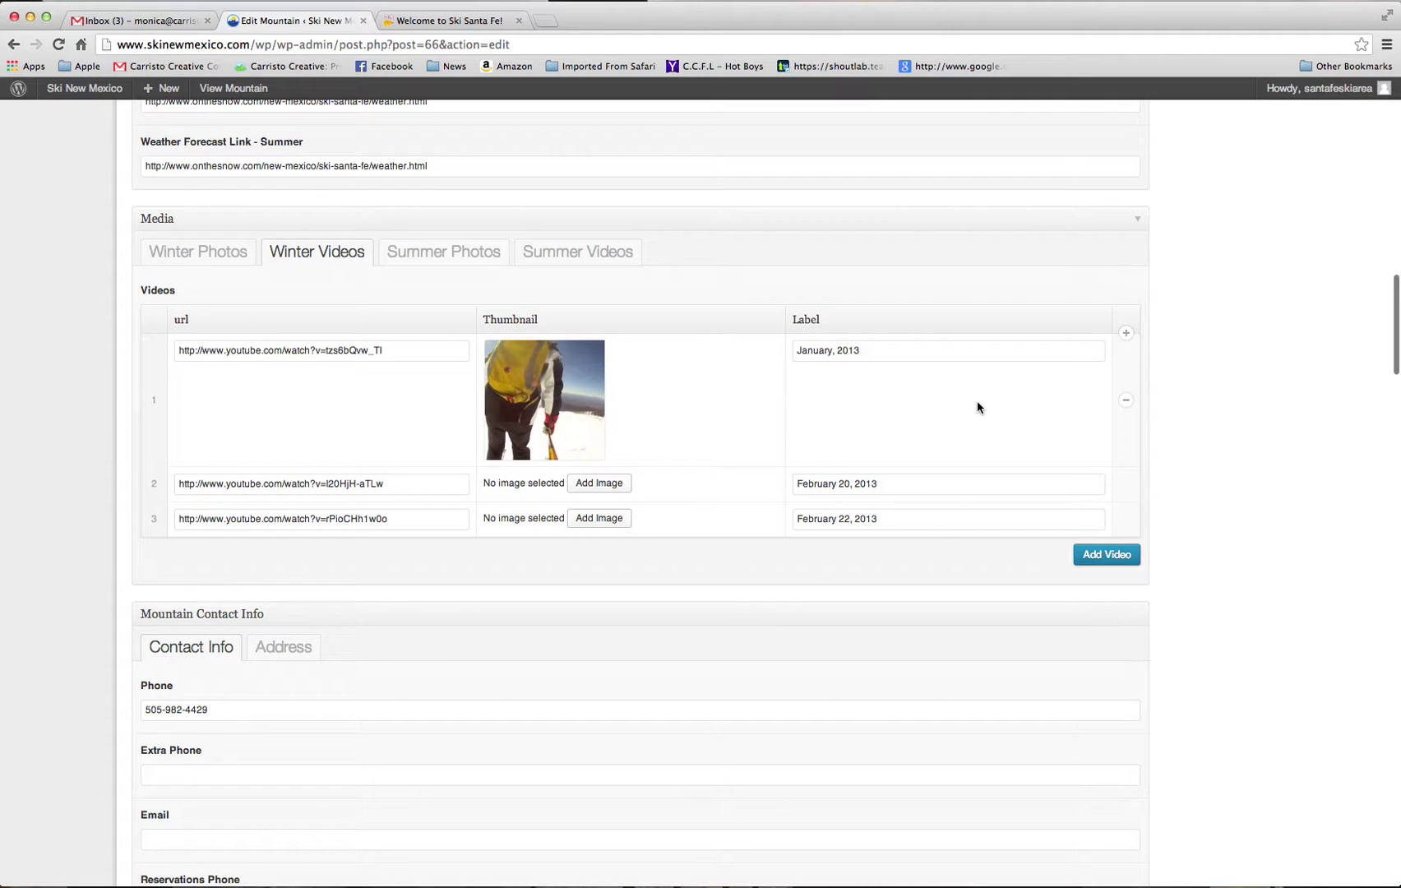
click(1127, 335)
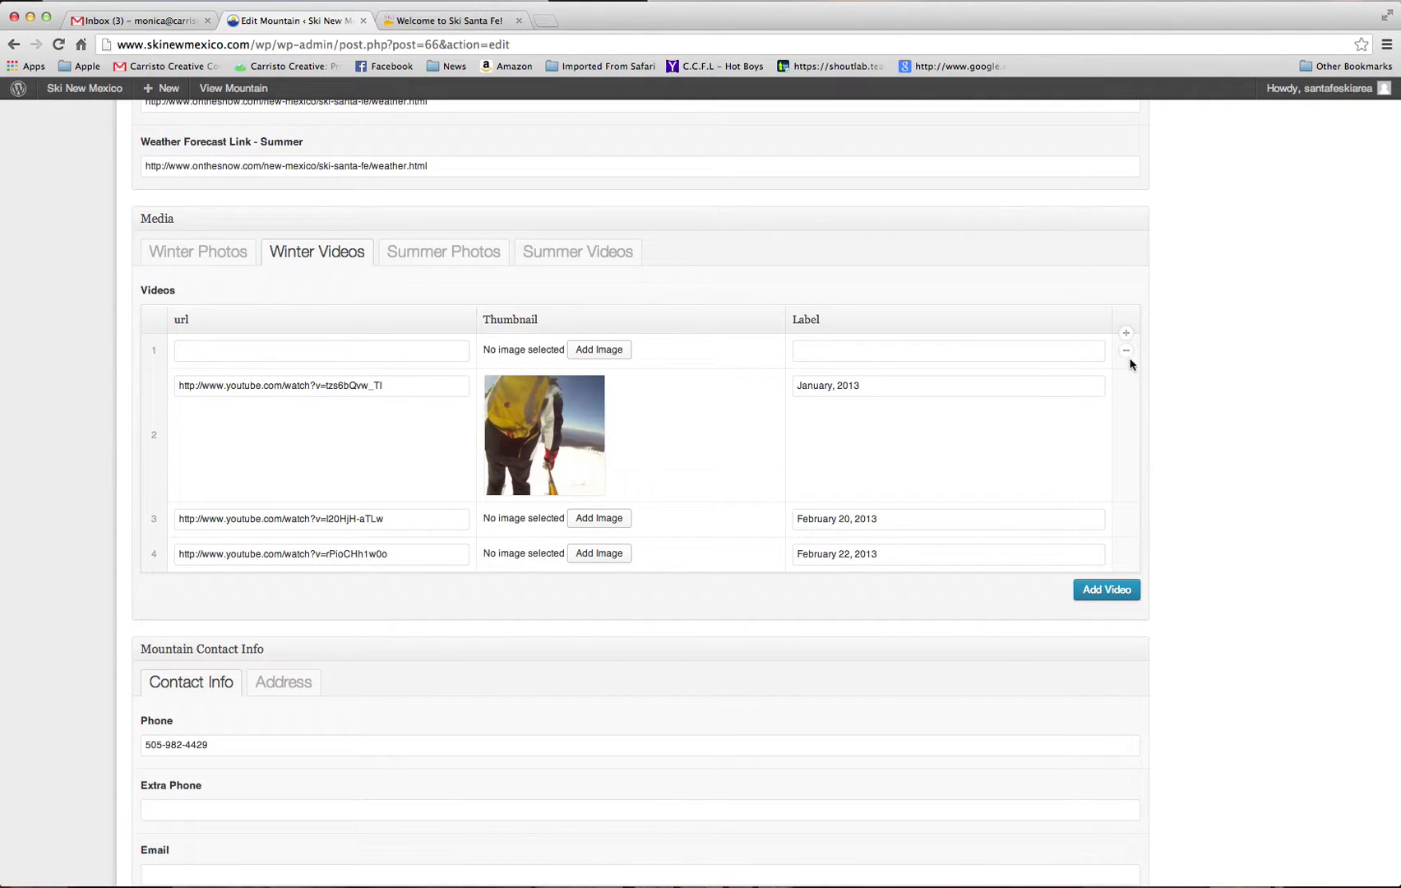
click(1126, 353)
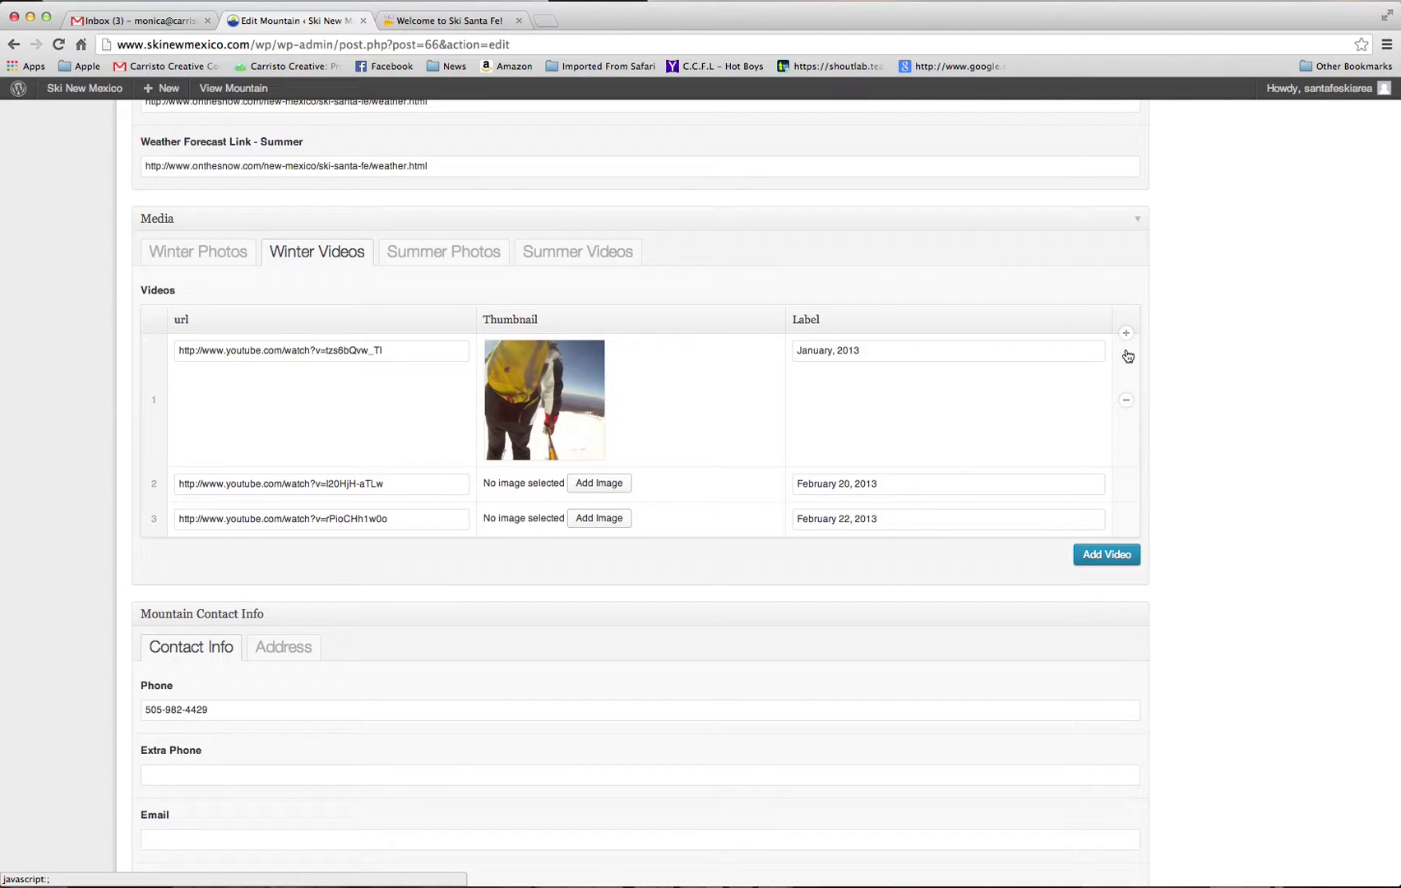
click(1108, 556)
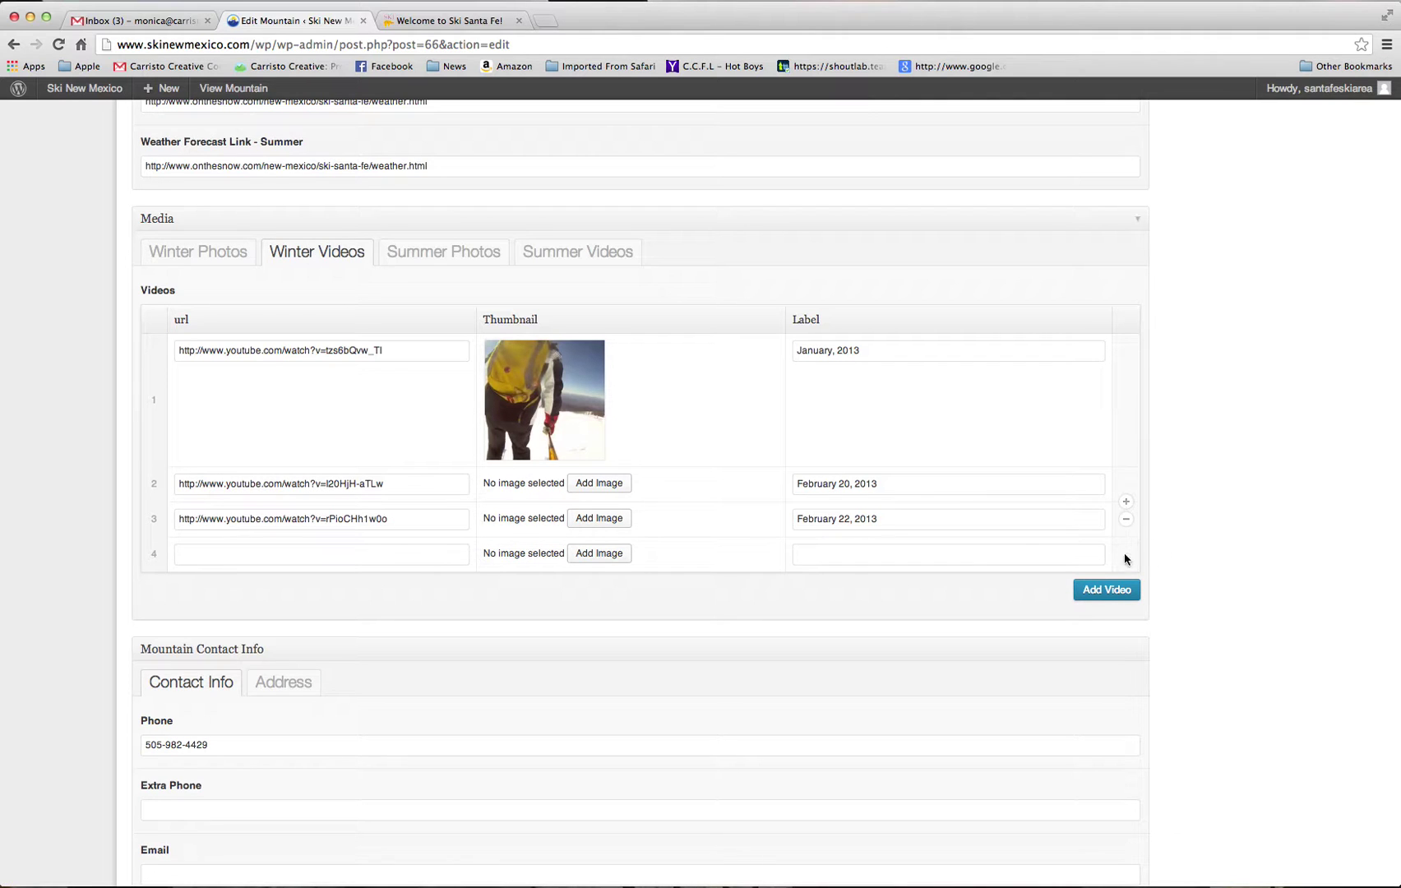
click(1126, 556)
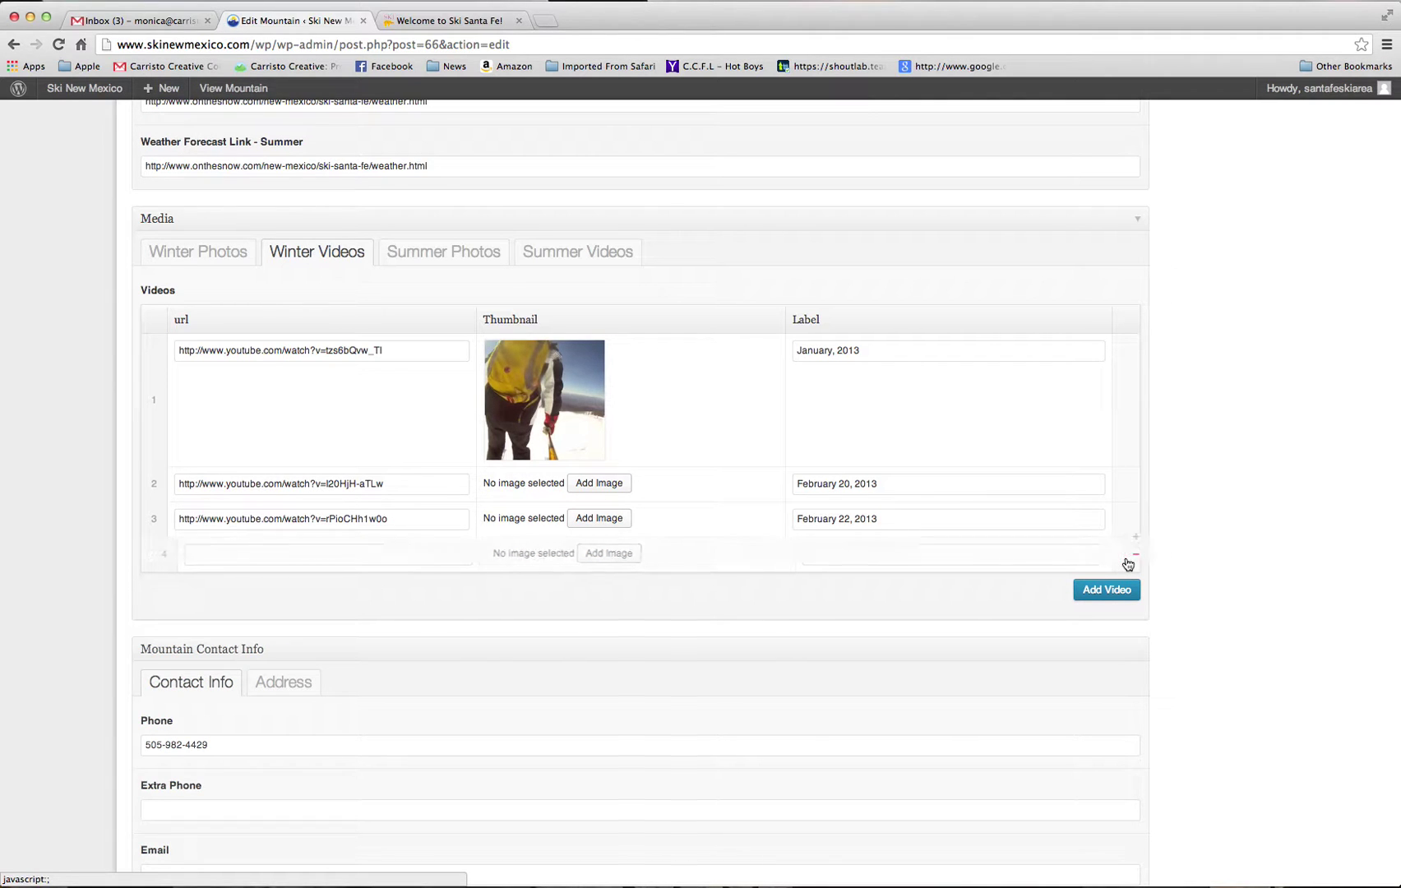
Add two empty Hours rows under Mountain Contact Info, and remove both again
scroll(1127, 561, down, 5)
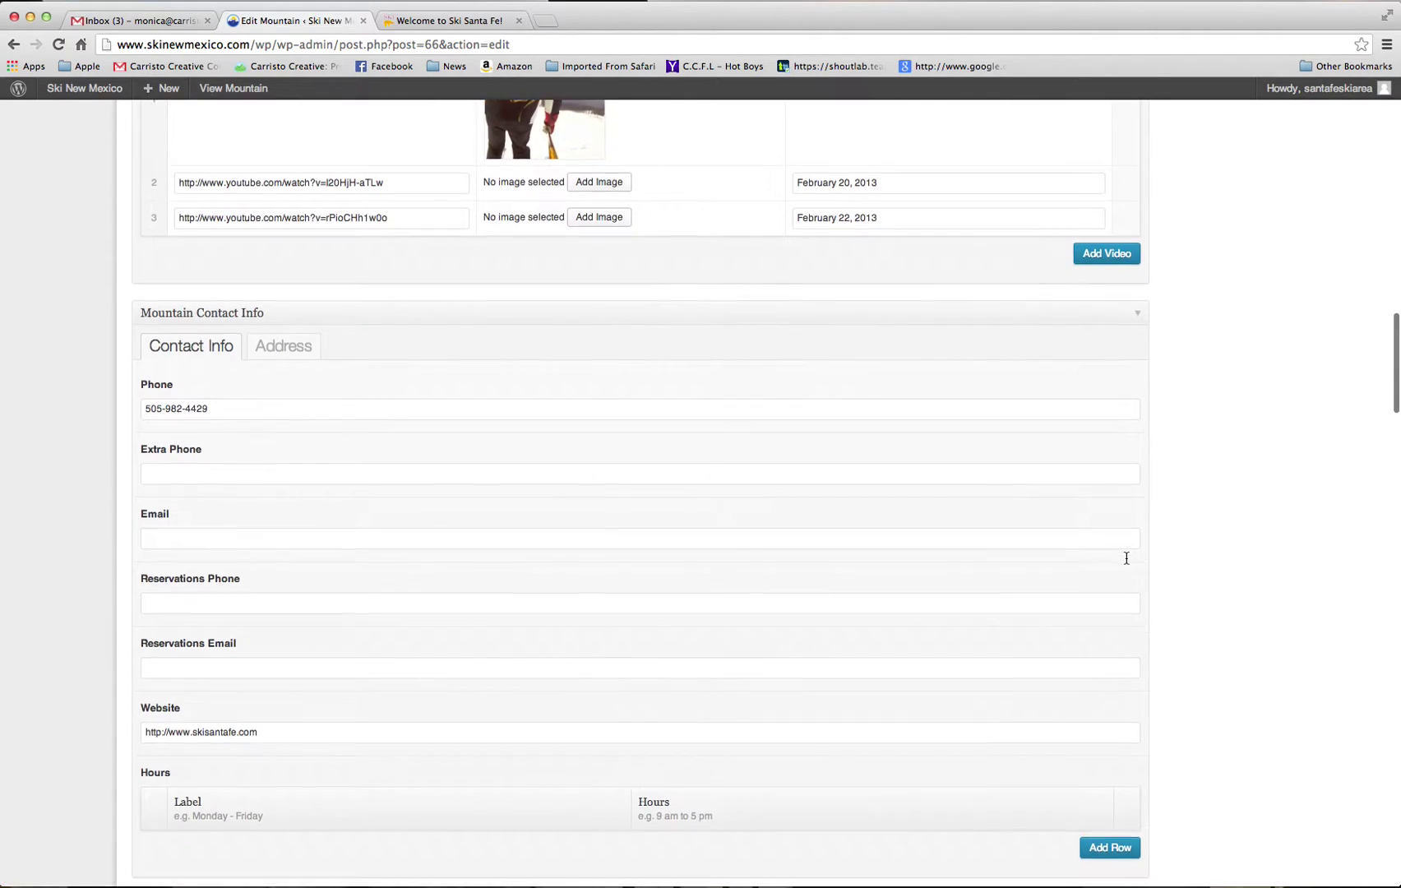
scroll(1126, 558, down, 3)
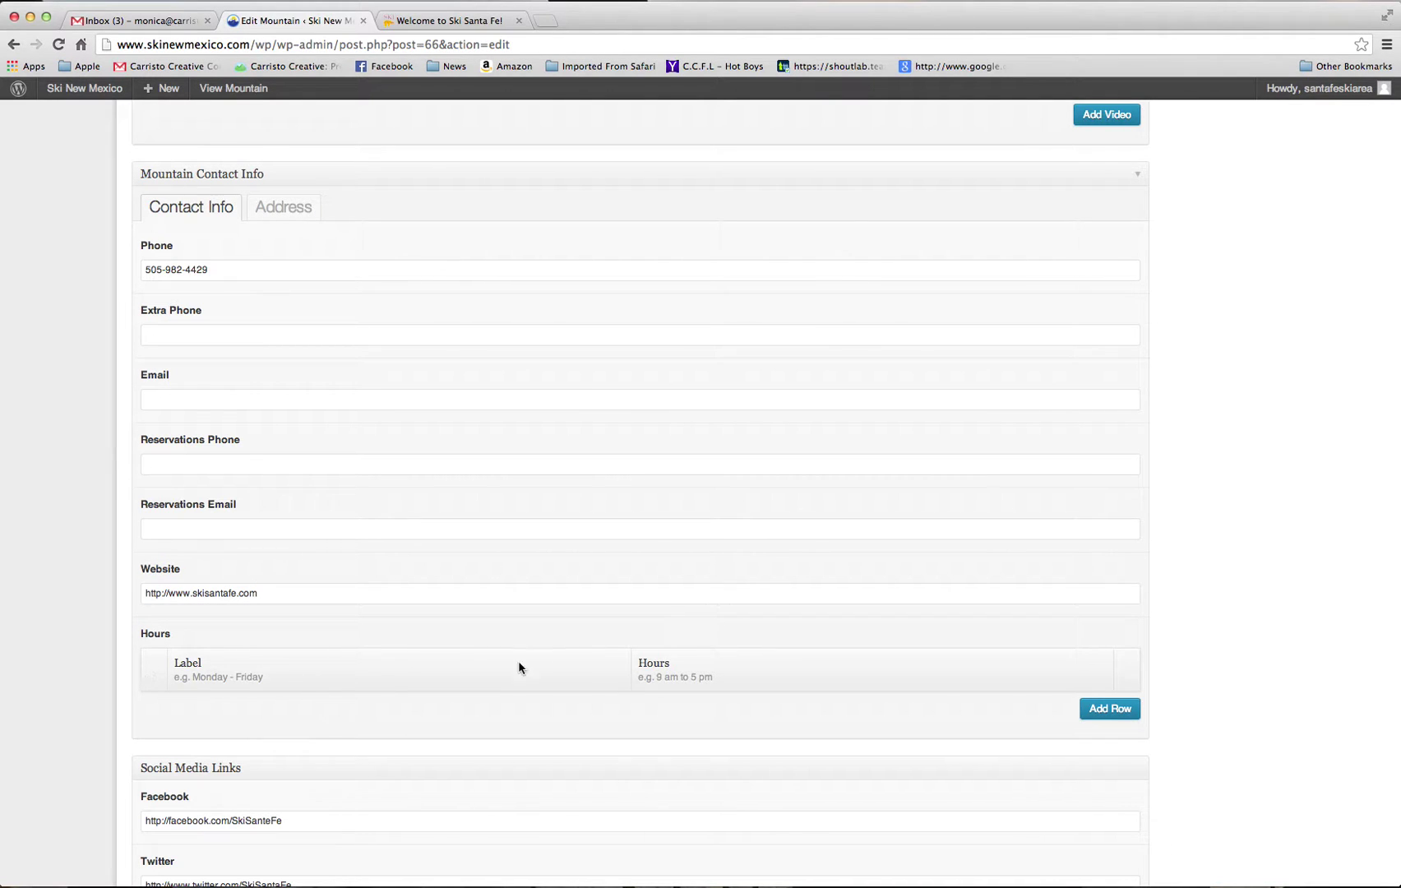
click(1118, 708)
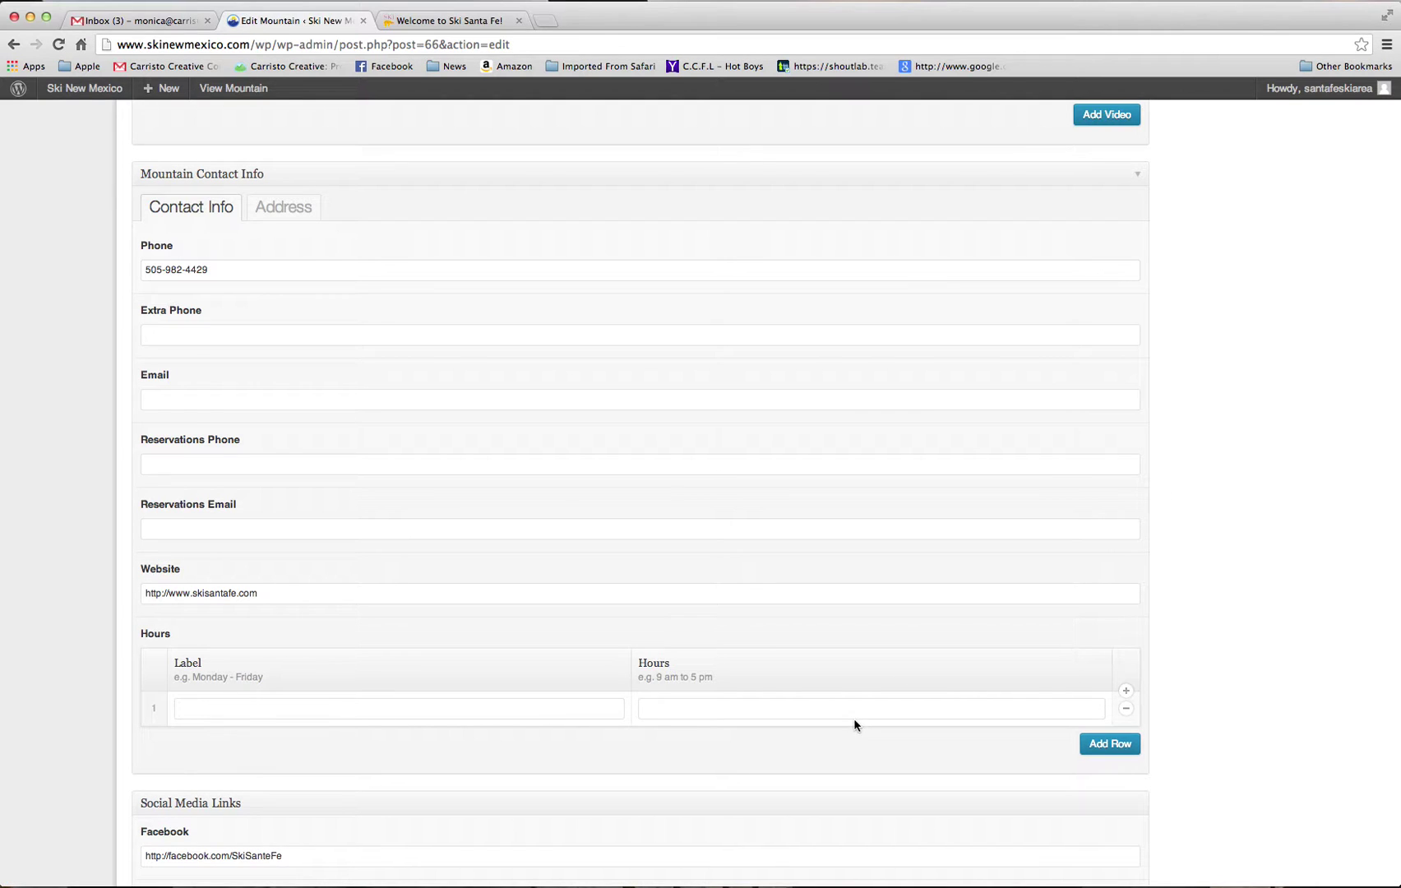
click(1115, 744)
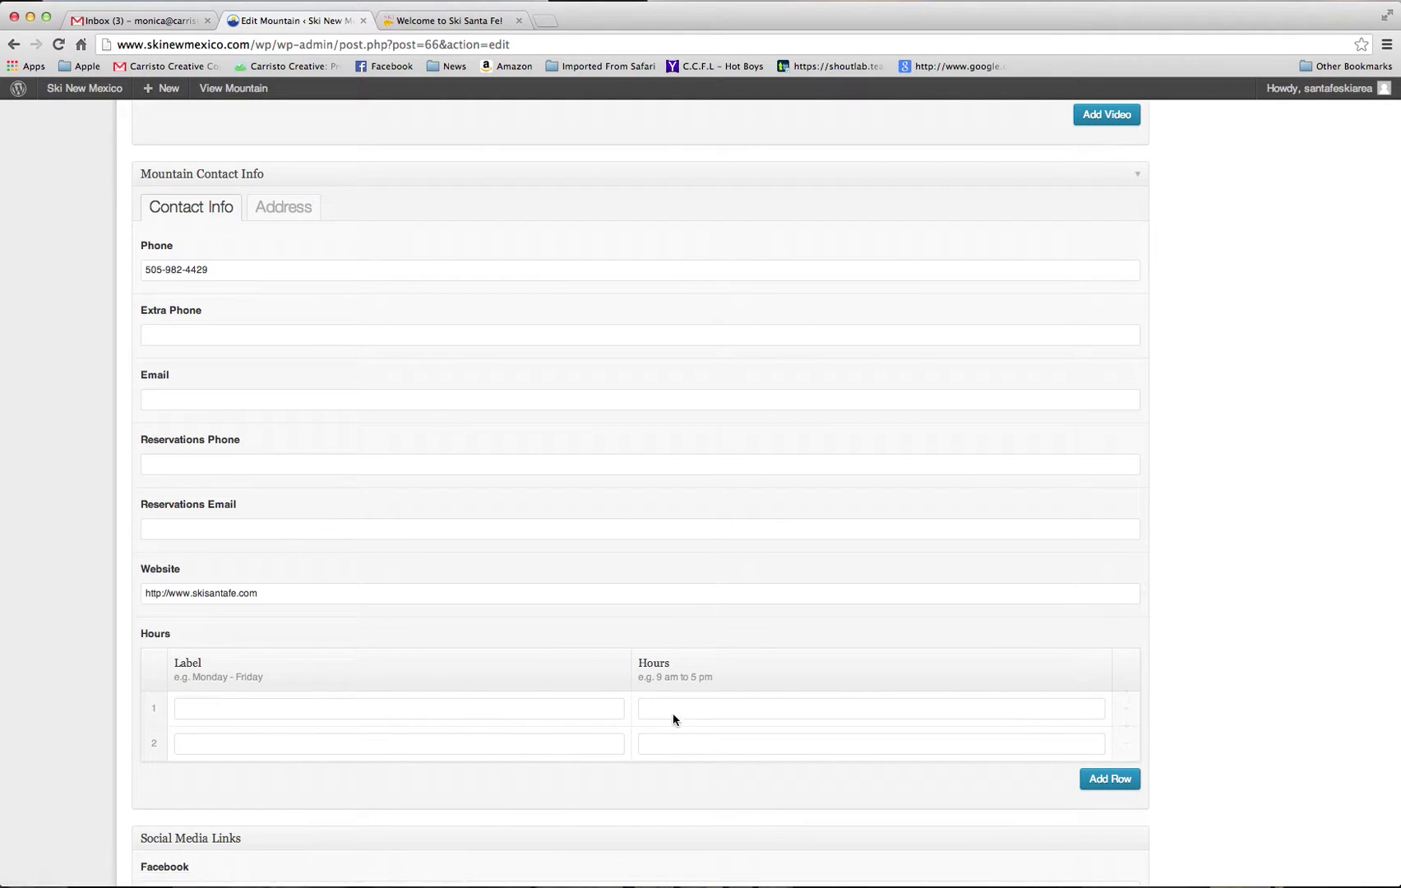
click(1125, 743)
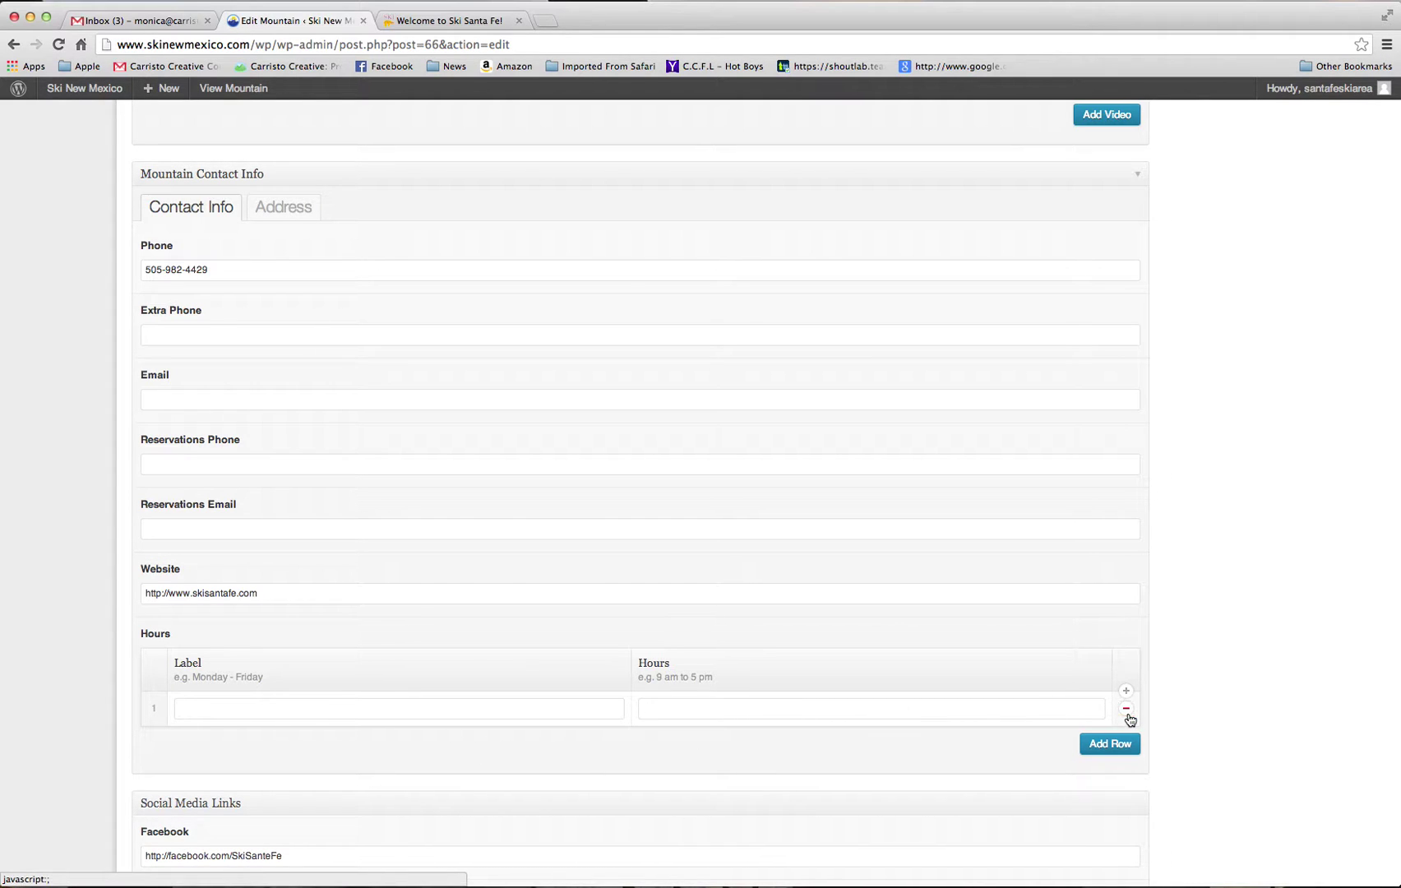
click(1126, 710)
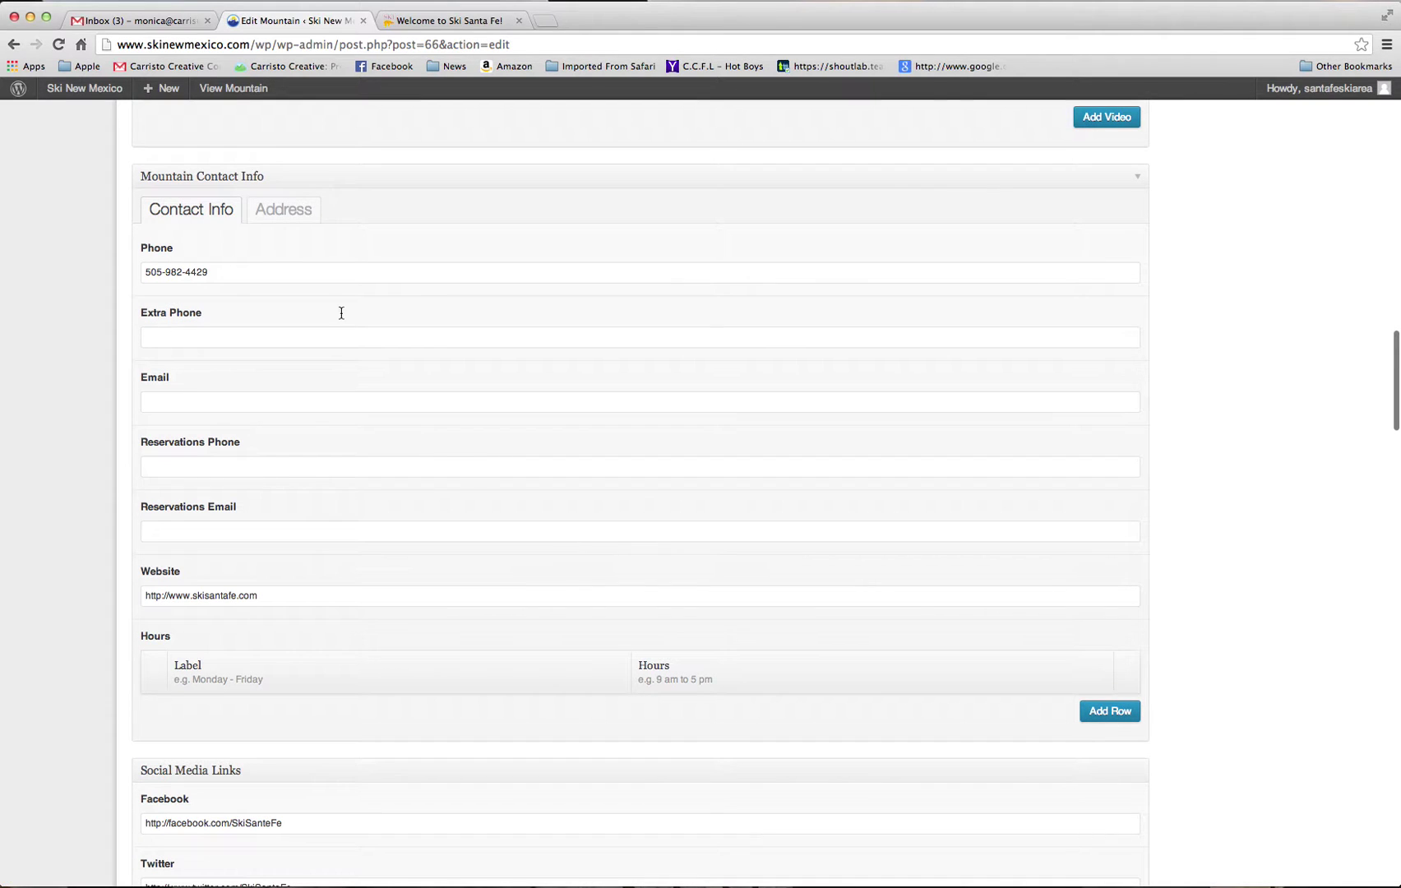
View the mountain's Address details under Mountain Contact Info
click(291, 216)
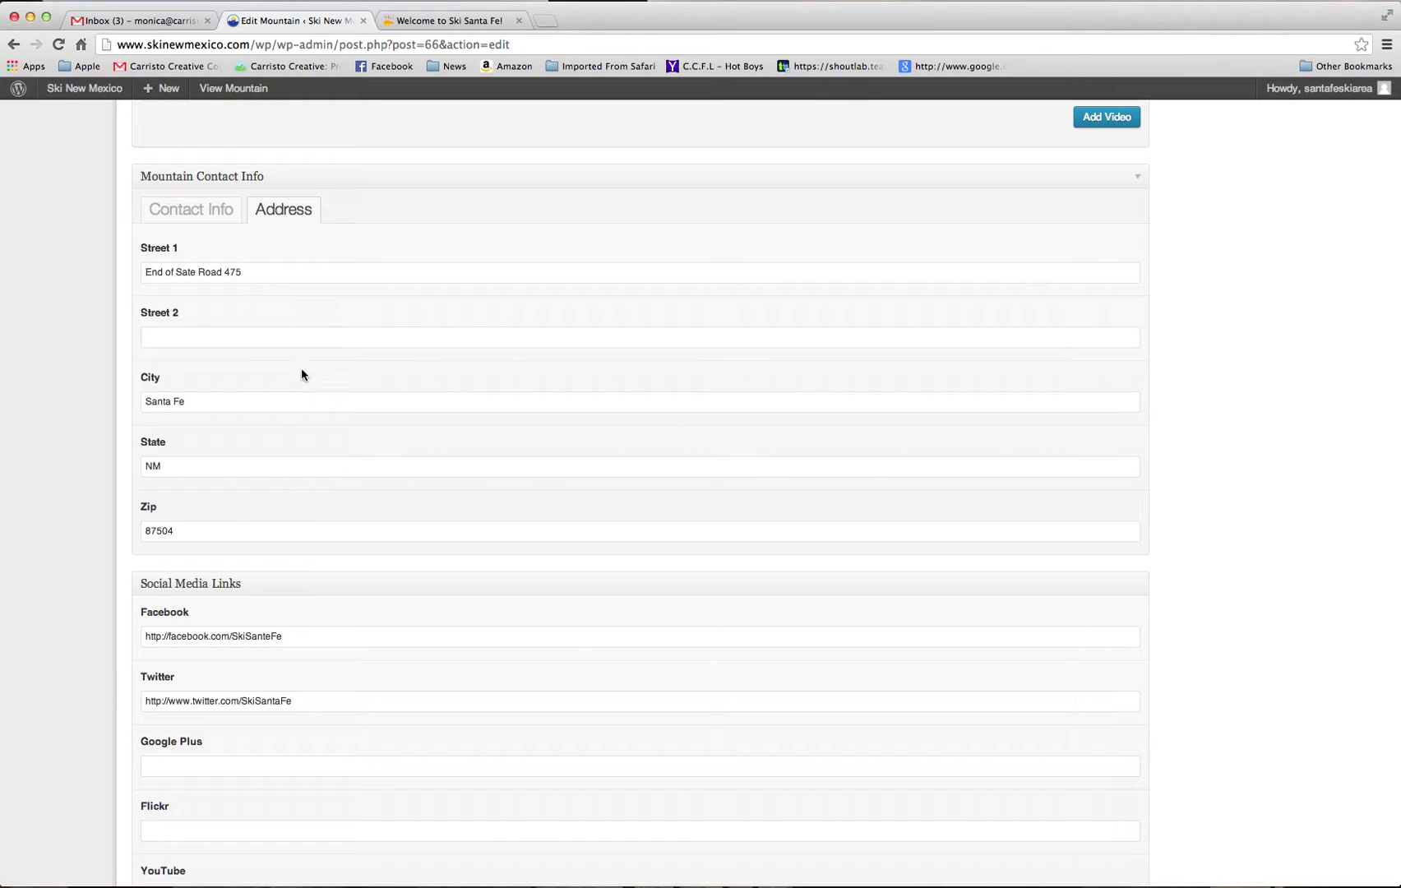
Look through the Social Media Links fields of the mountain page
scroll(342, 424, down, 1)
scroll(342, 424, down, 5)
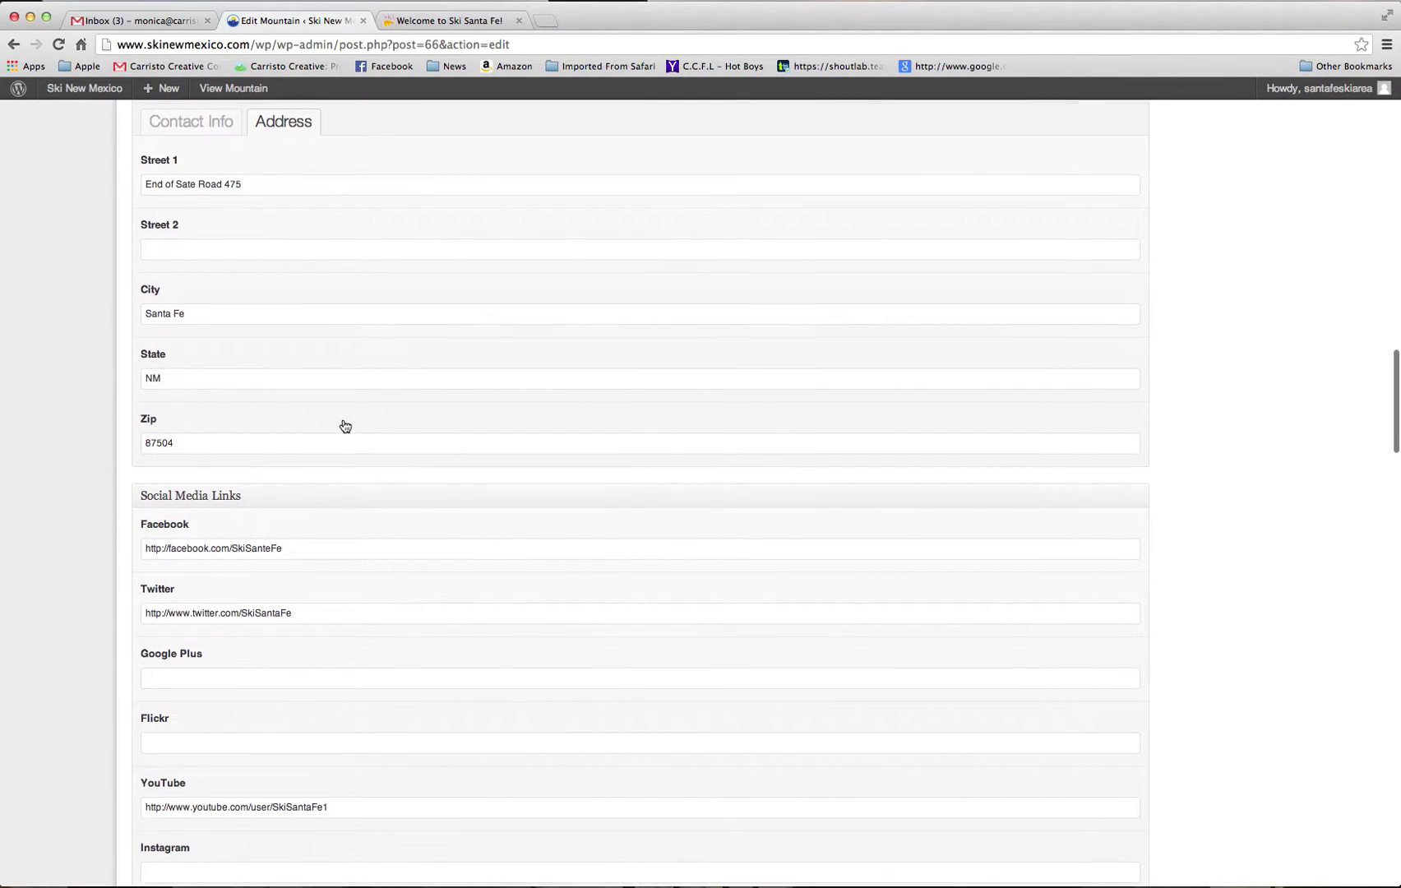
scroll(344, 424, down, 3)
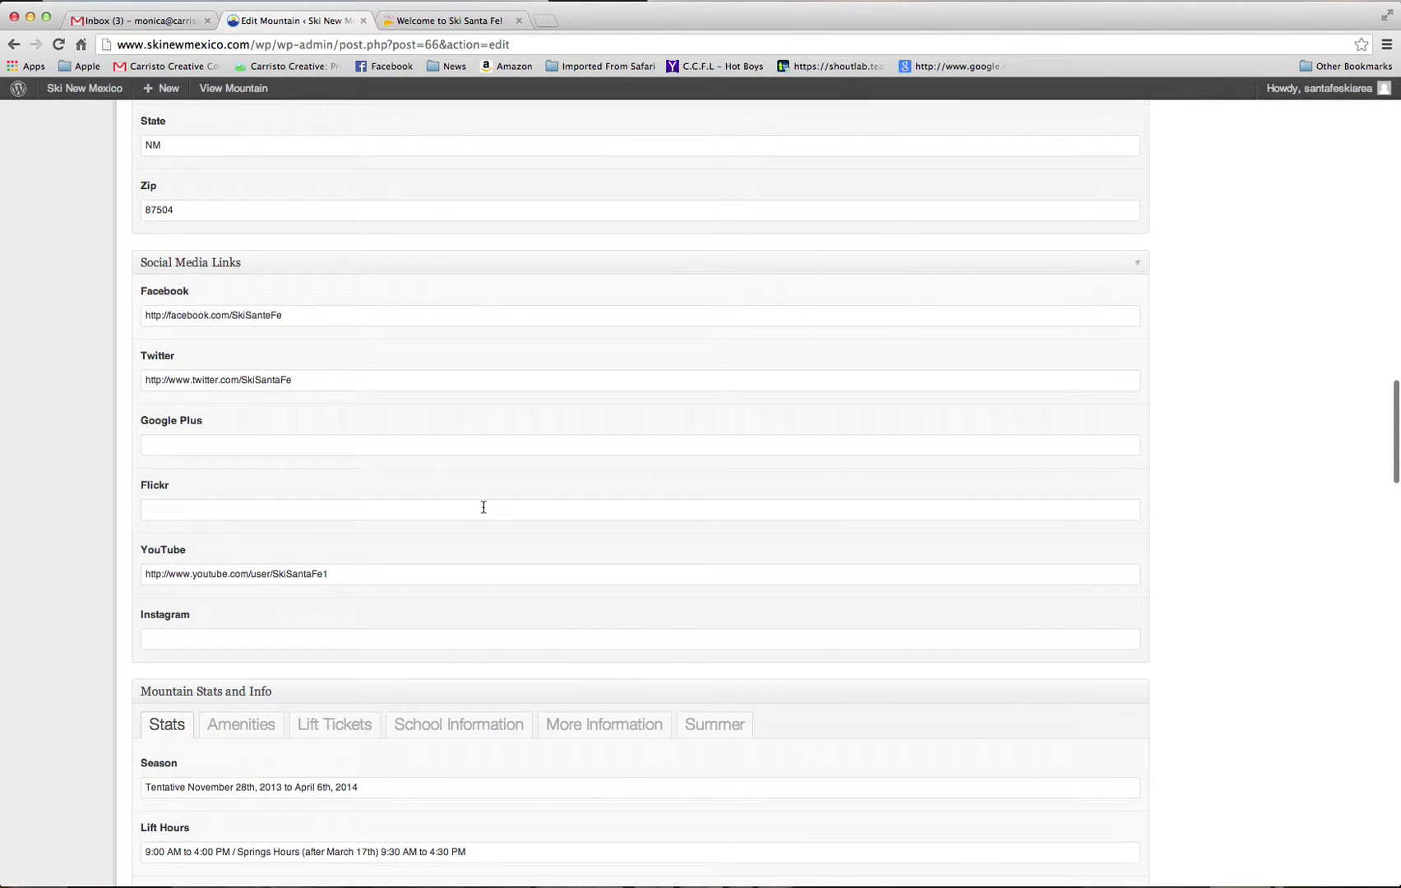
scroll(483, 507, down, 6)
scroll(483, 511, down, 6)
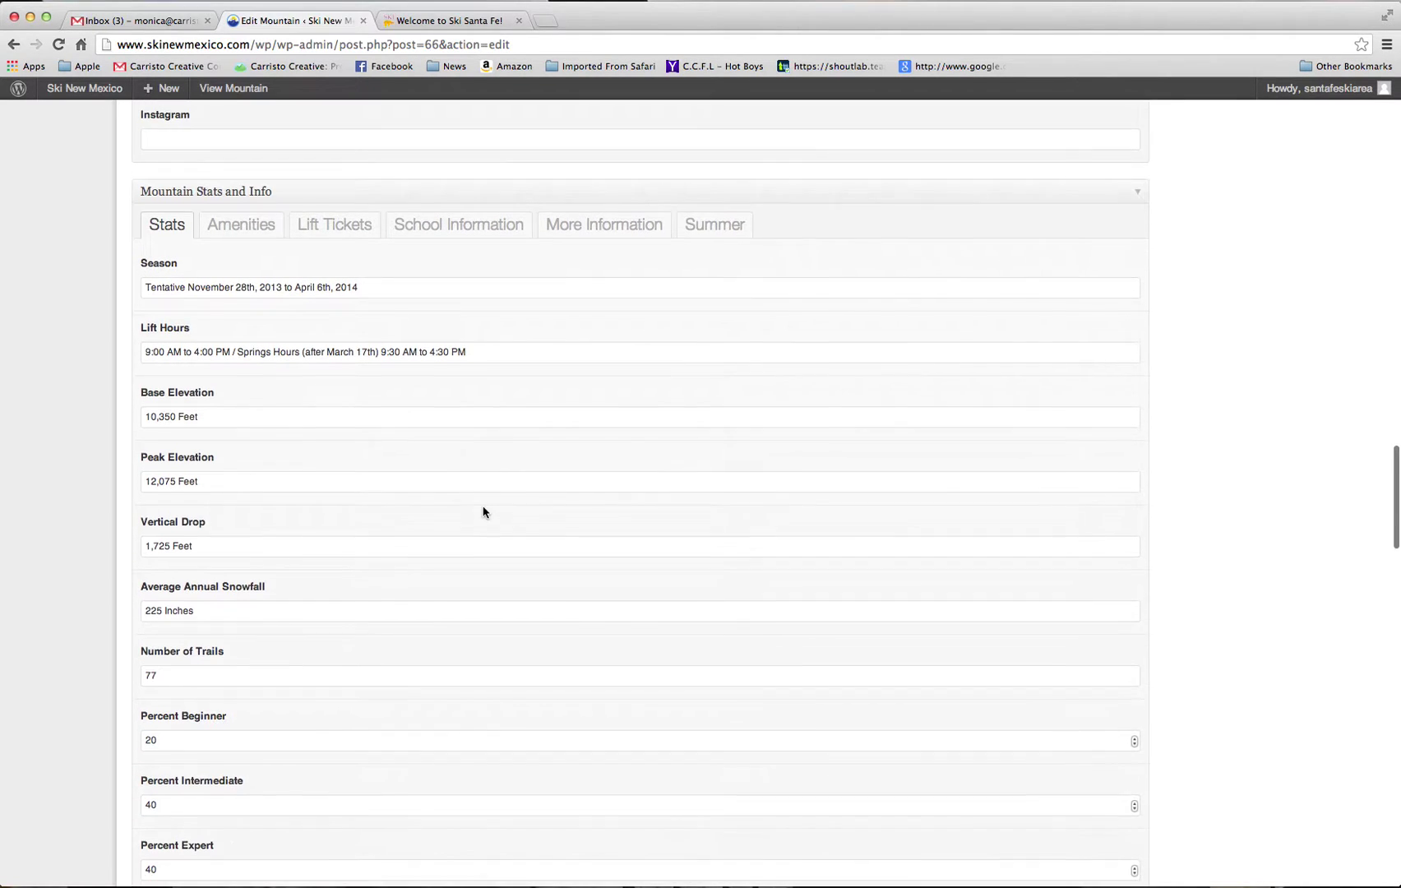
Go through the mountain's Stats fields, add an empty Extra Stats row and remove it again
scroll(265, 562, down, 1)
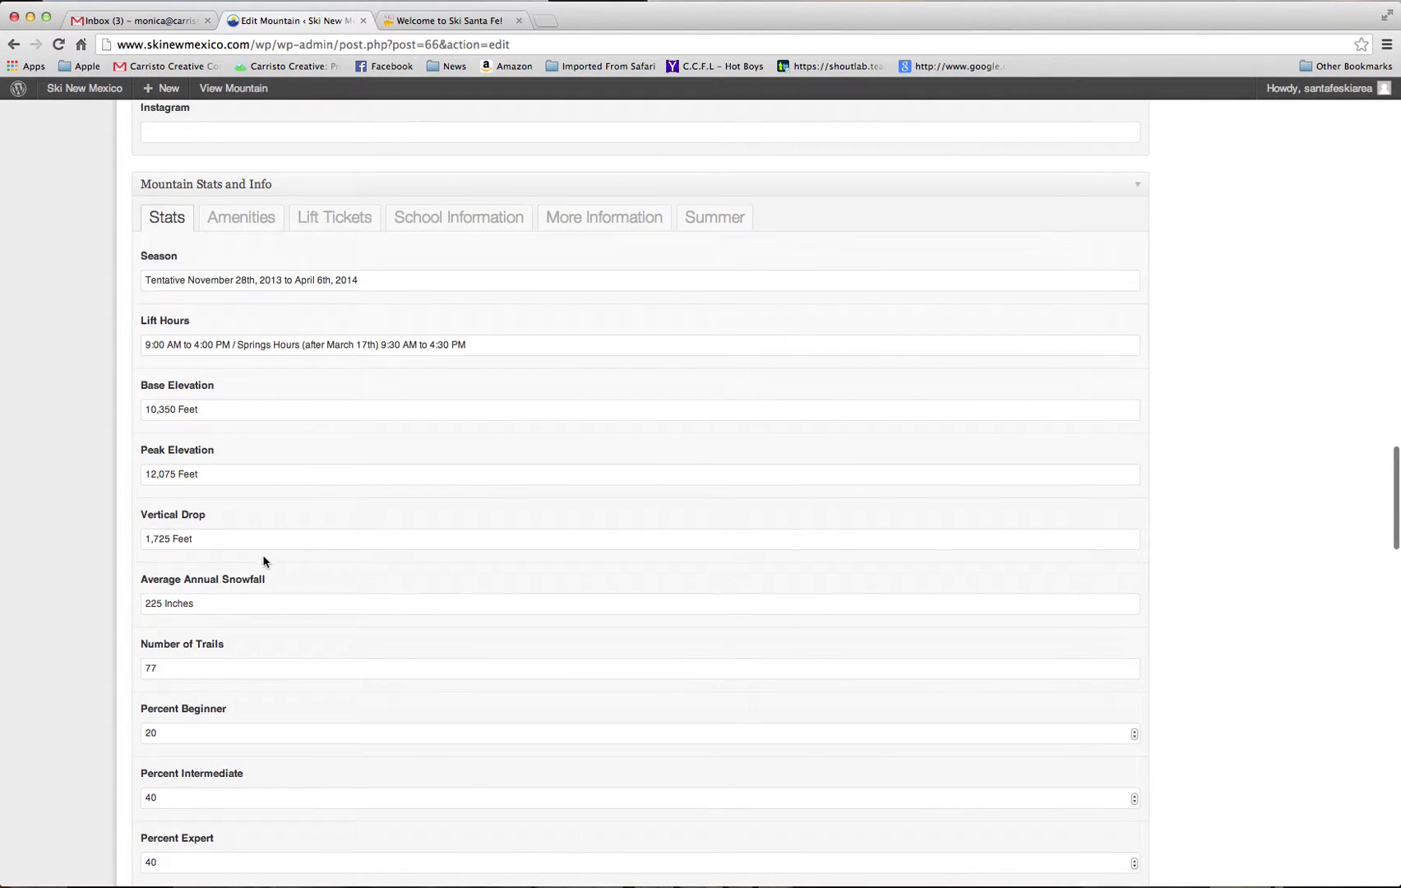
scroll(263, 561, down, 6)
scroll(263, 561, down, 4)
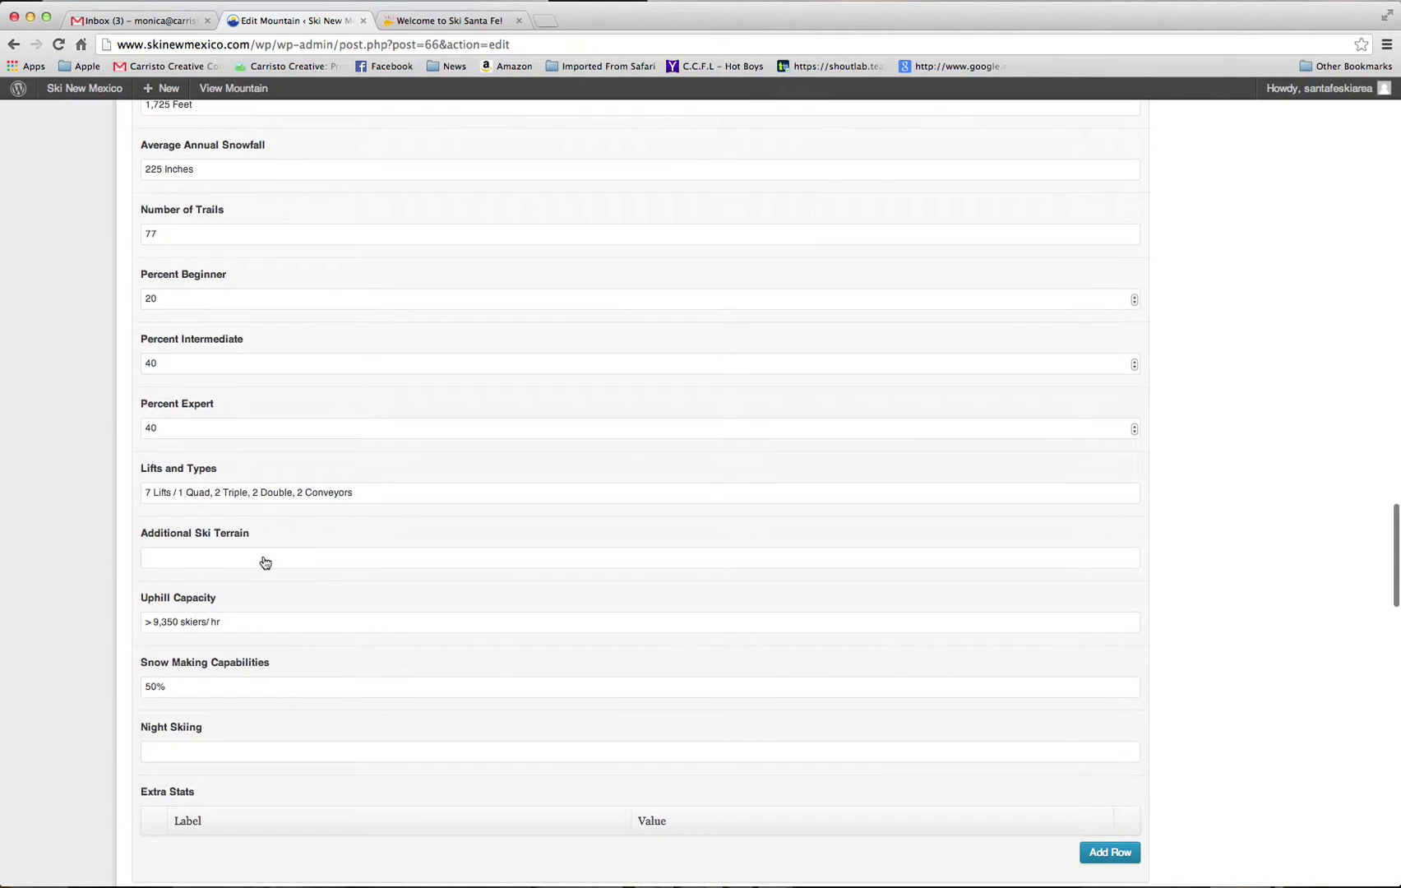
scroll(265, 561, down, 1)
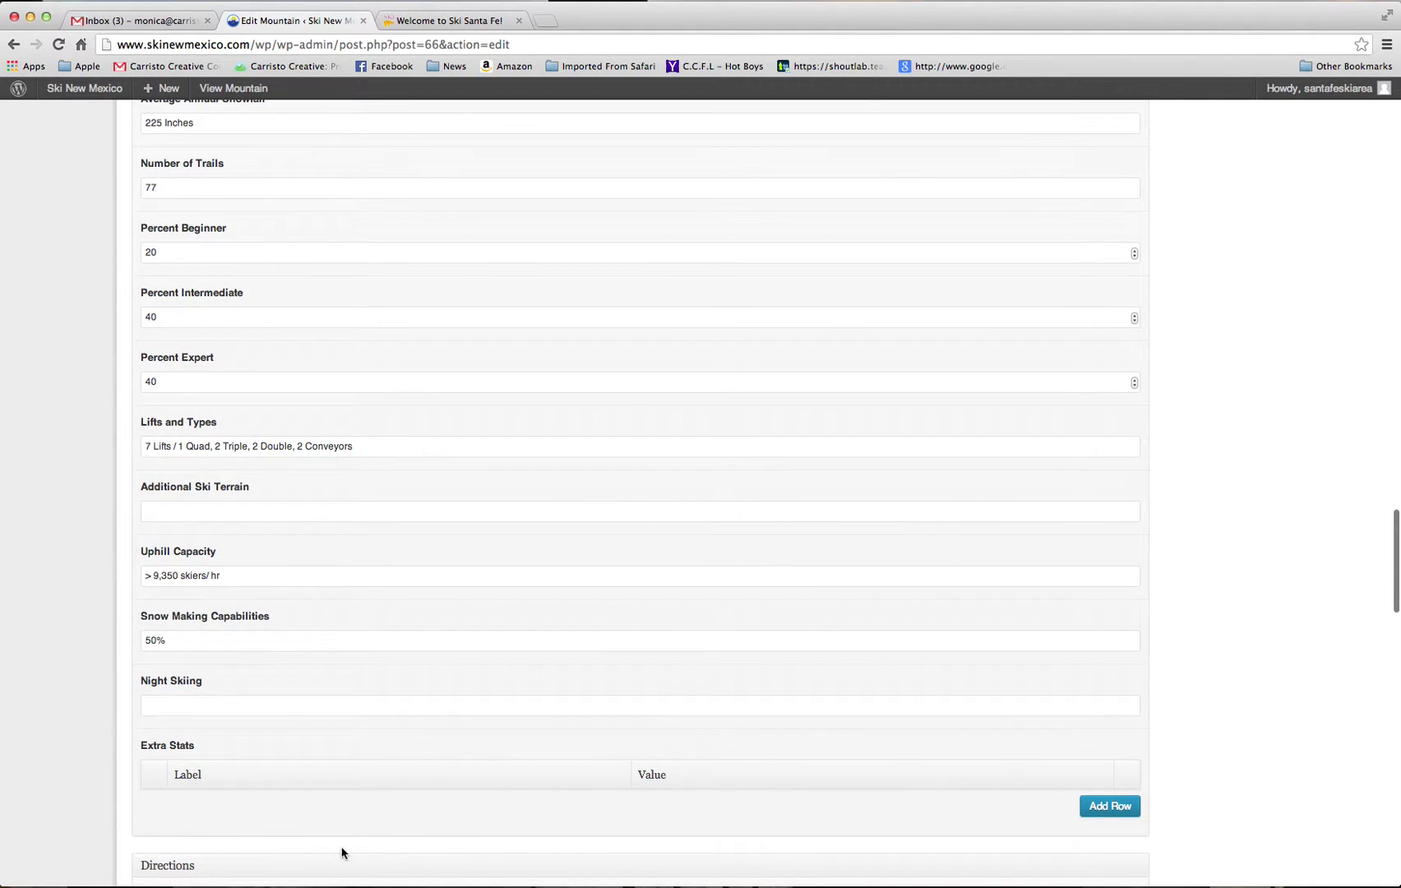
click(1117, 809)
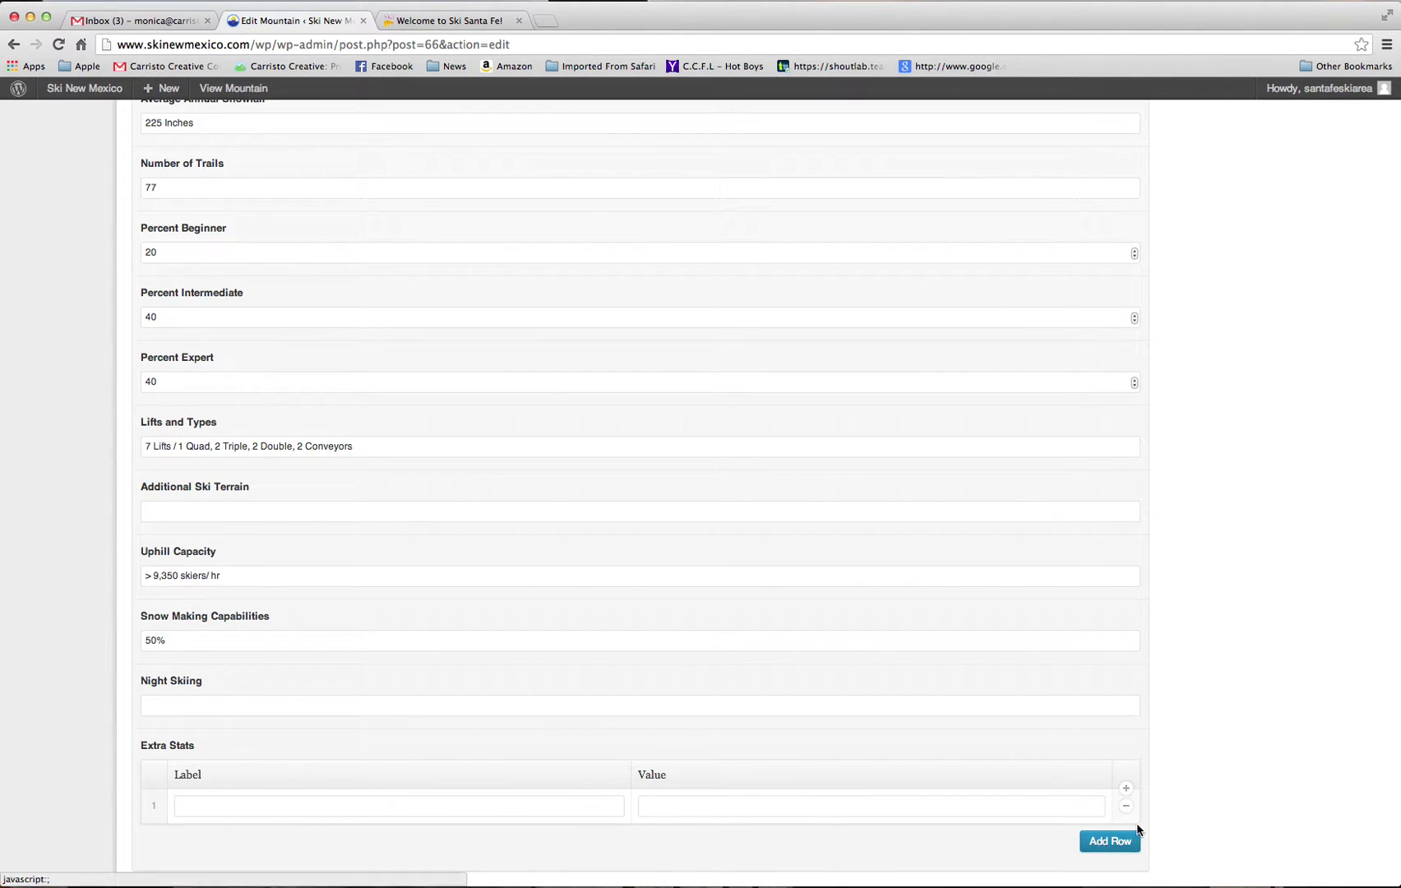
click(1128, 805)
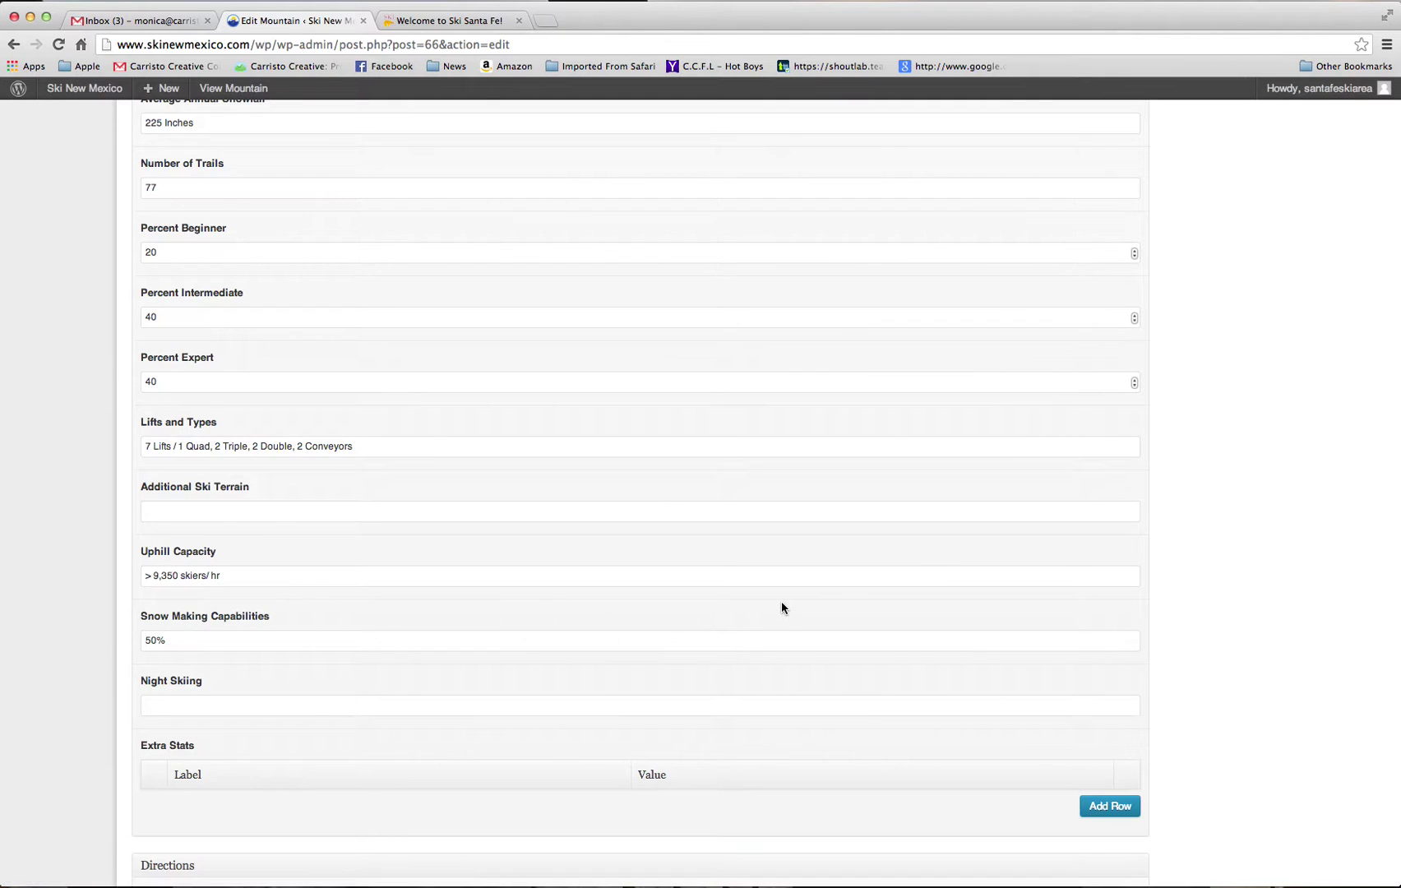
View the Amenities, Lift Tickets and School Information sections under Mountain Stats and Info
scroll(782, 604, up, 5)
scroll(781, 602, up, 5)
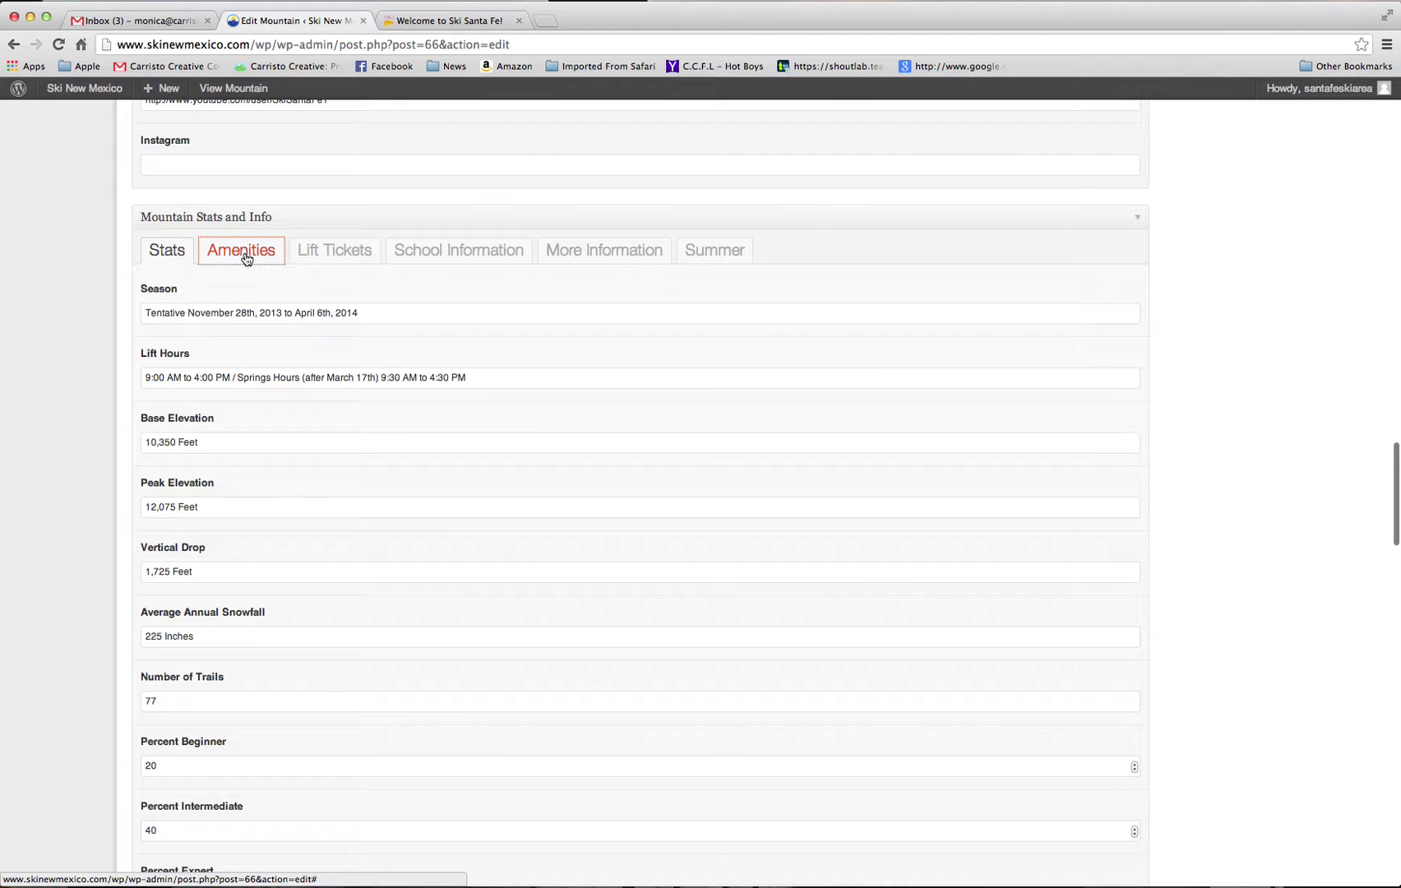
click(246, 259)
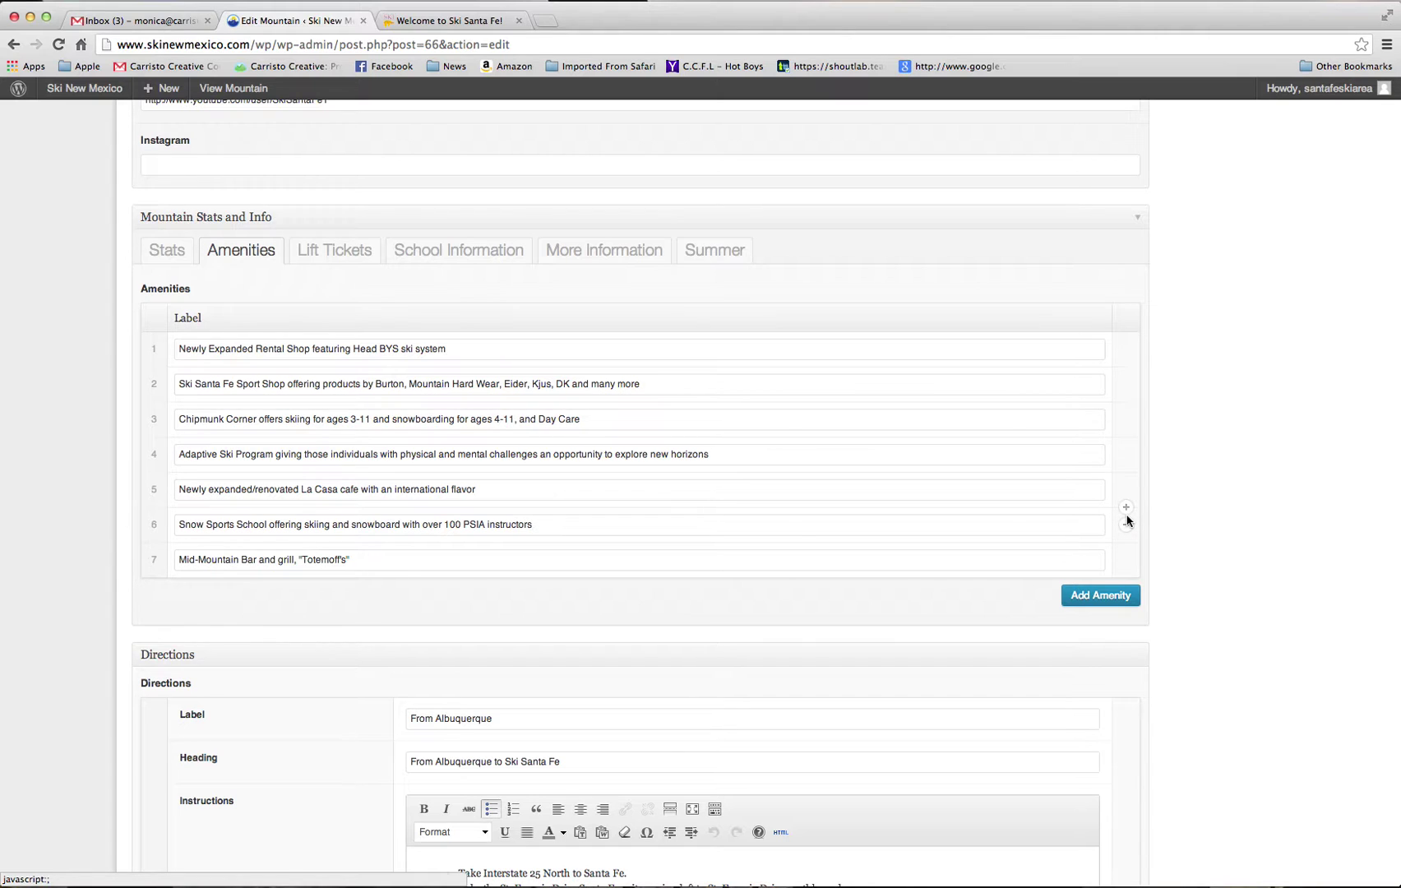
click(344, 256)
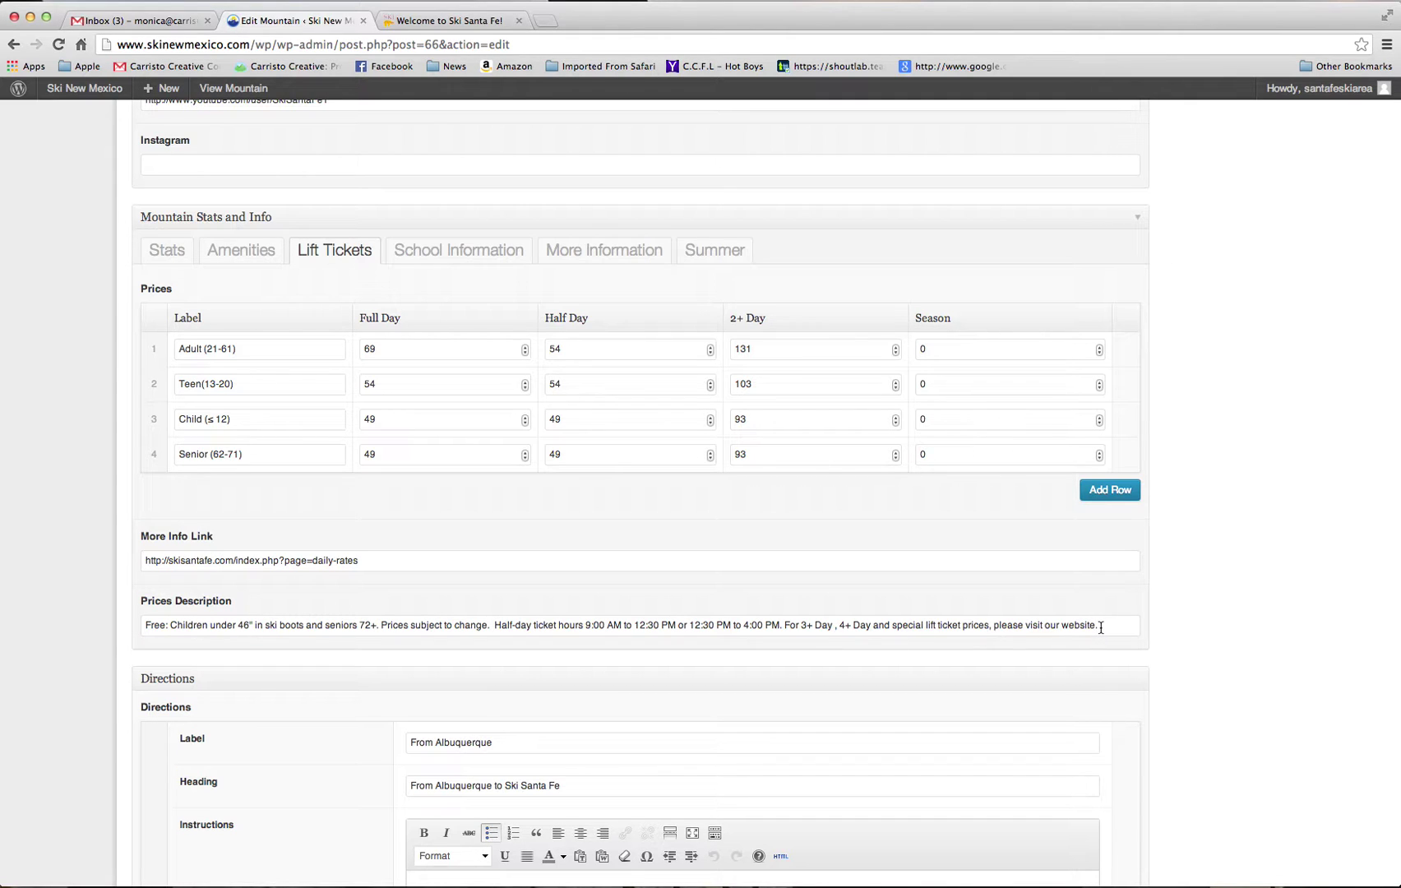
click(456, 251)
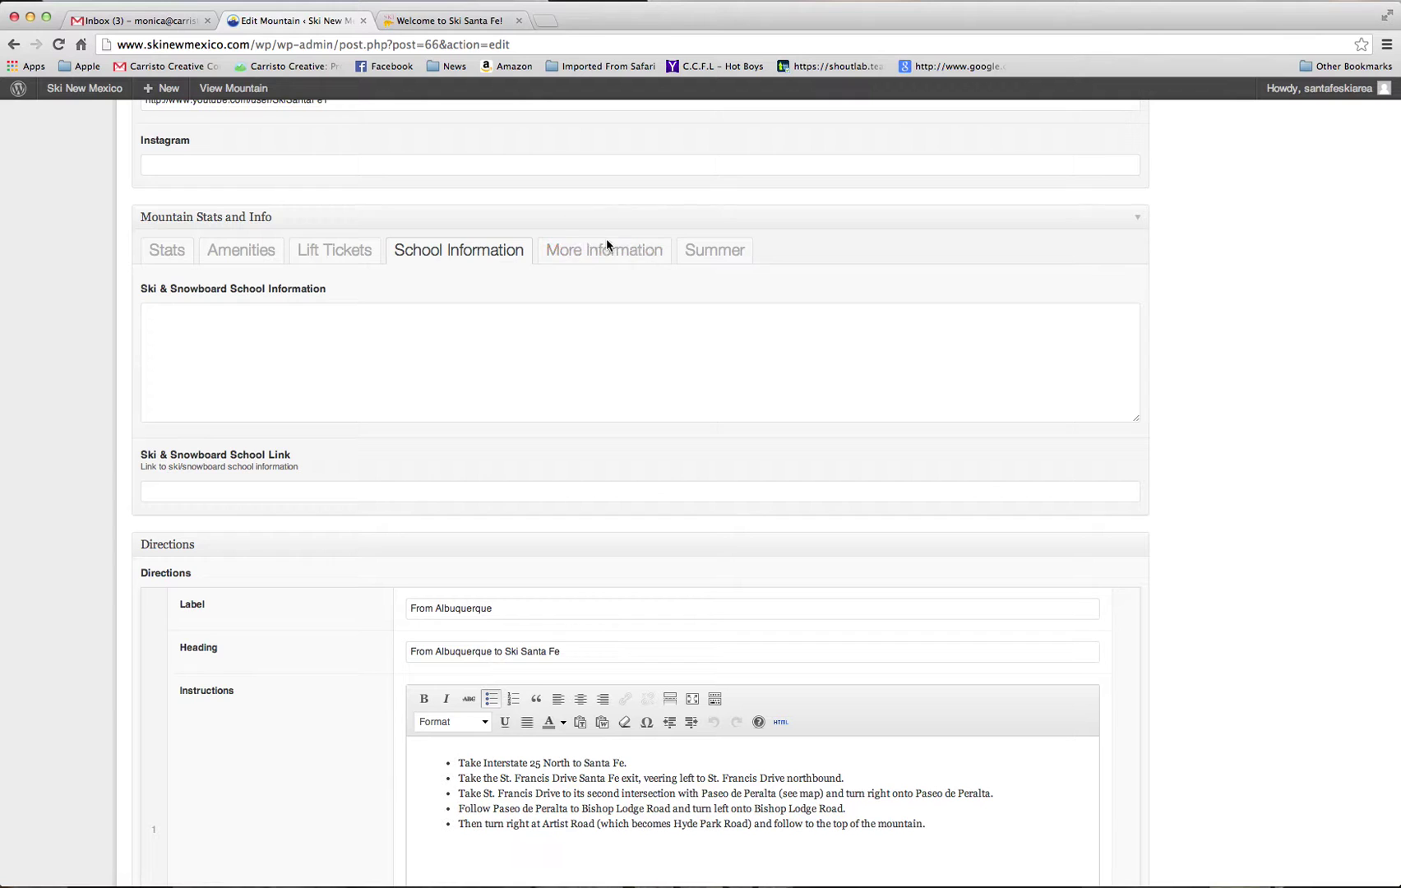
Show the More Information section of Mountain Stats and Info and enlarge its text box in height
click(564, 252)
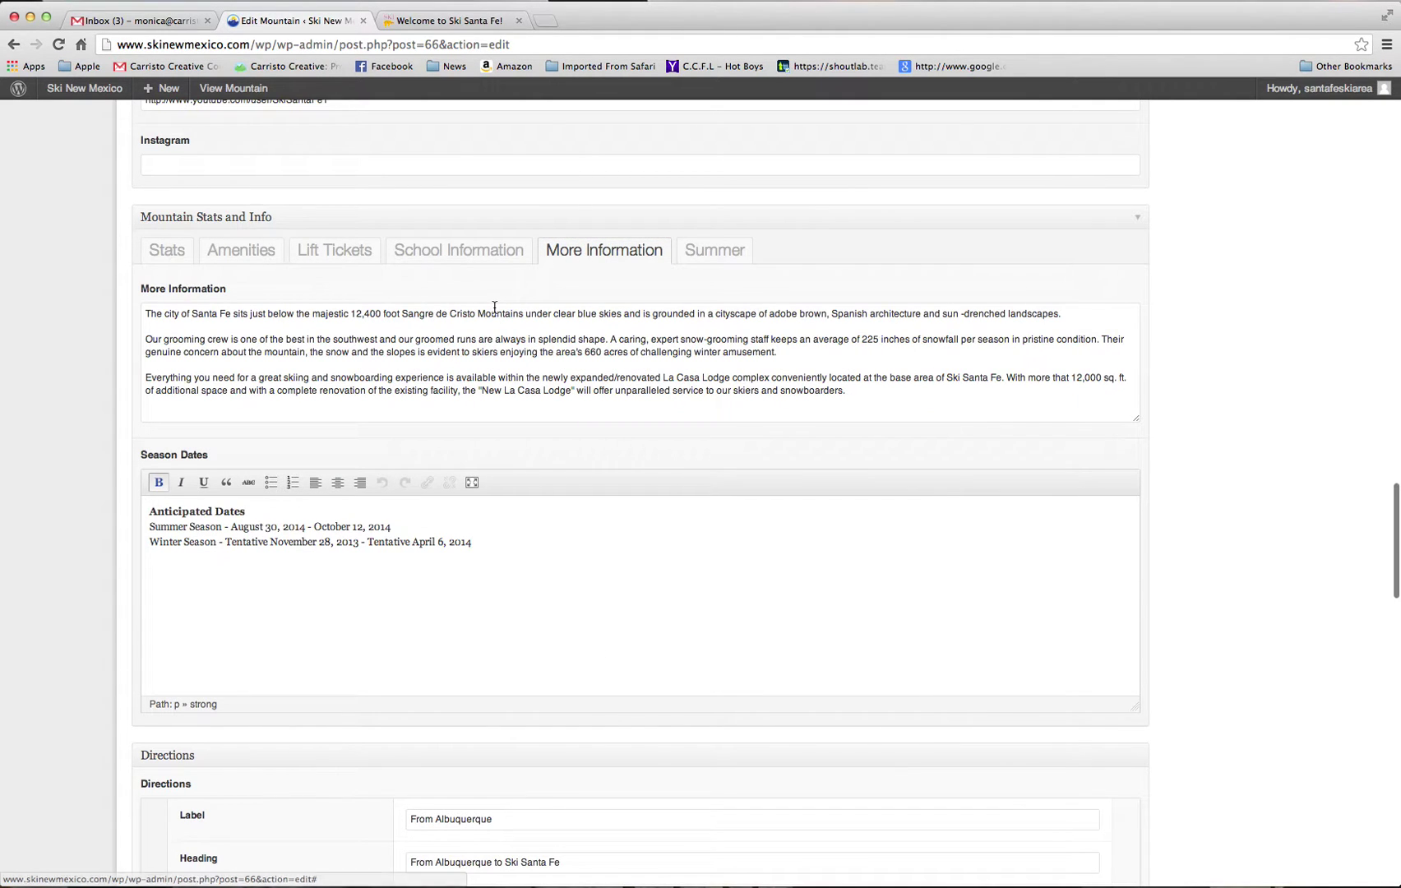
scroll(494, 308, down, 1)
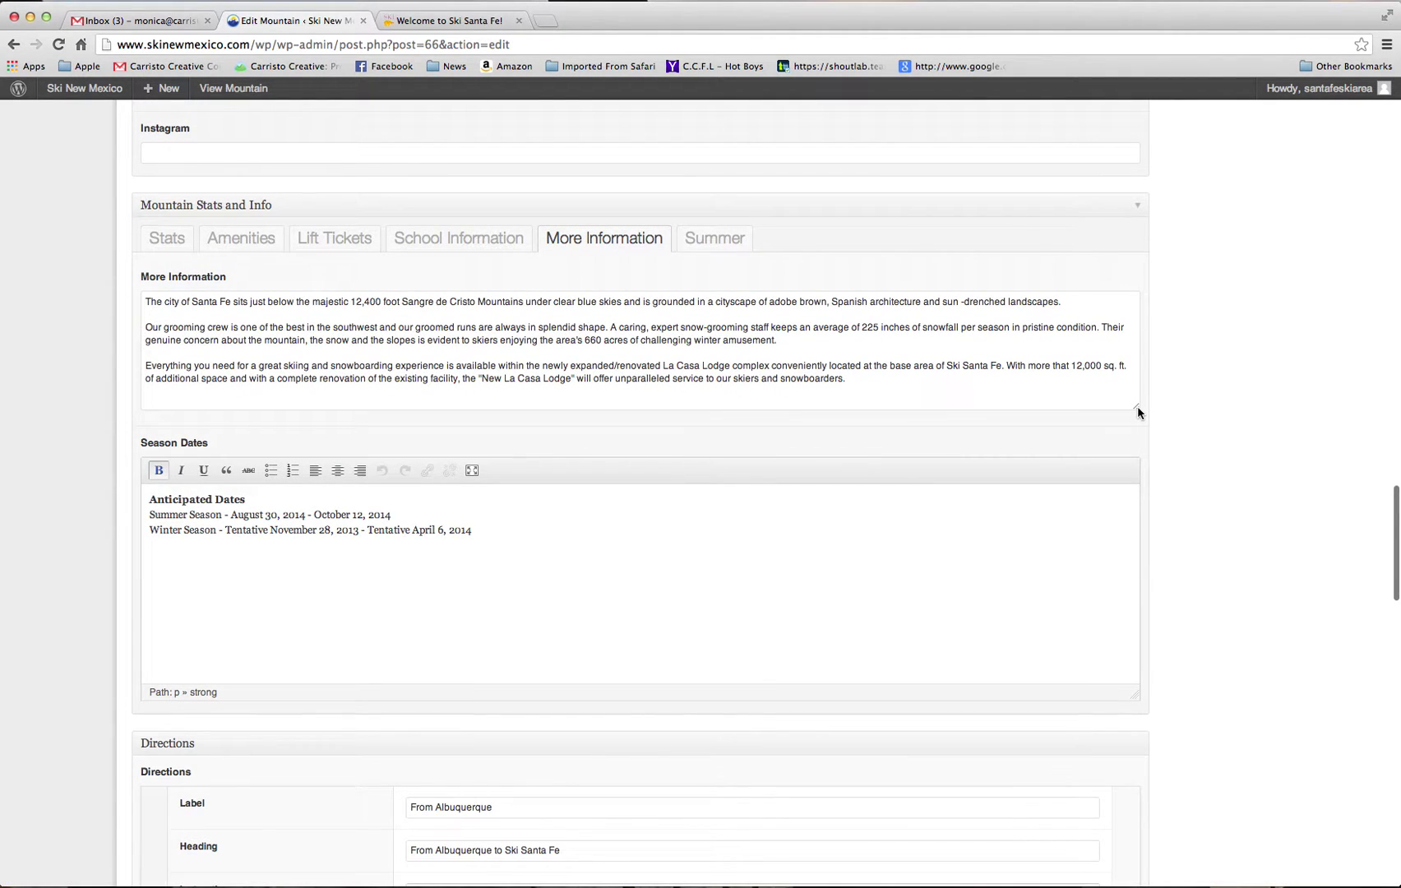
drag(1128, 409, 1101, 588)
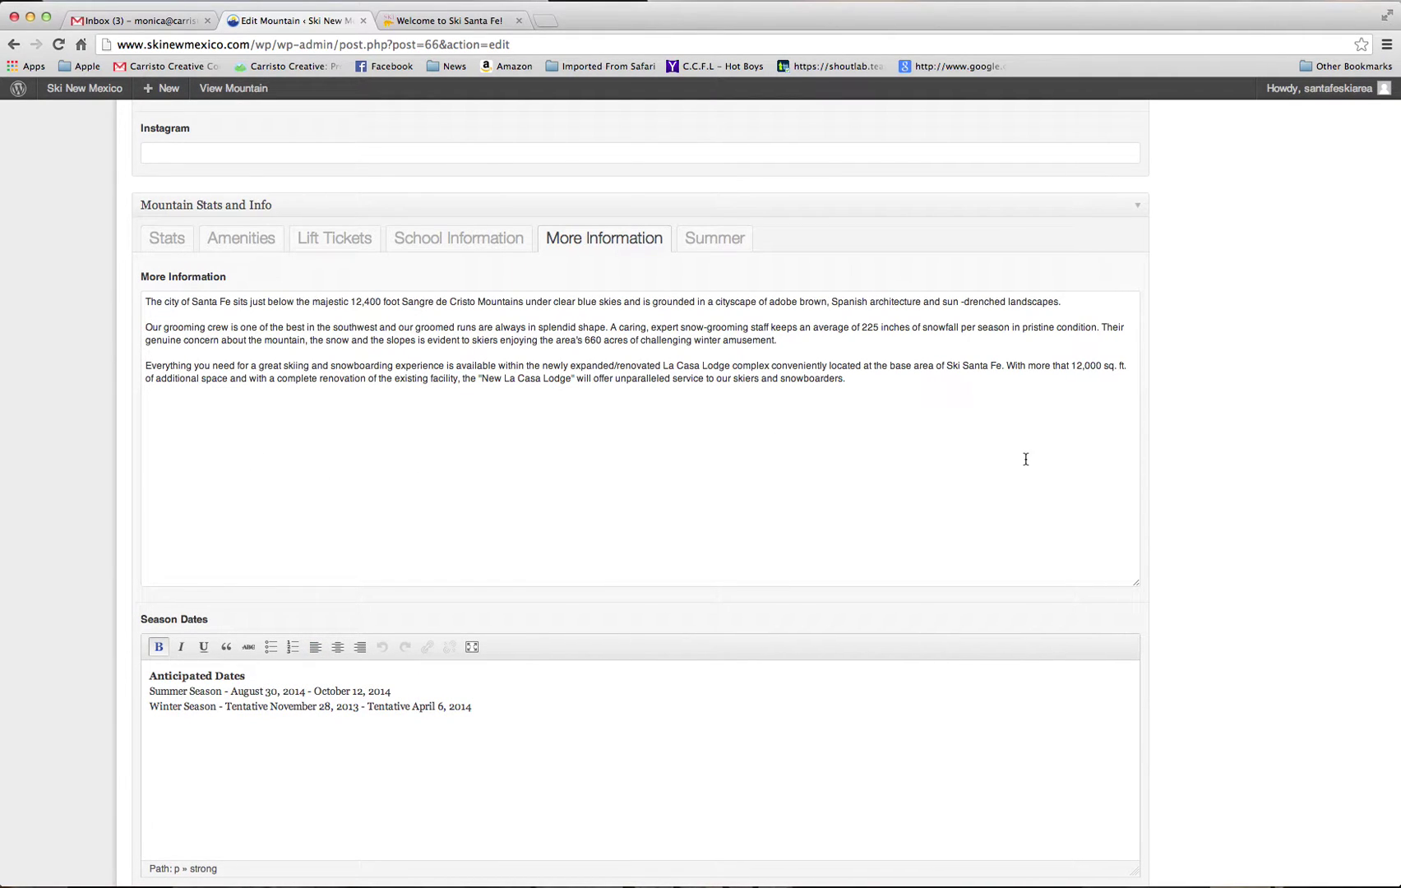
Show the Summer section of Mountain Stats and Info, add an empty amenity row and remove it again
click(728, 240)
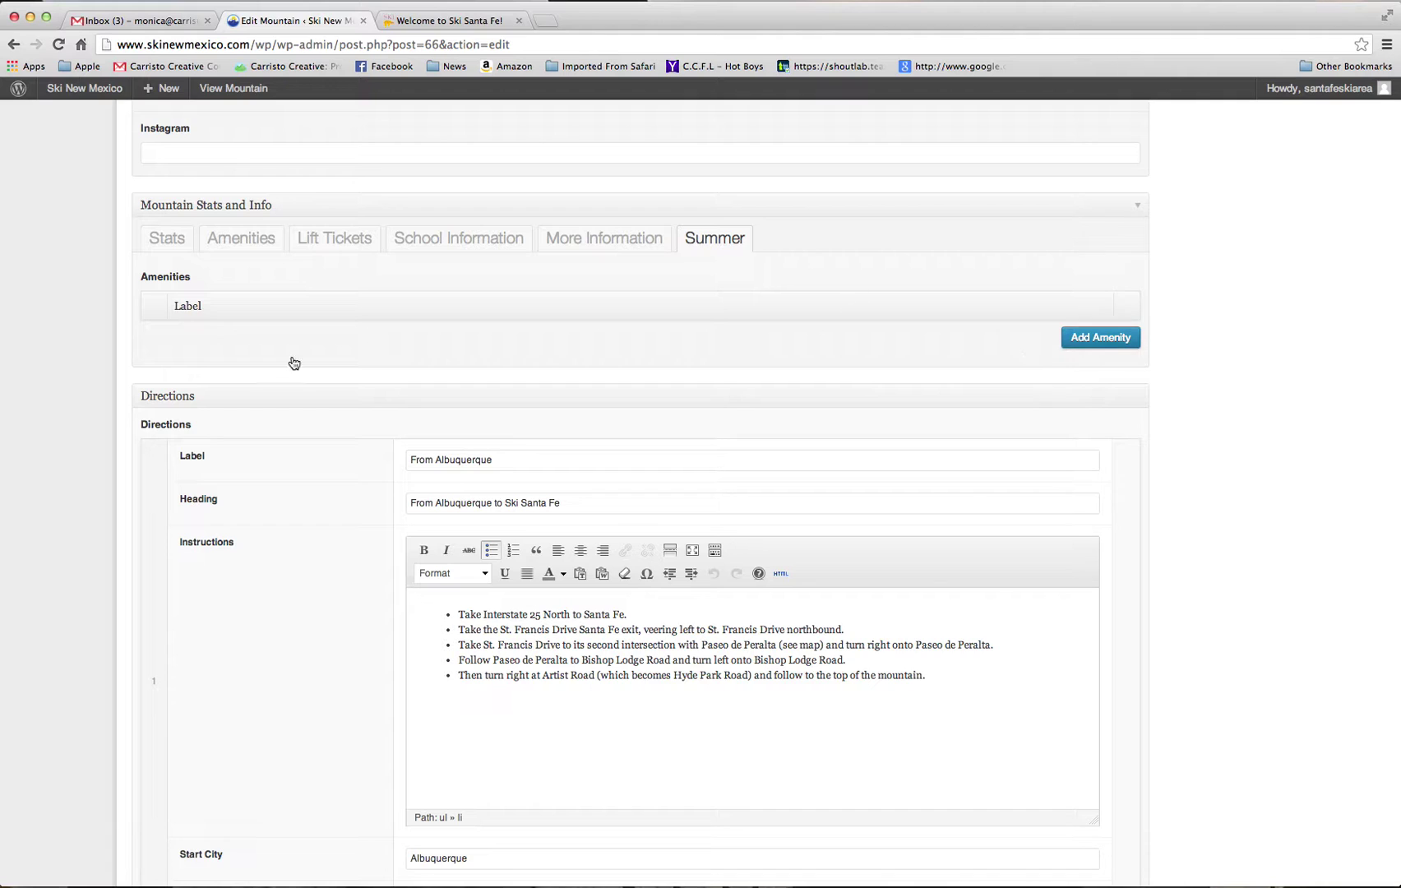
click(1125, 345)
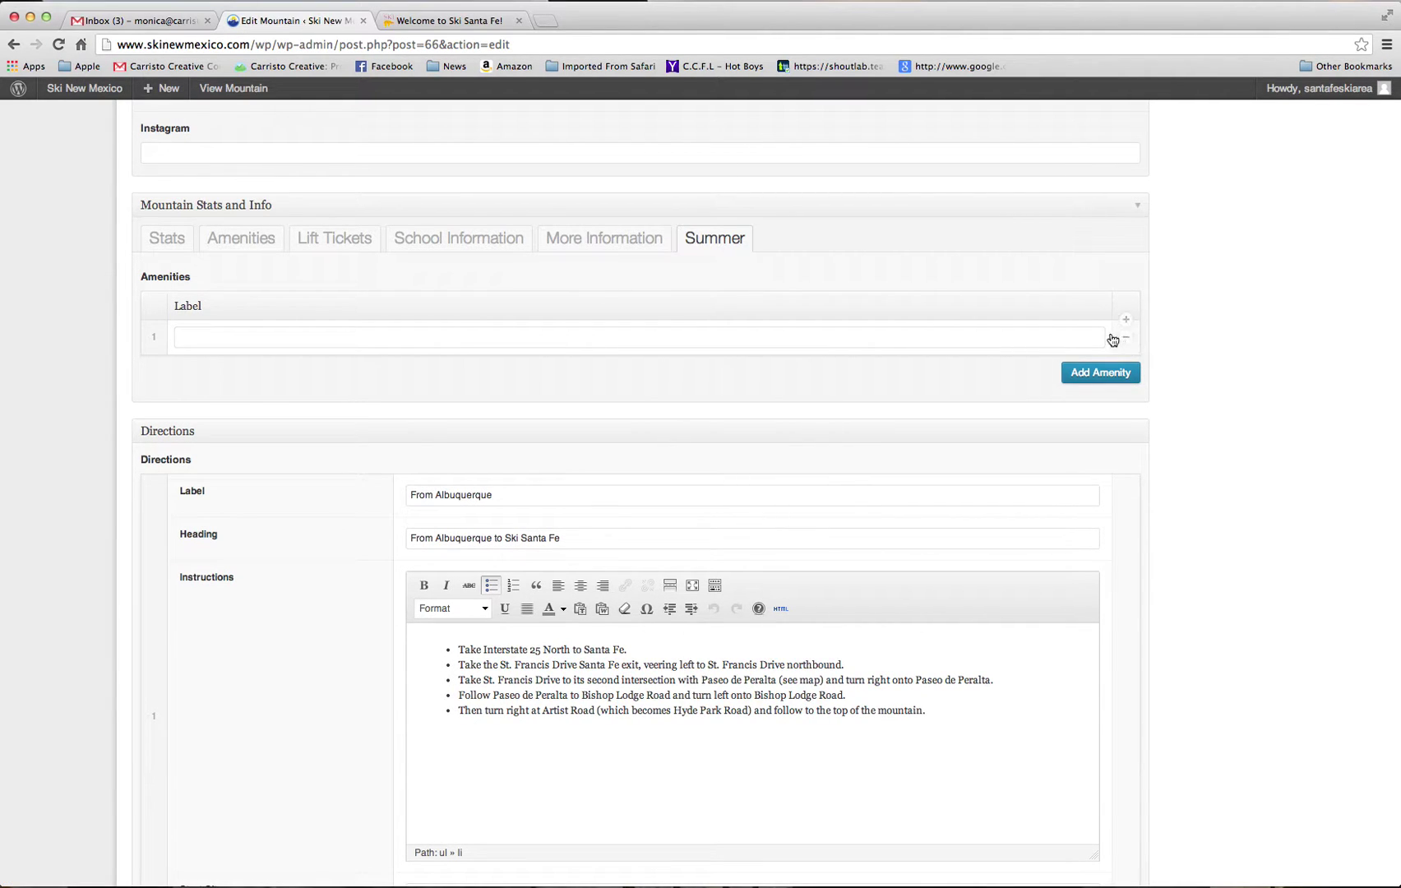
click(1126, 338)
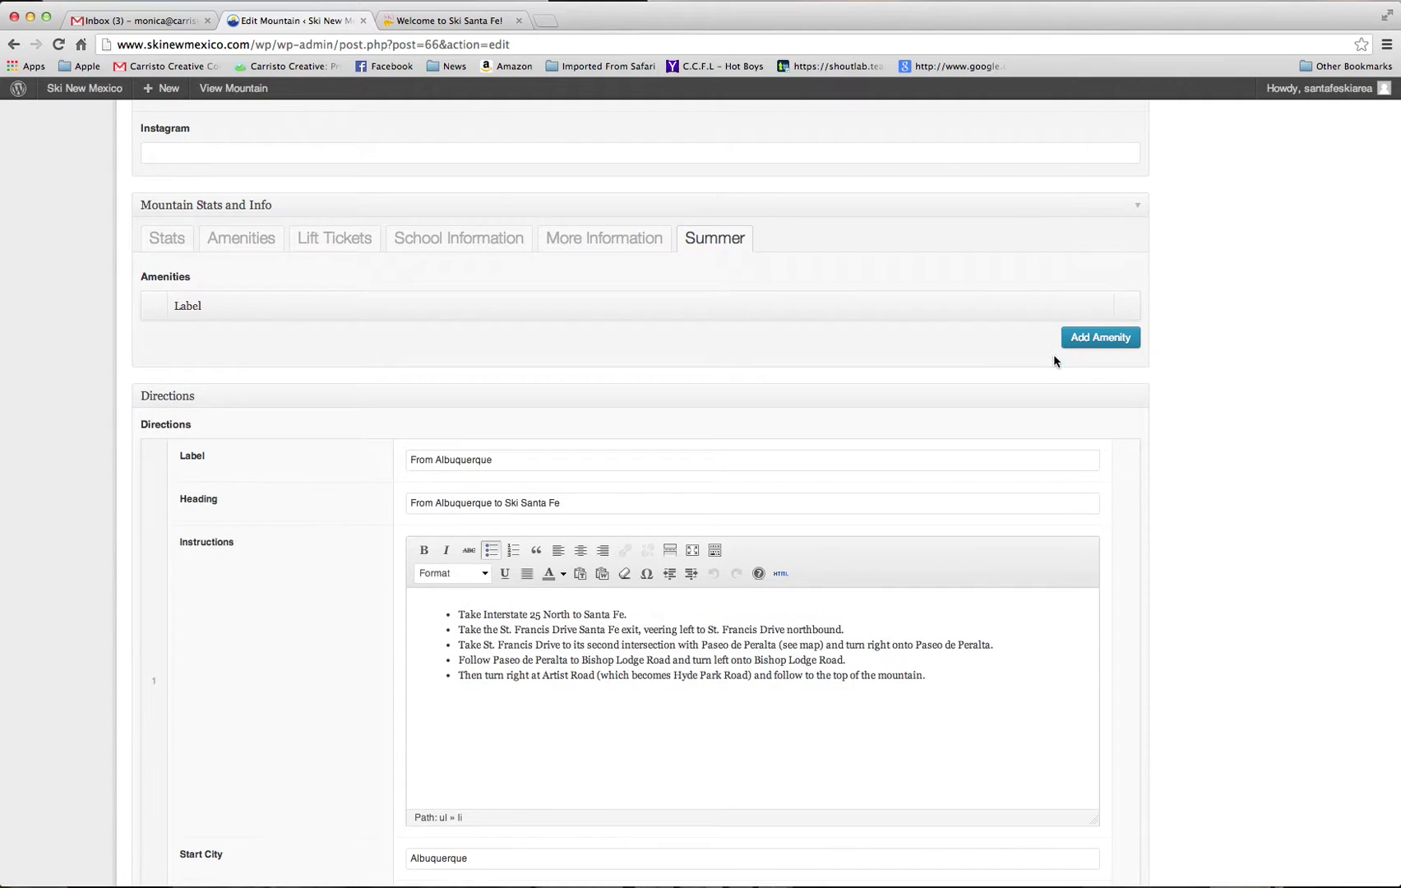
Look through the Directions entries for Albuquerque, Santa Fe and the shuttle information
scroll(294, 411, down, 3)
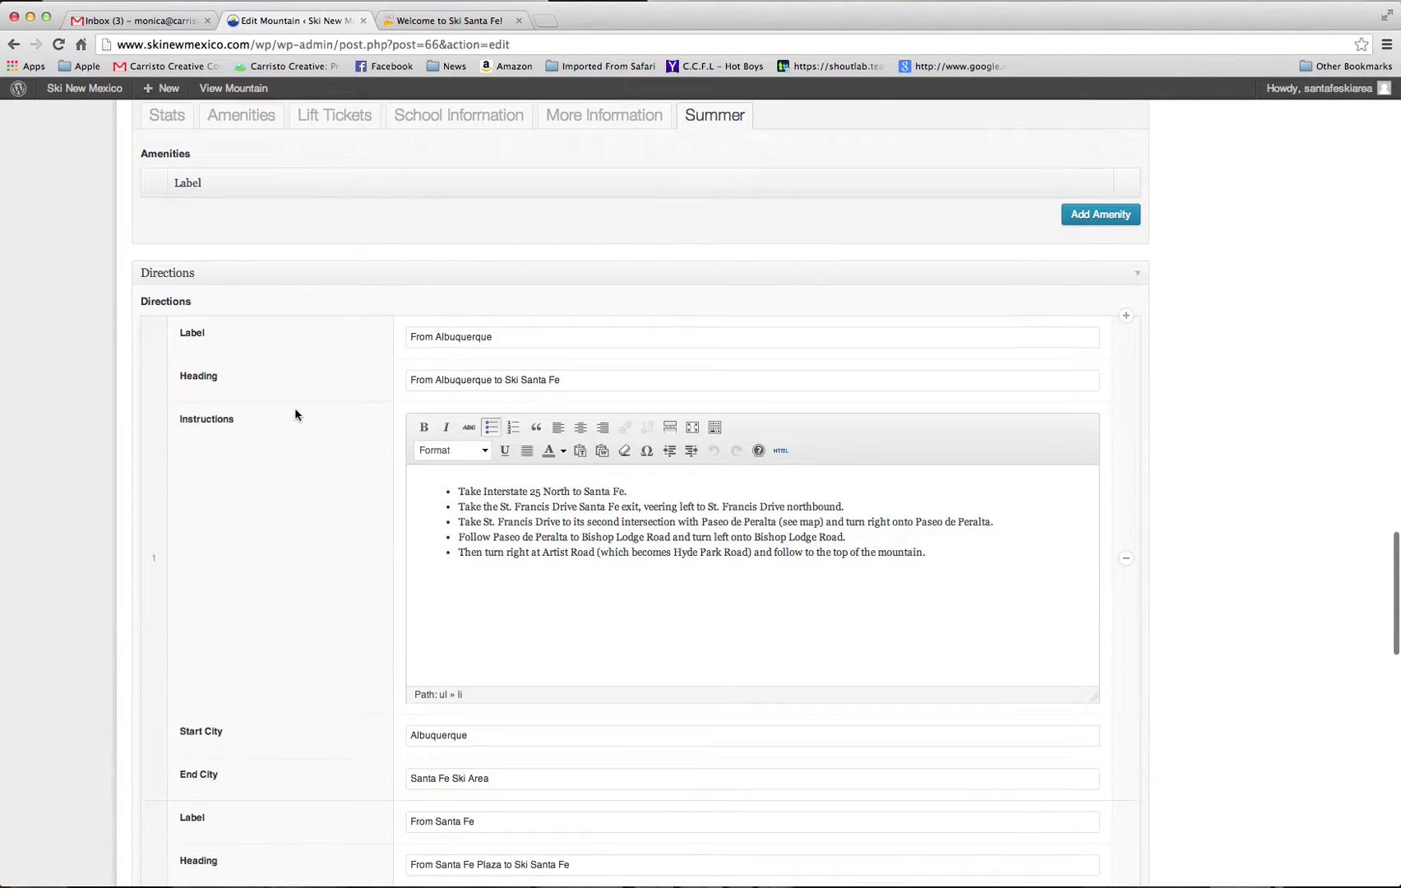
scroll(294, 414, down, 5)
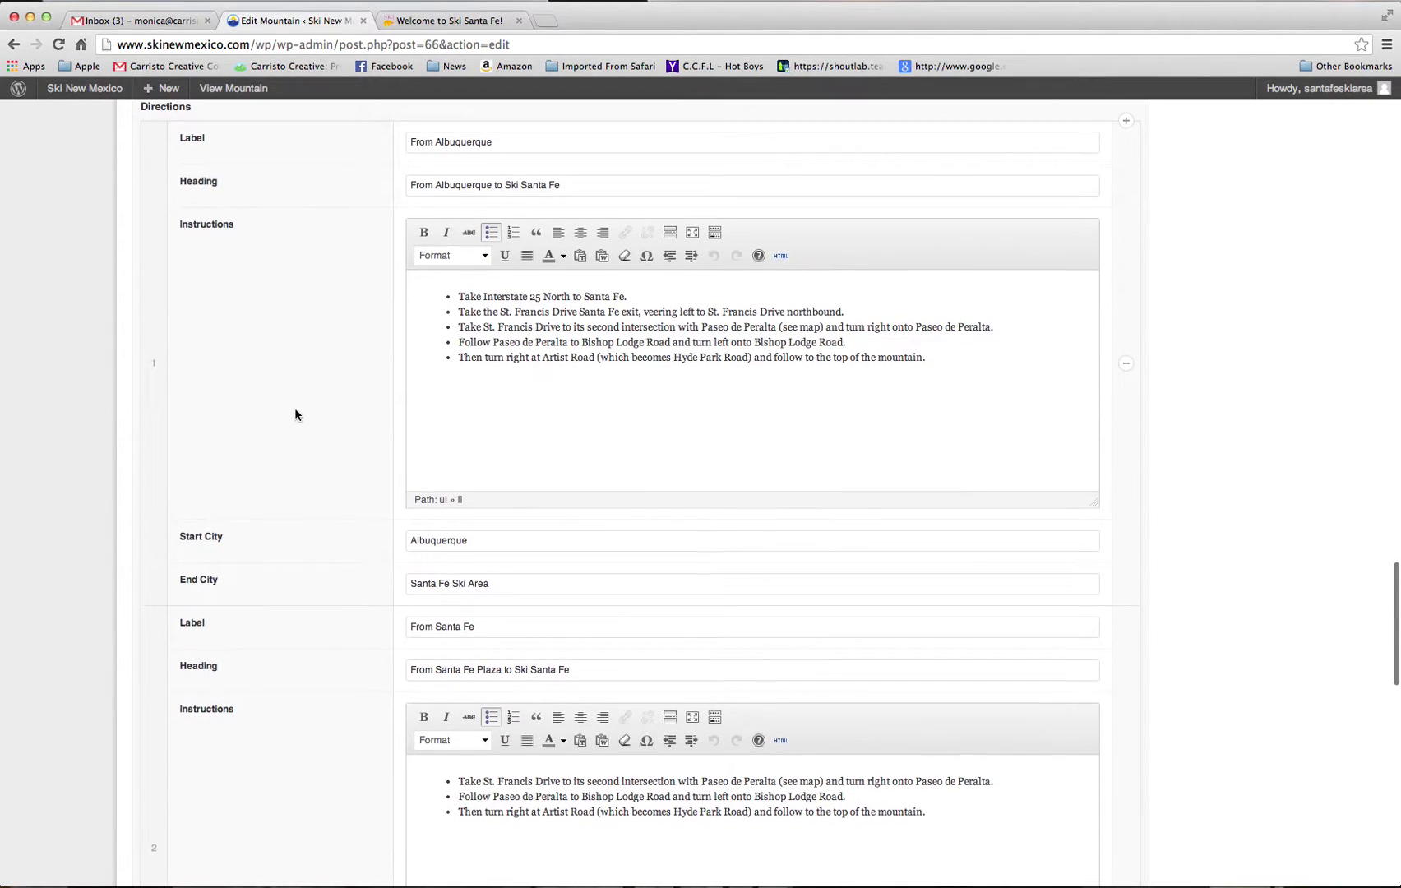
scroll(294, 414, down, 8)
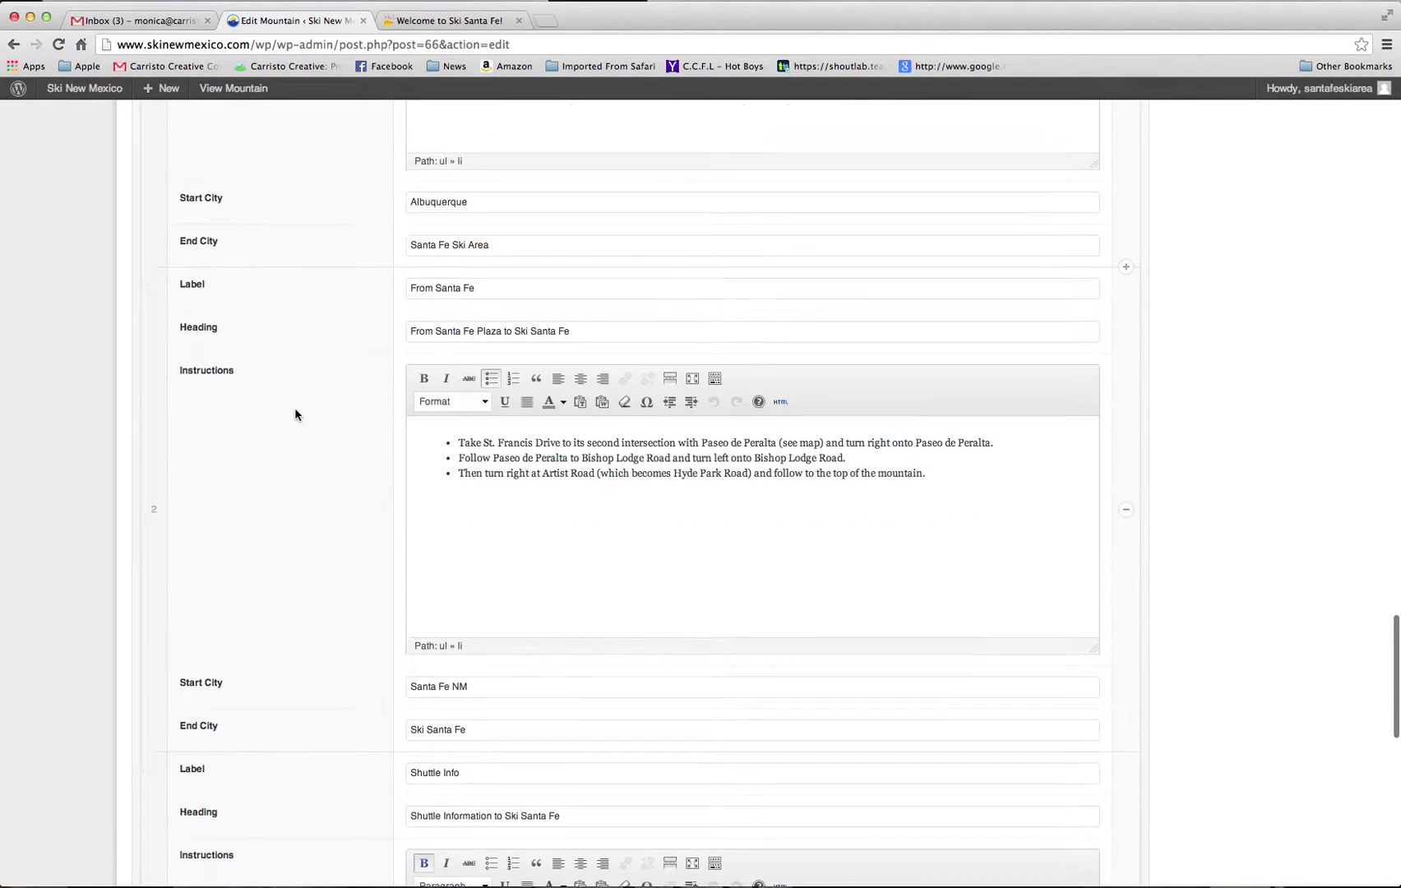
scroll(294, 406, down, 7)
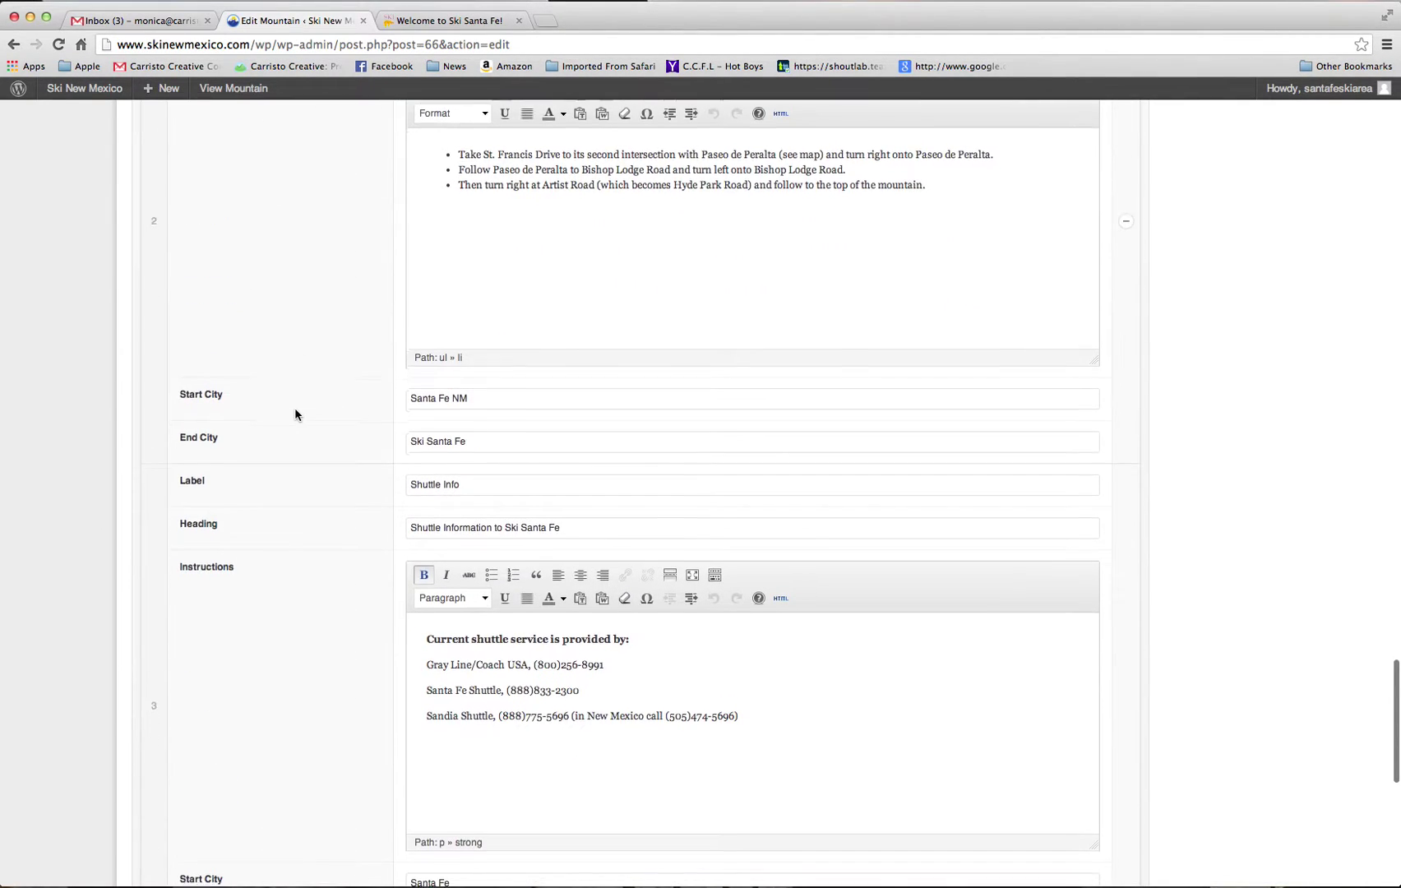
scroll(295, 407, down, 5)
scroll(294, 407, up, 5)
scroll(297, 415, up, 11)
scroll(294, 408, up, 5)
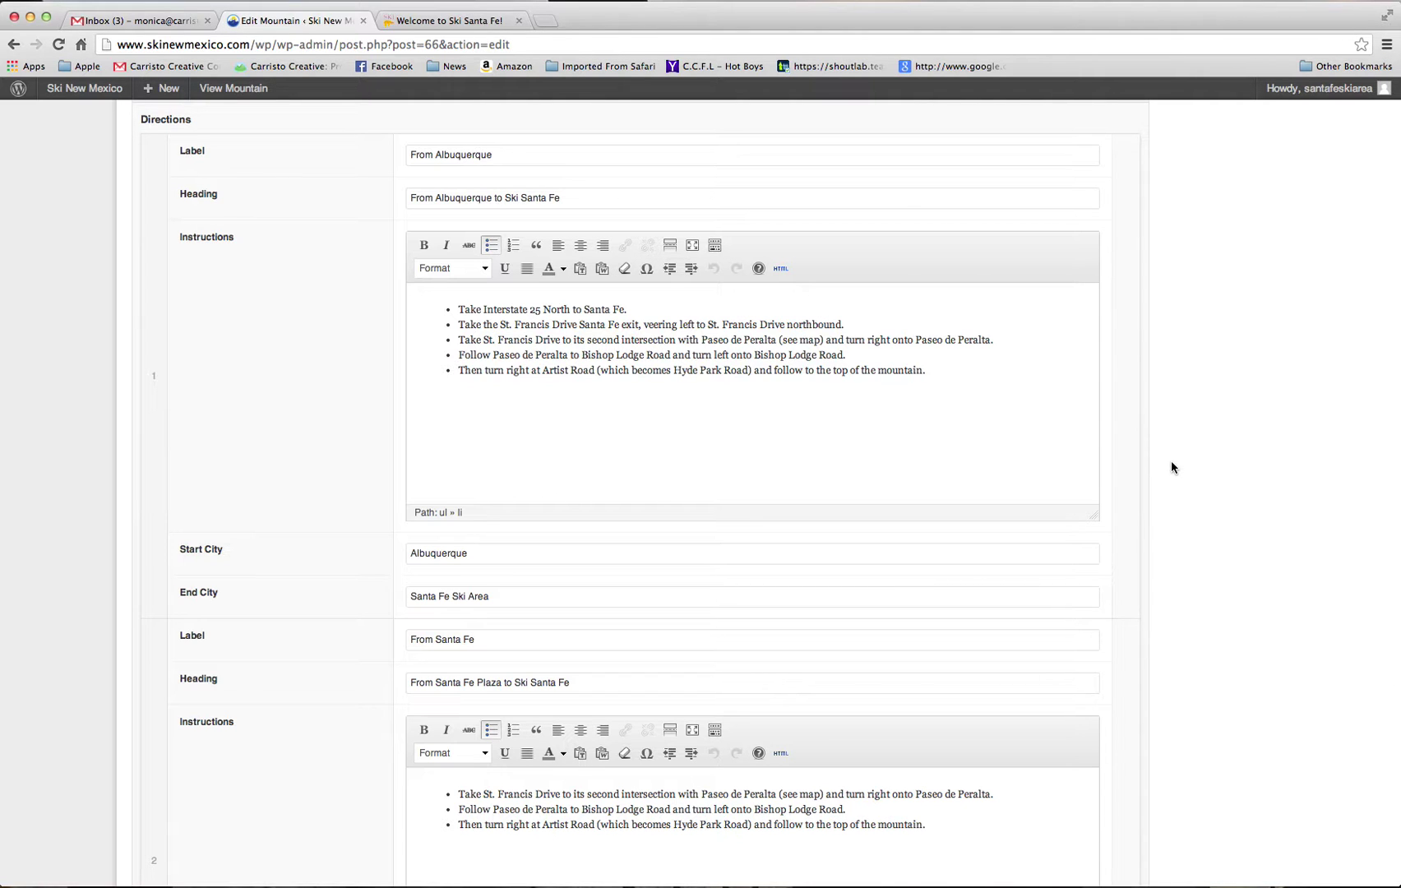
Insert a Directions entry before the From Santa Fe entry, with label "From Lubbock" and heading "From Lubbock to Ski Santa Fe"
scroll(1119, 686, down, 2)
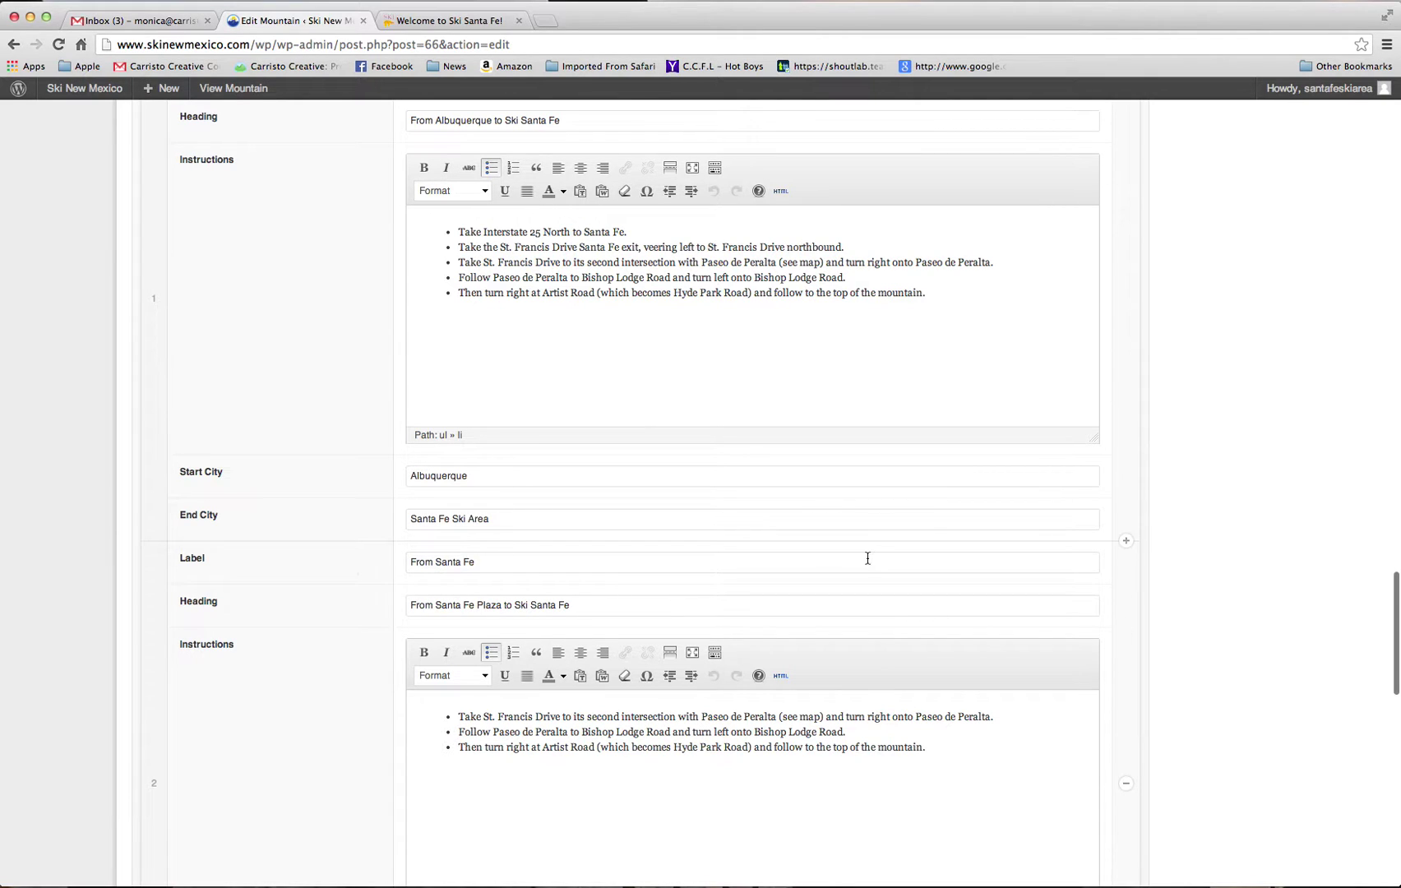
click(1127, 546)
click(416, 562)
text(From Lubbock)
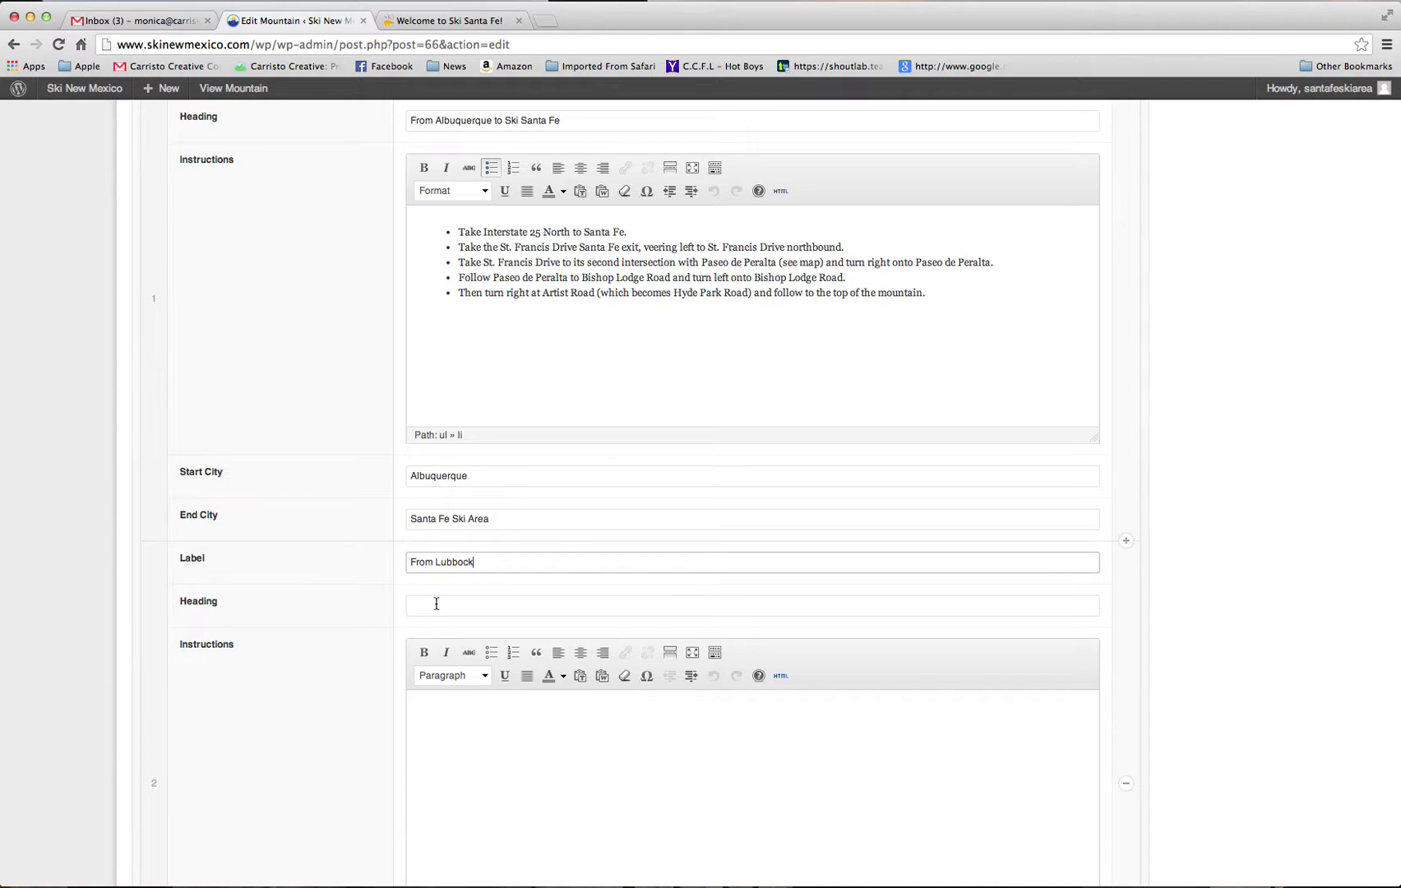
click(436, 603)
text(From L)
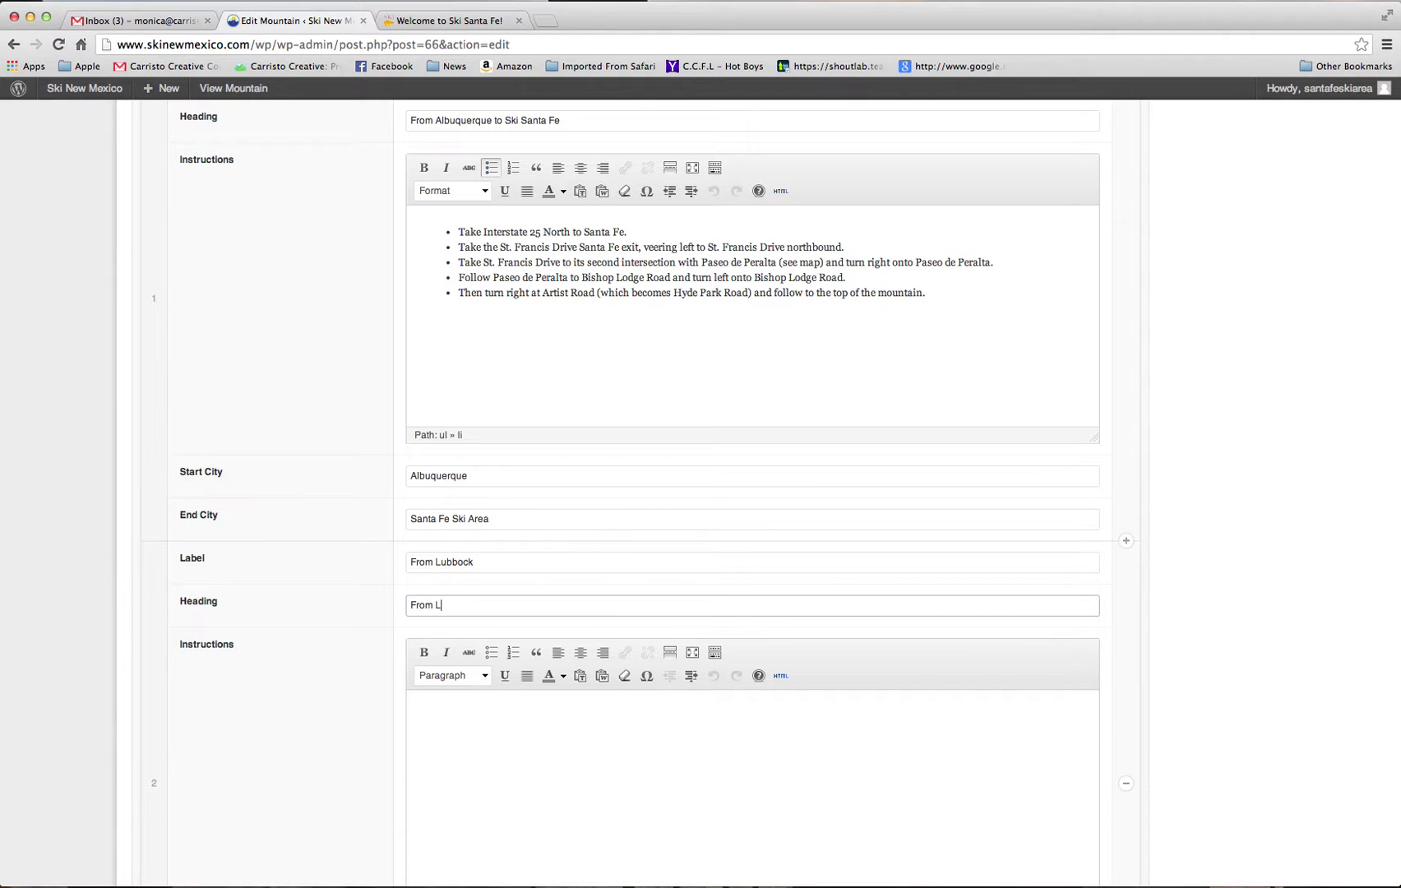
text(ubbock to Ski Santa Fe)
Open the plain-text paste dialog for the Lubbock entry's Instructions and close it without inserting anything
click(462, 769)
scroll(463, 770, down, 3)
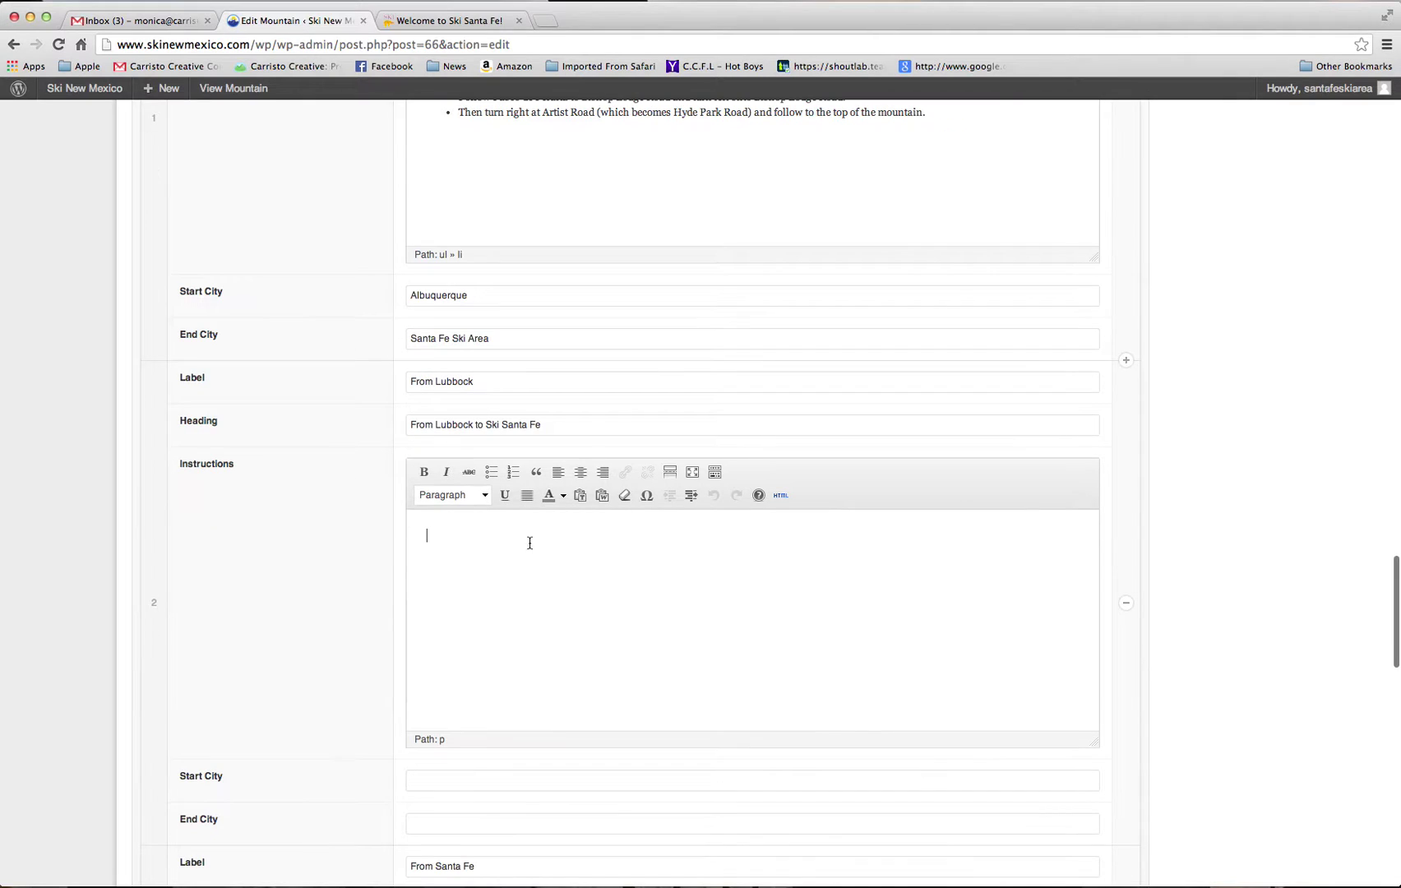
click(581, 496)
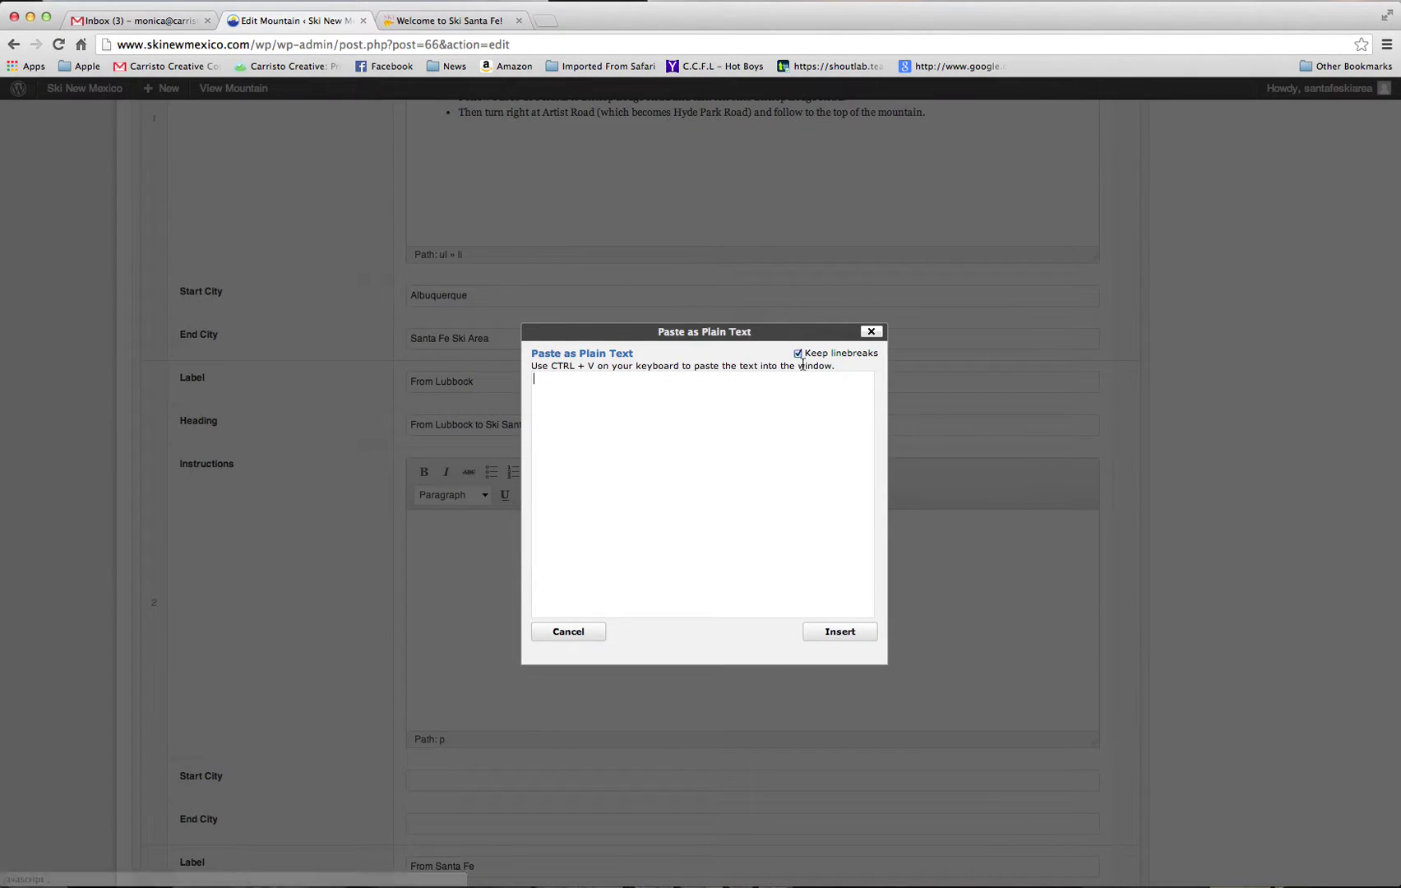
click(871, 332)
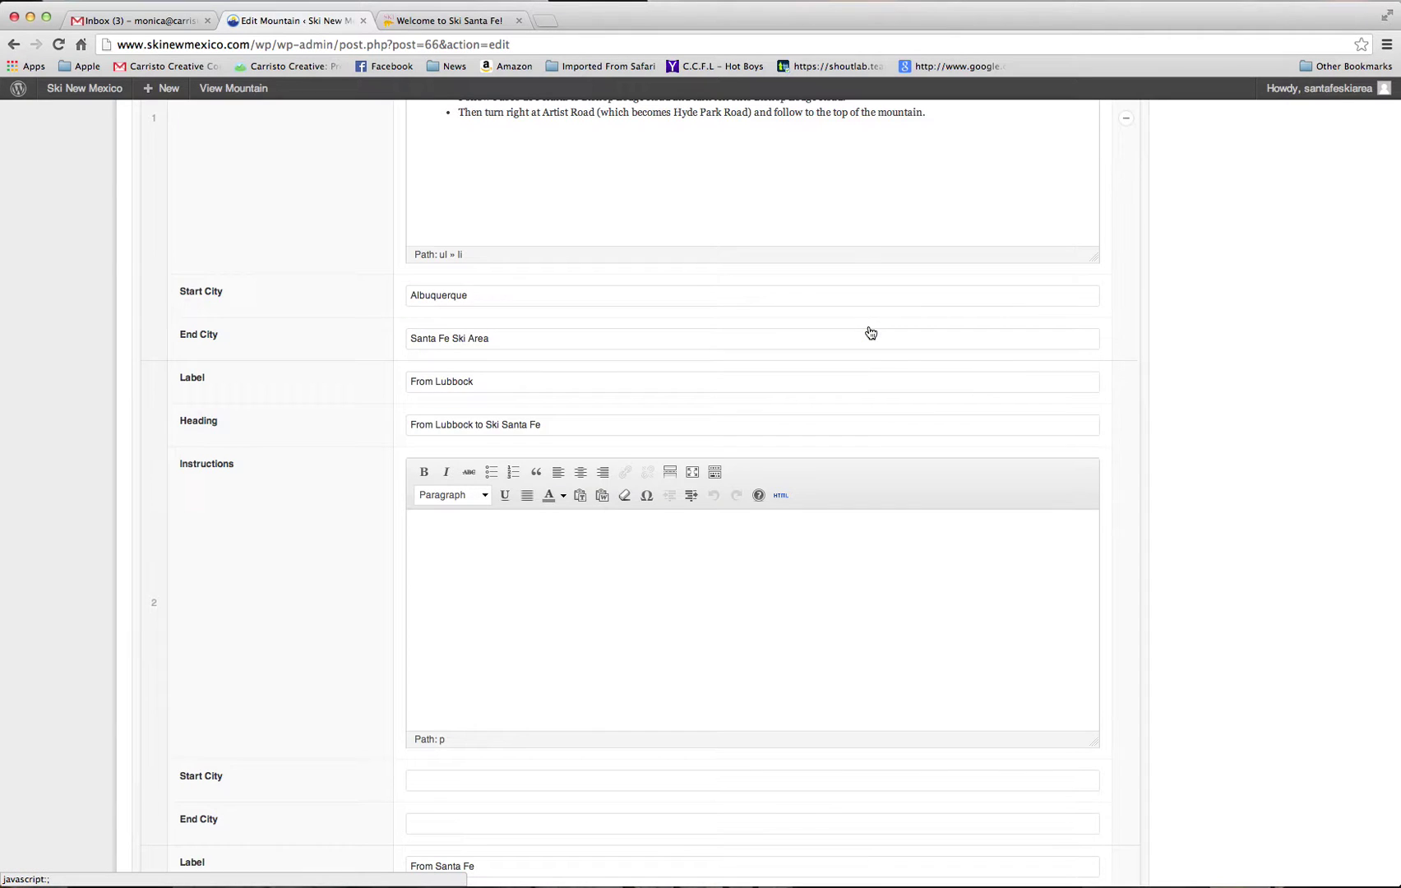
Check the Albuquerque instructions as a model, and enter "See google Map" as the Lubbock entry's Instructions
scroll(807, 383, up, 5)
scroll(807, 382, up, 1)
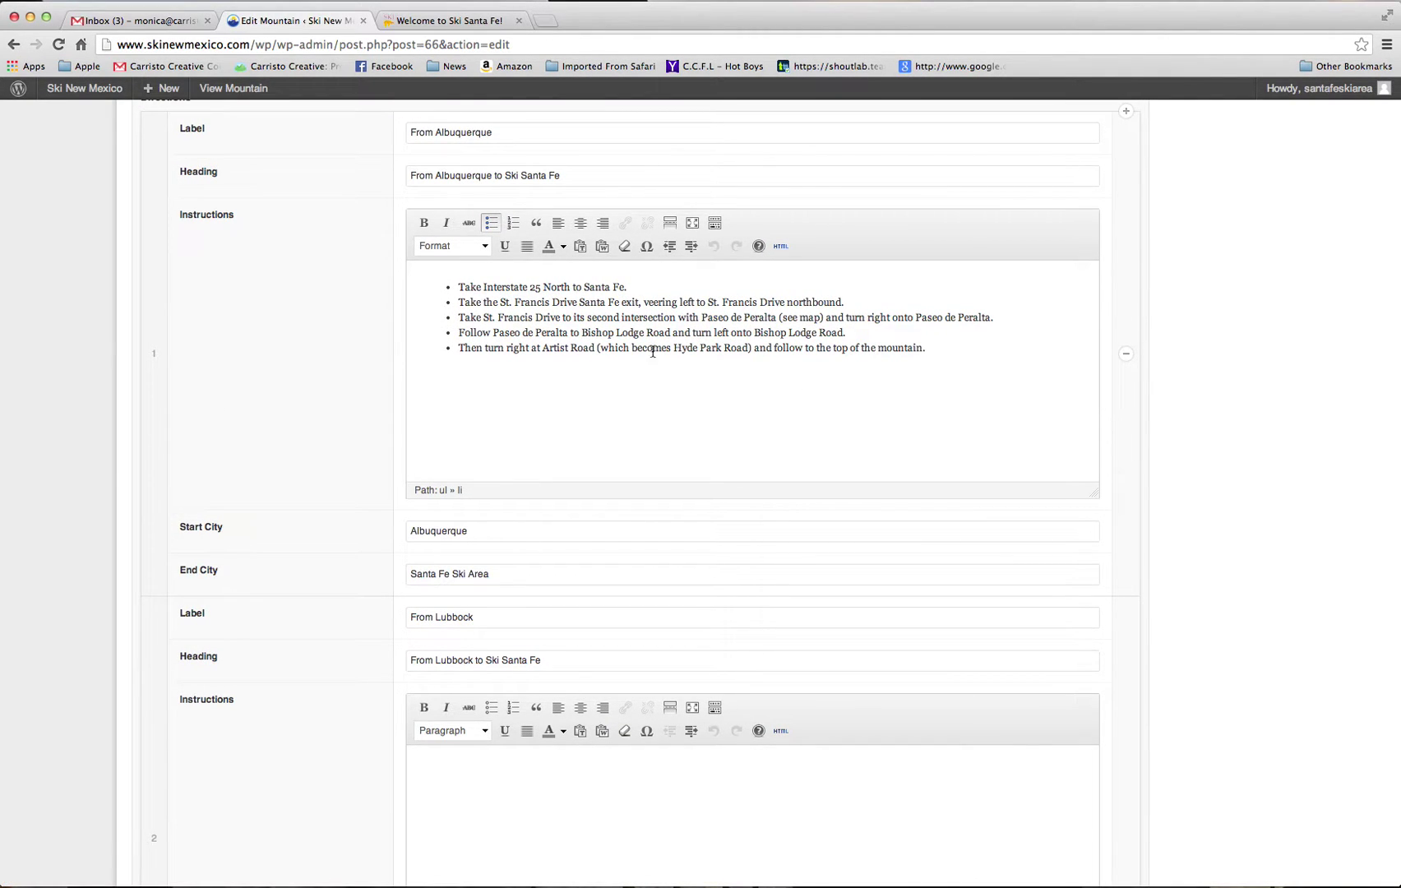
scroll(840, 391, down, 2)
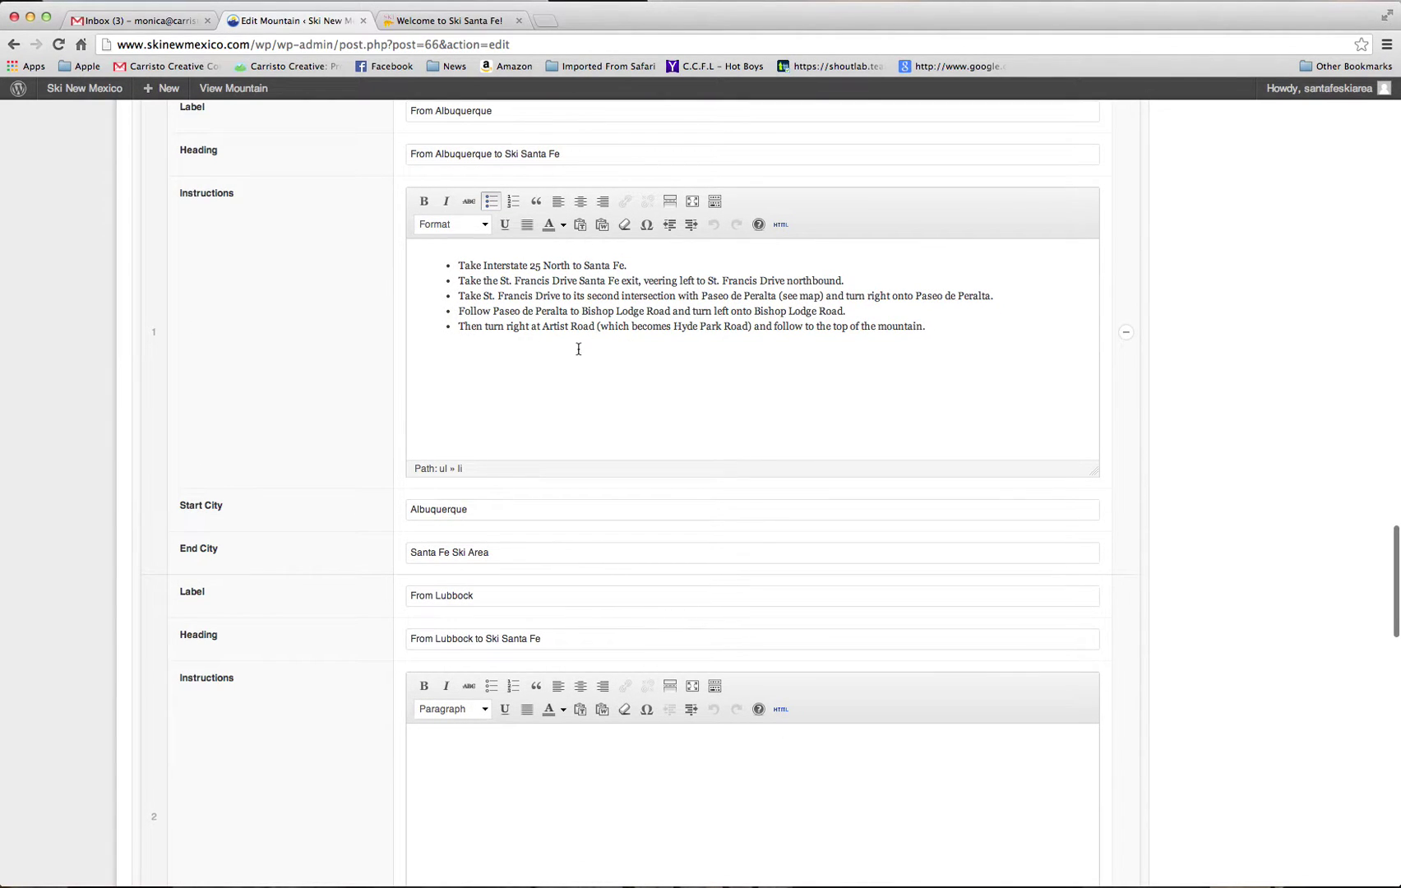
scroll(659, 342, down, 5)
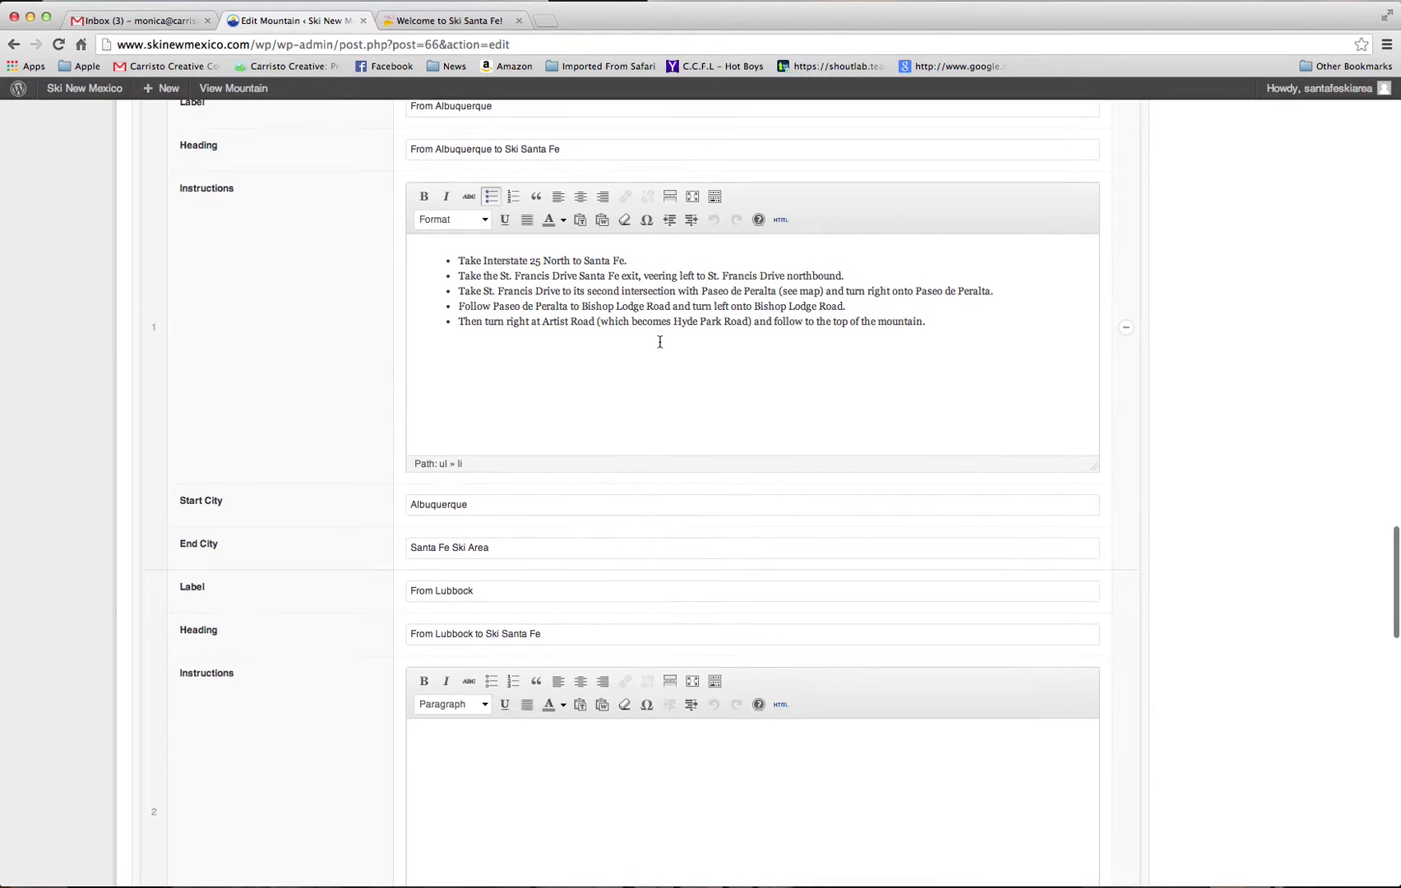
scroll(660, 346, down, 3)
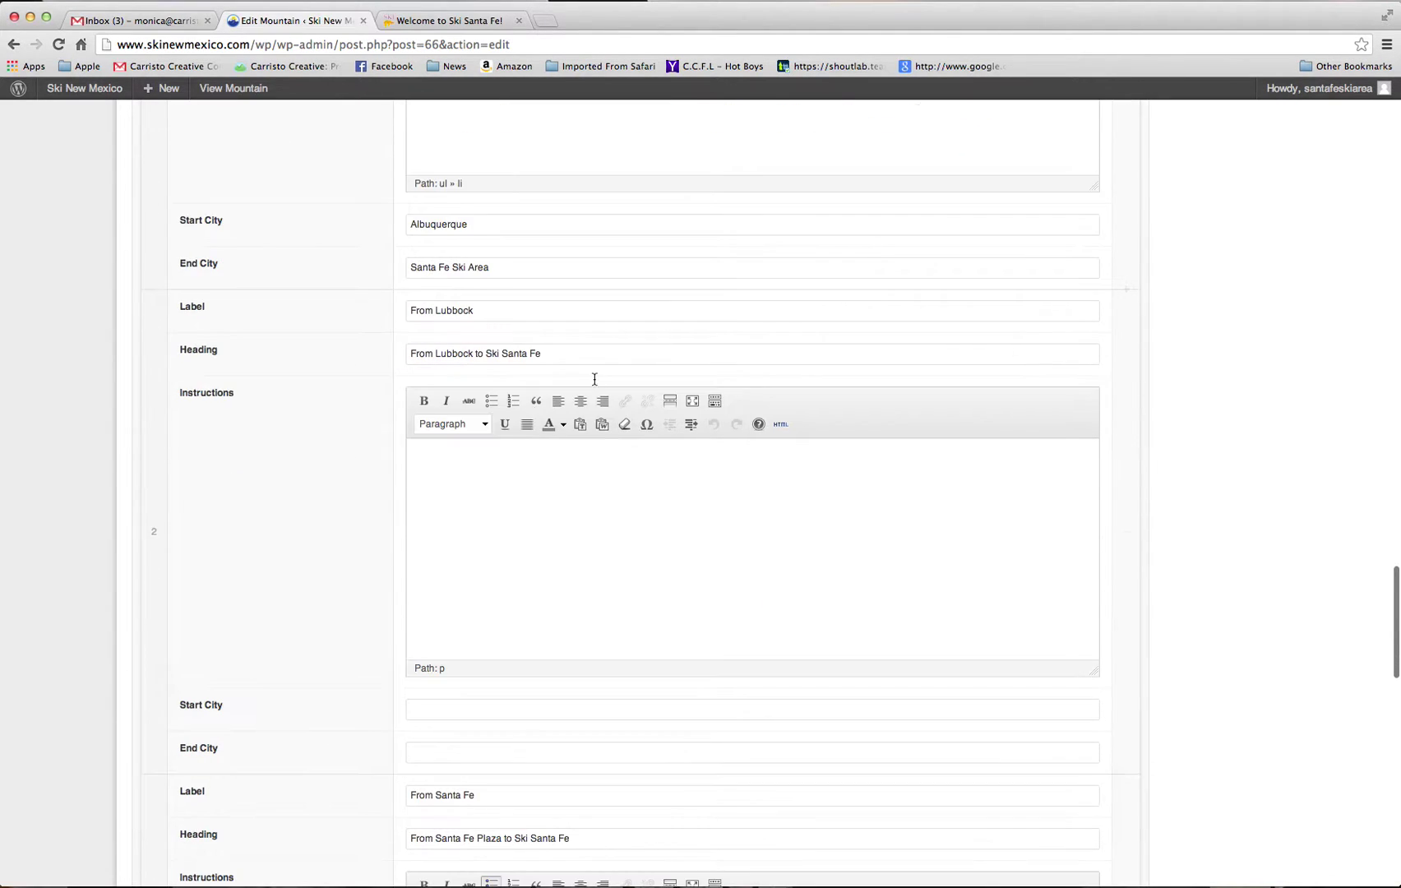
text(See google Map)
drag(503, 456, 421, 457)
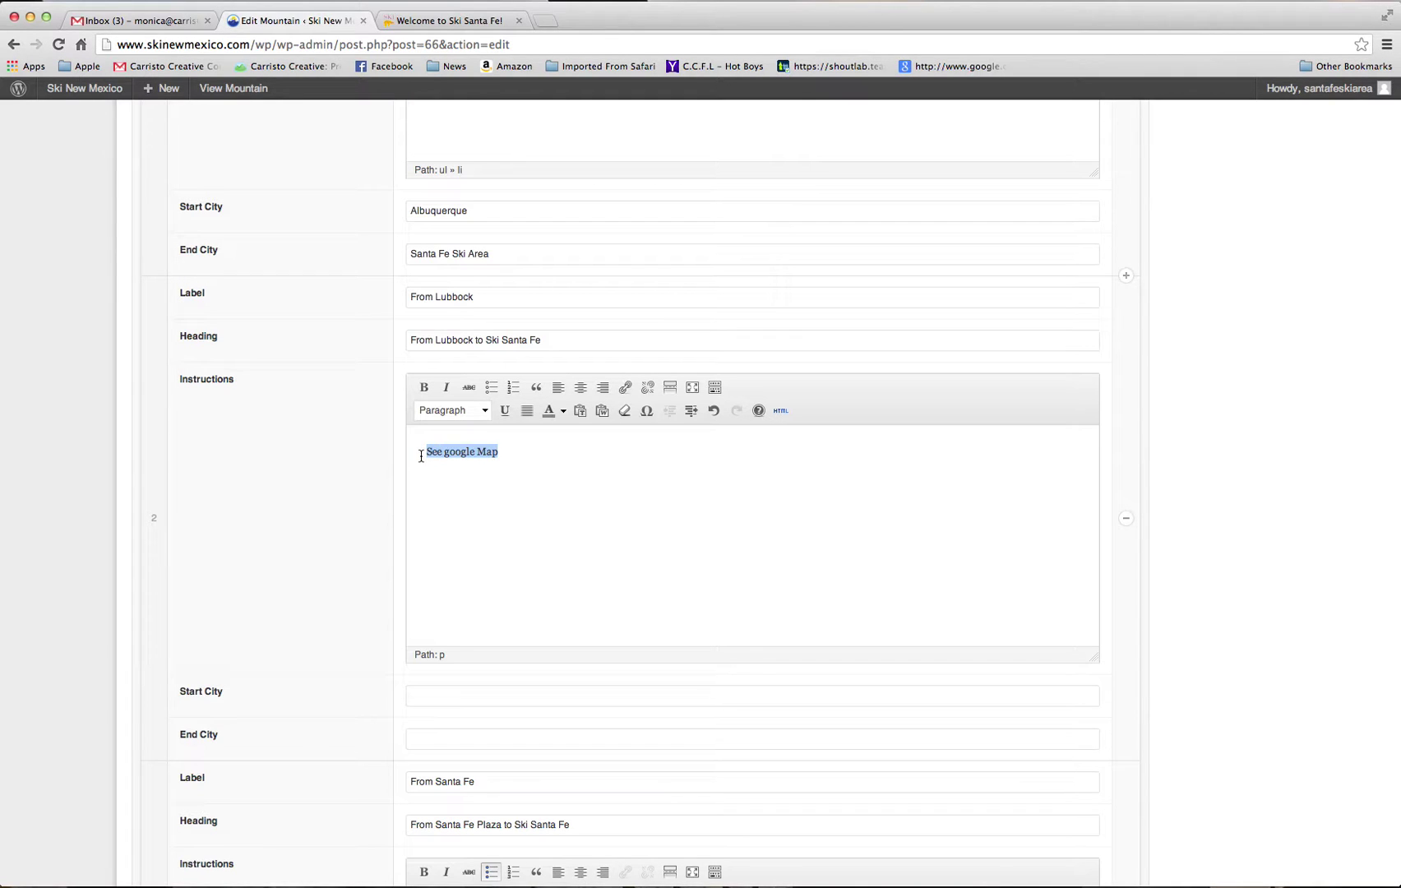
click(625, 387)
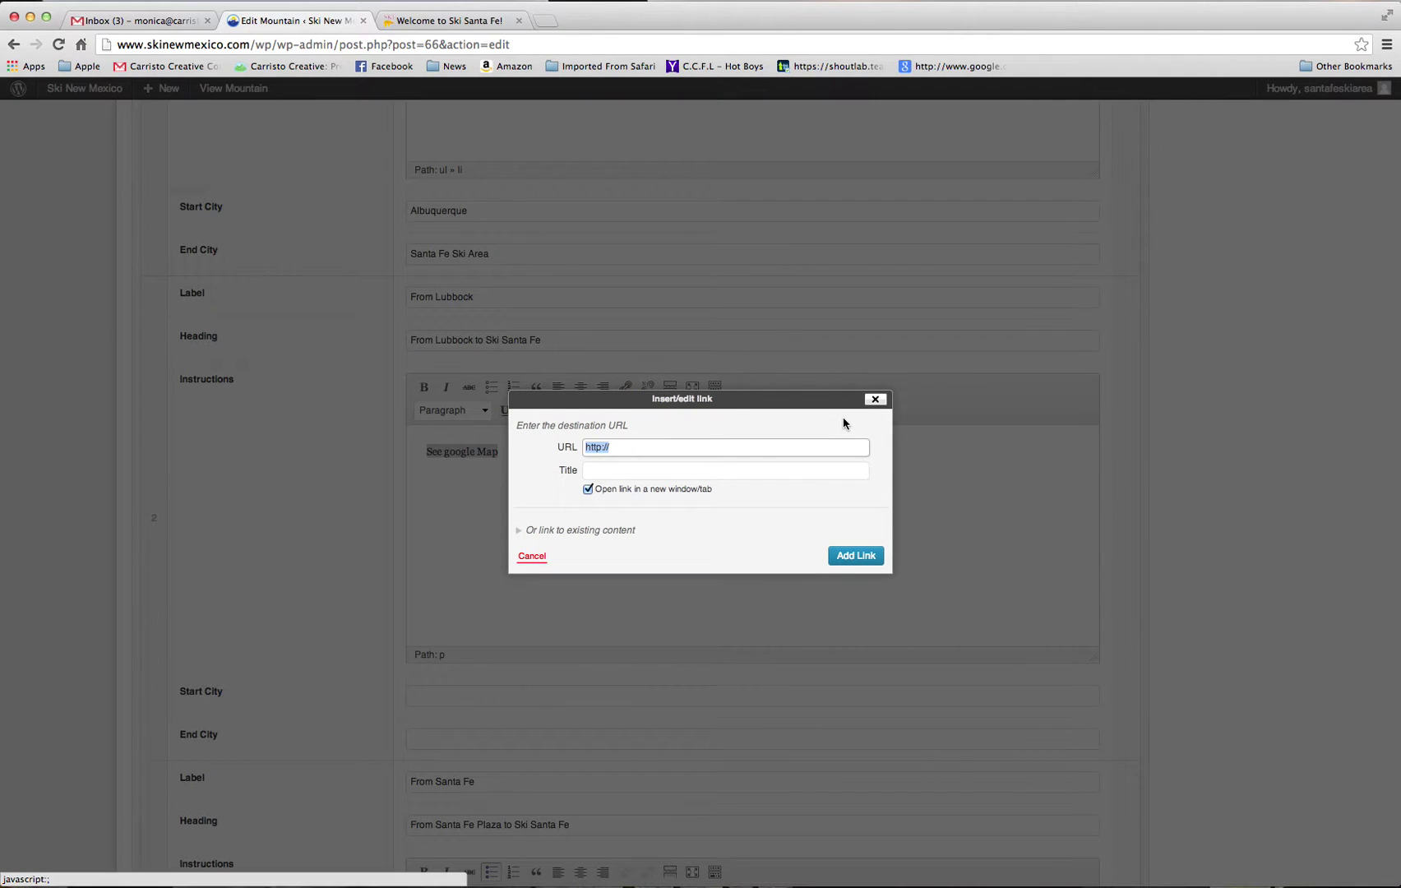
click(874, 400)
key(BackSpace)
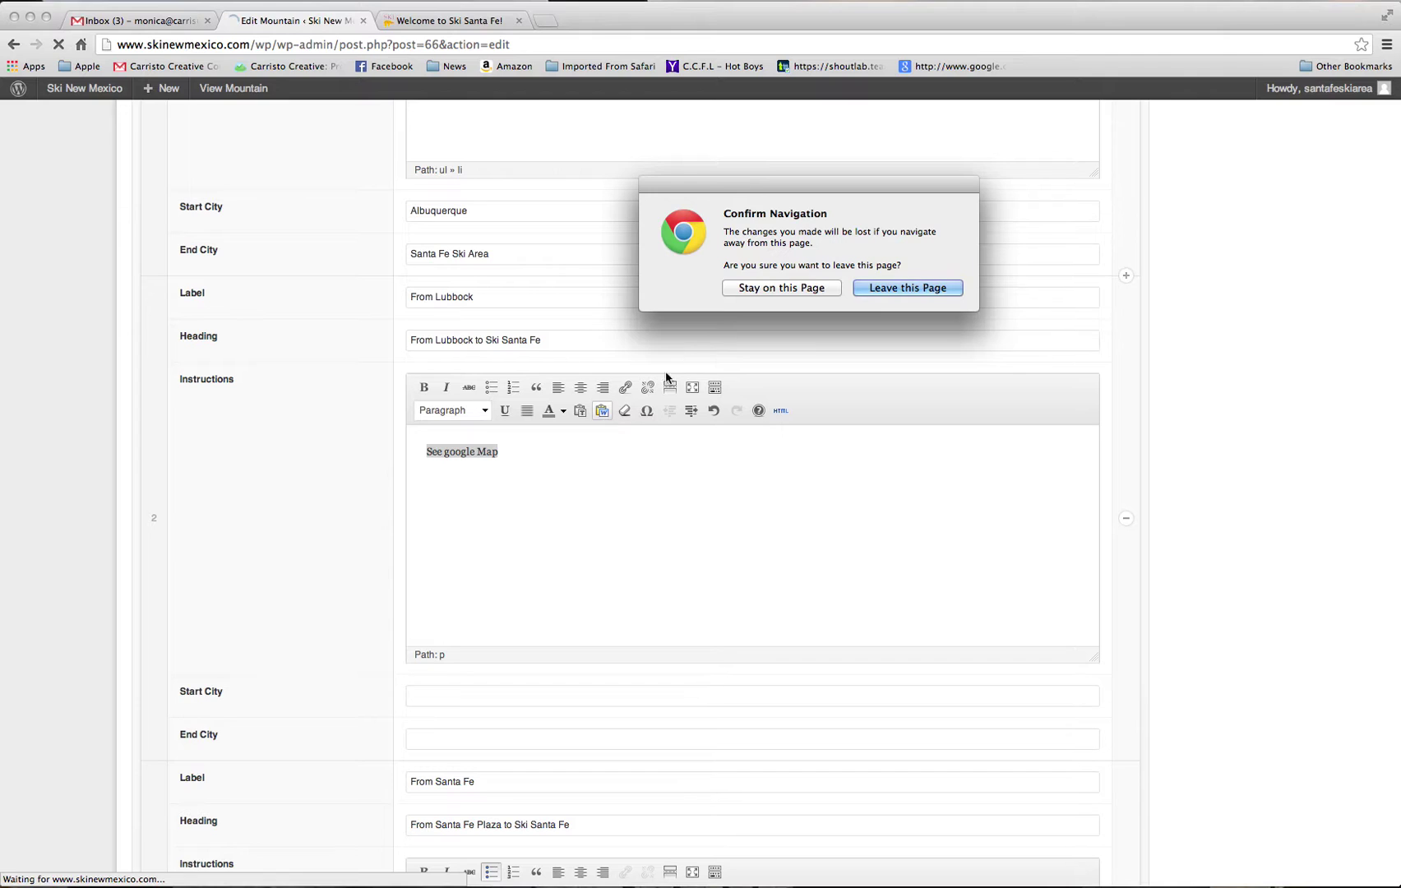
click(785, 288)
key(BackSpace)
click(803, 290)
Delete the Lubbock entry's Instructions text and remove the whole From Lubbock entry from the Directions
click(511, 451)
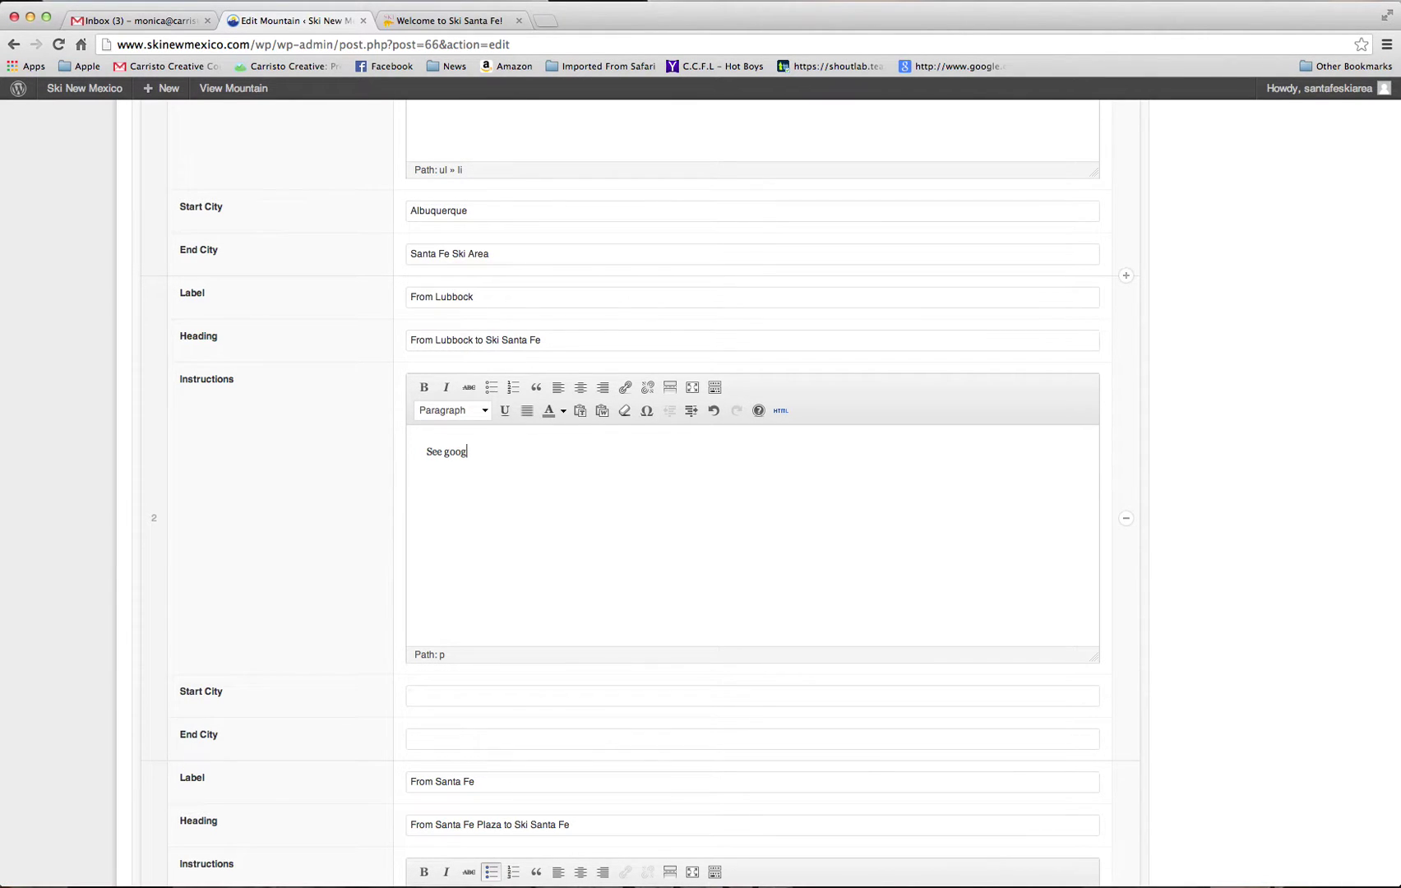
key(BackSpace)
key(BackSpace)
key(BackSpace)
key(BackSpace)
key(BackSpace)
key(BackSpace)
key(BackSpace)
key(BackSpace)
click(1126, 526)
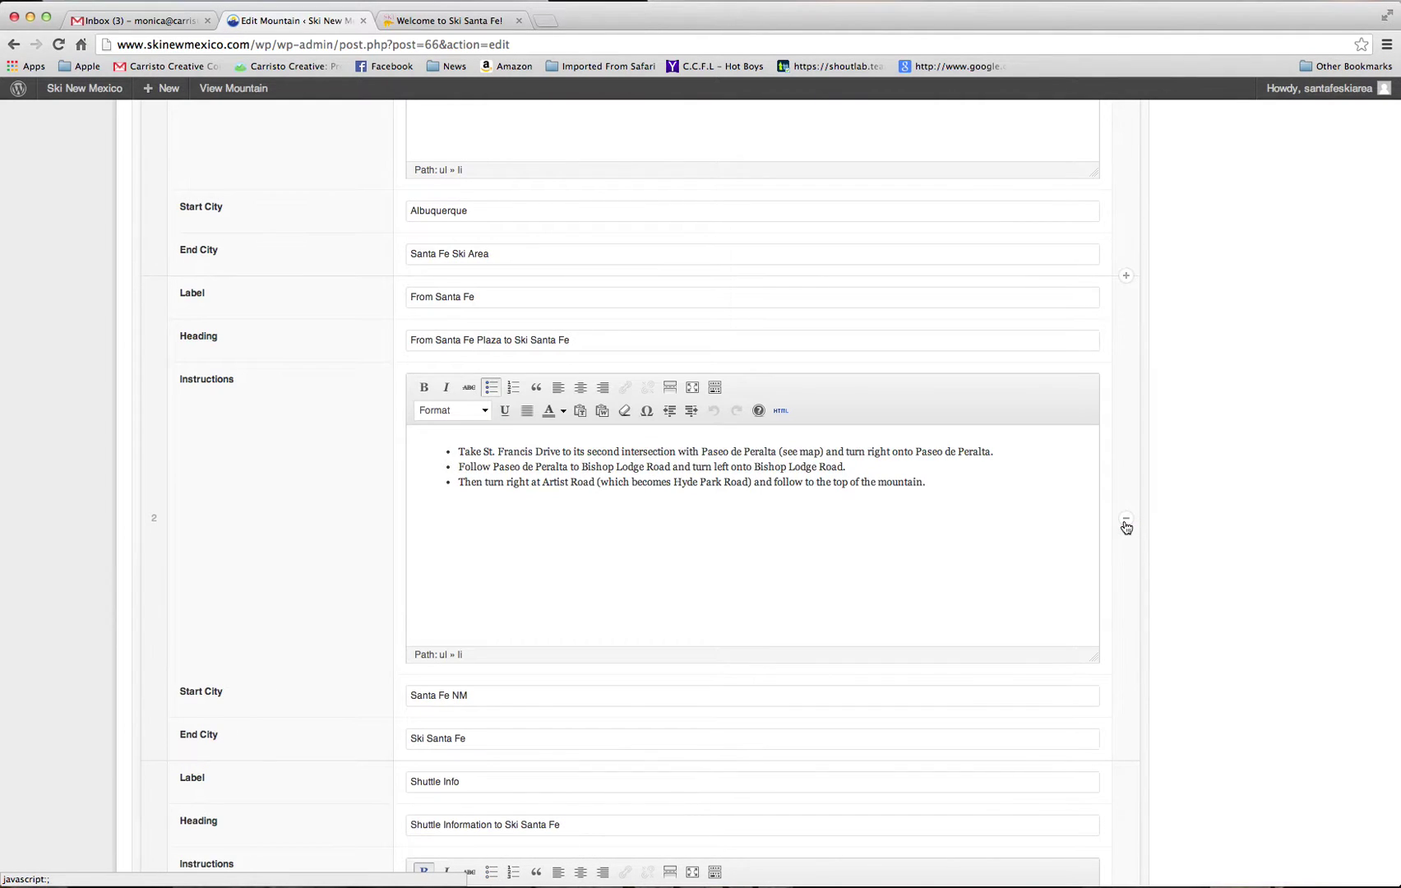
Look through the shuttle directions, the Trailmaps image and download, and the Webcams label and code
scroll(1125, 526, down, 10)
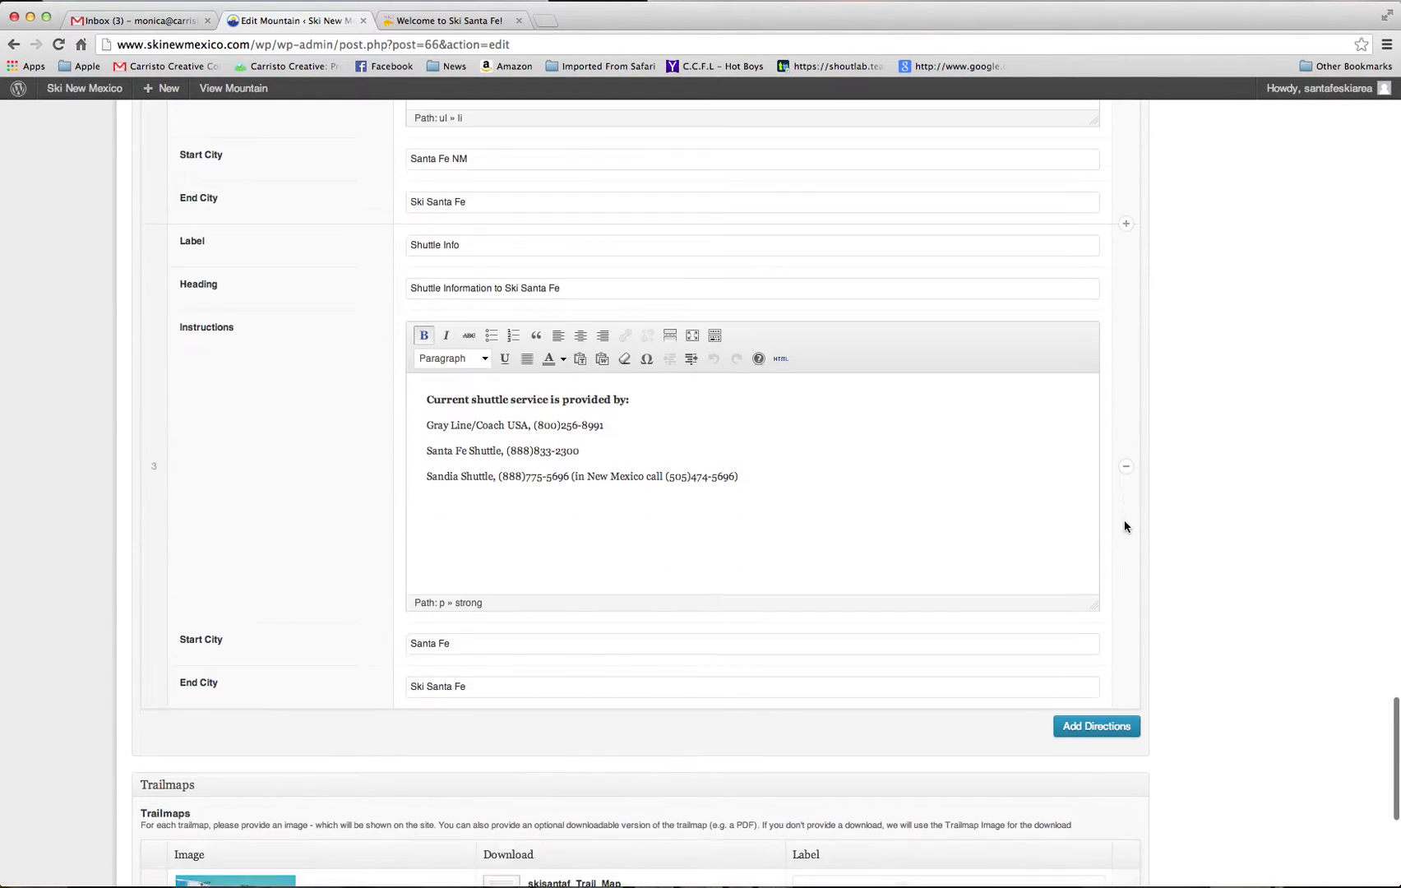
scroll(1123, 526, down, 4)
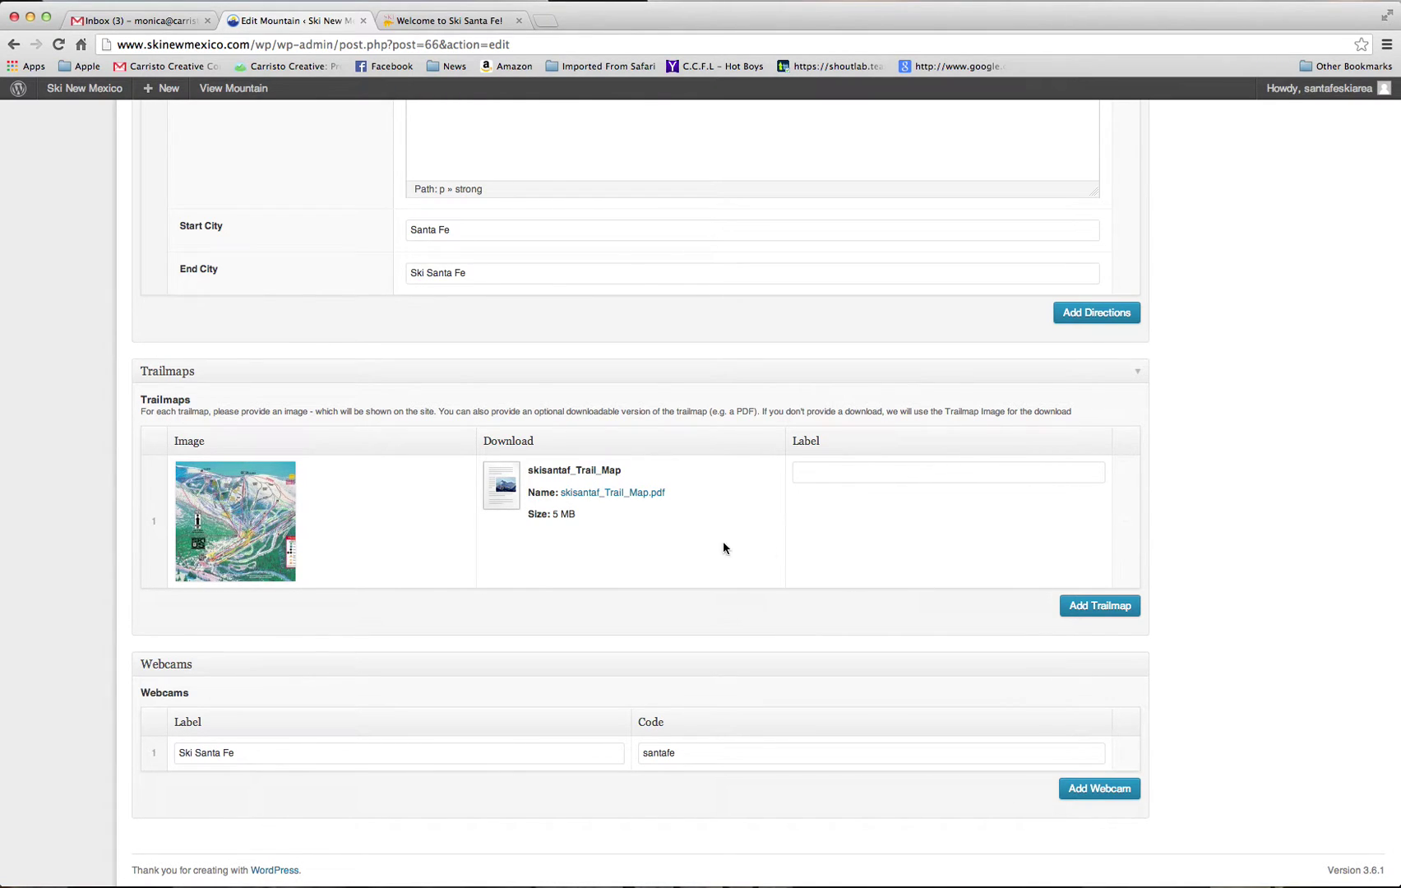
scroll(852, 549, down, 3)
scroll(716, 750, down, 1)
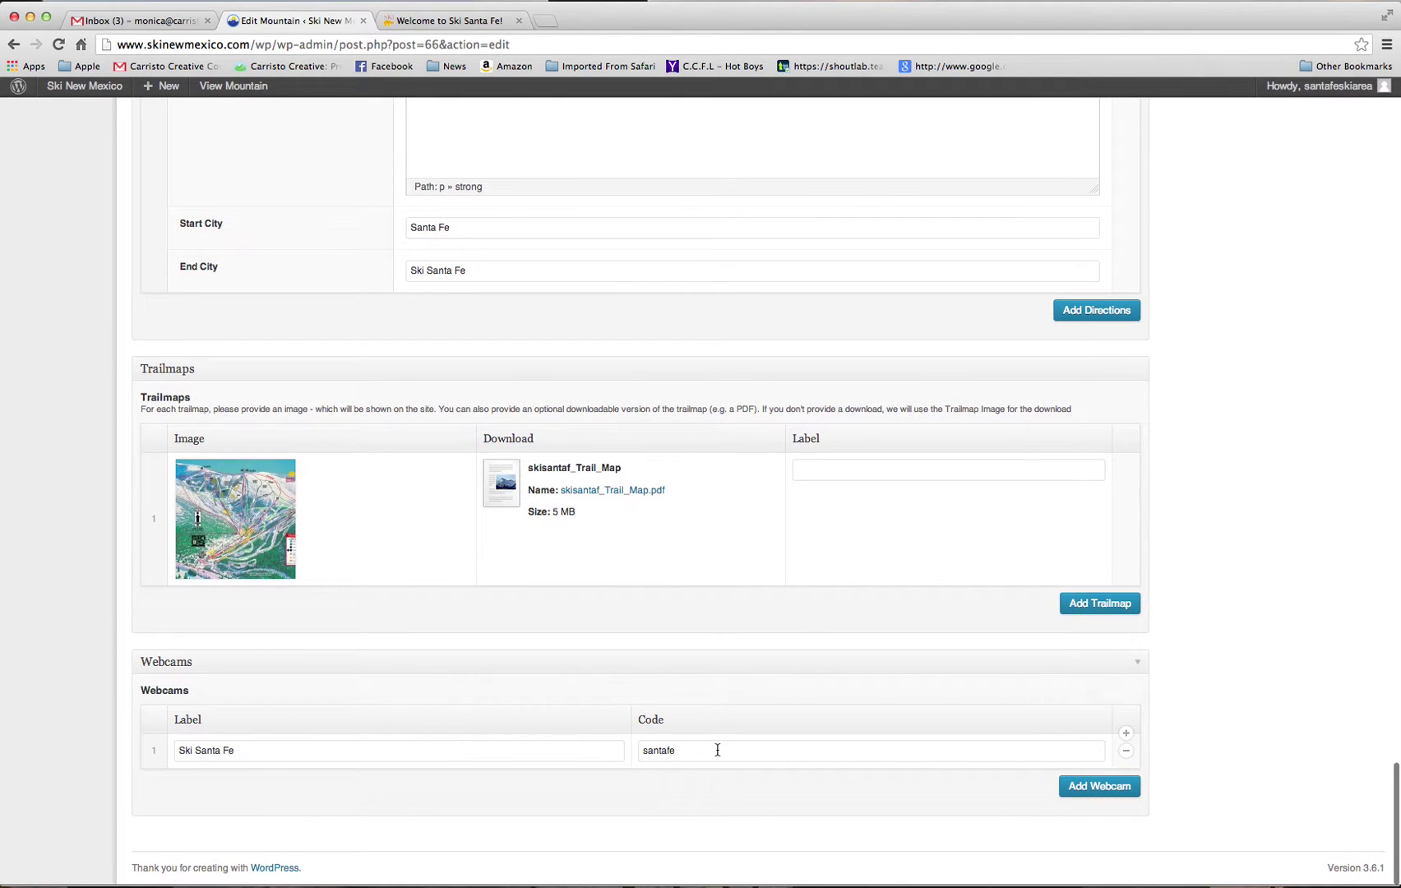
Return to the Publish settings of the Santa Fe mountain page and update it to save the edits
scroll(717, 750, up, 20)
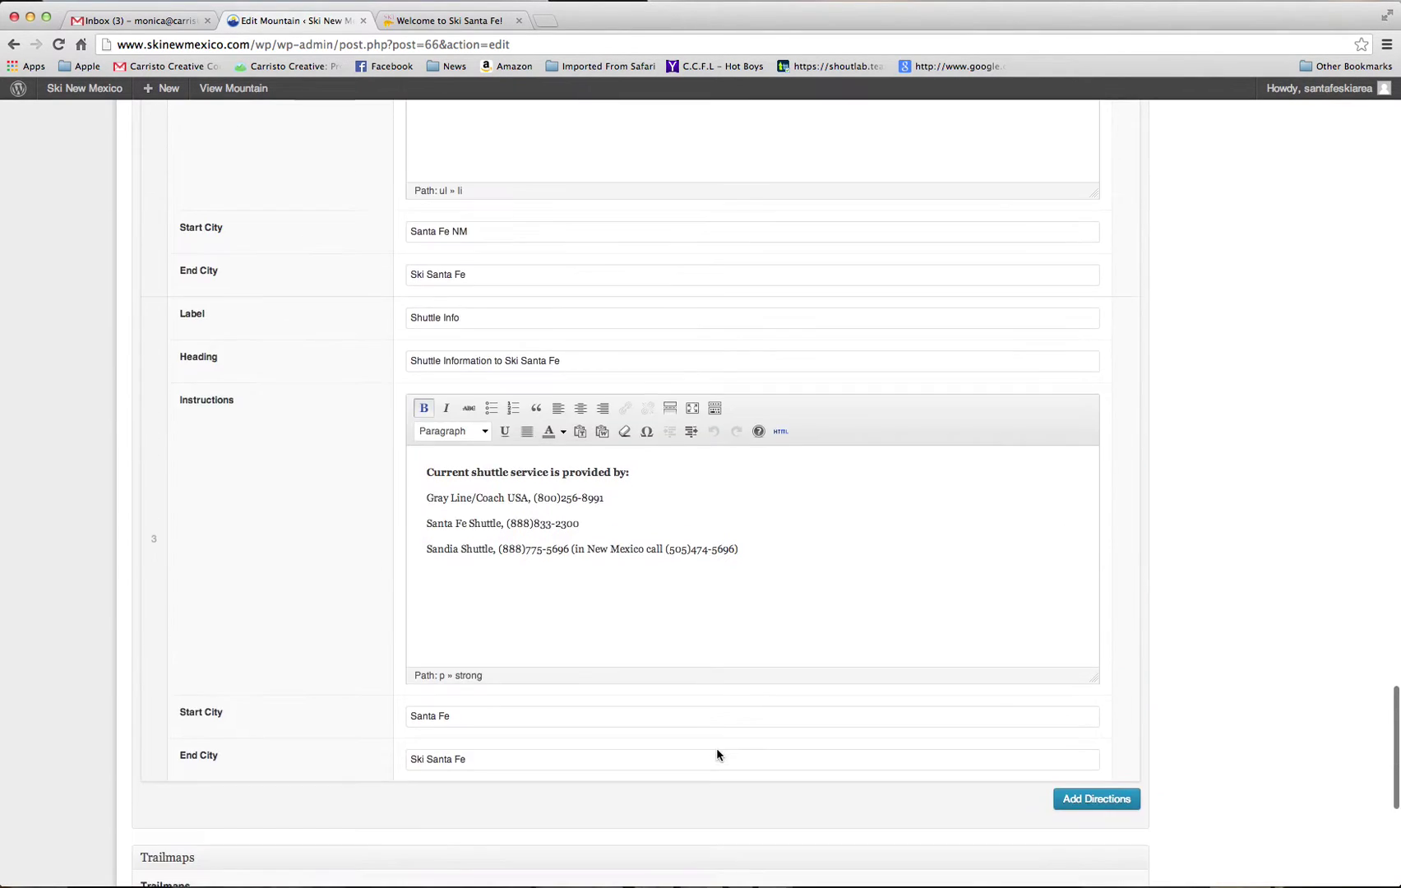
scroll(716, 754, up, 20)
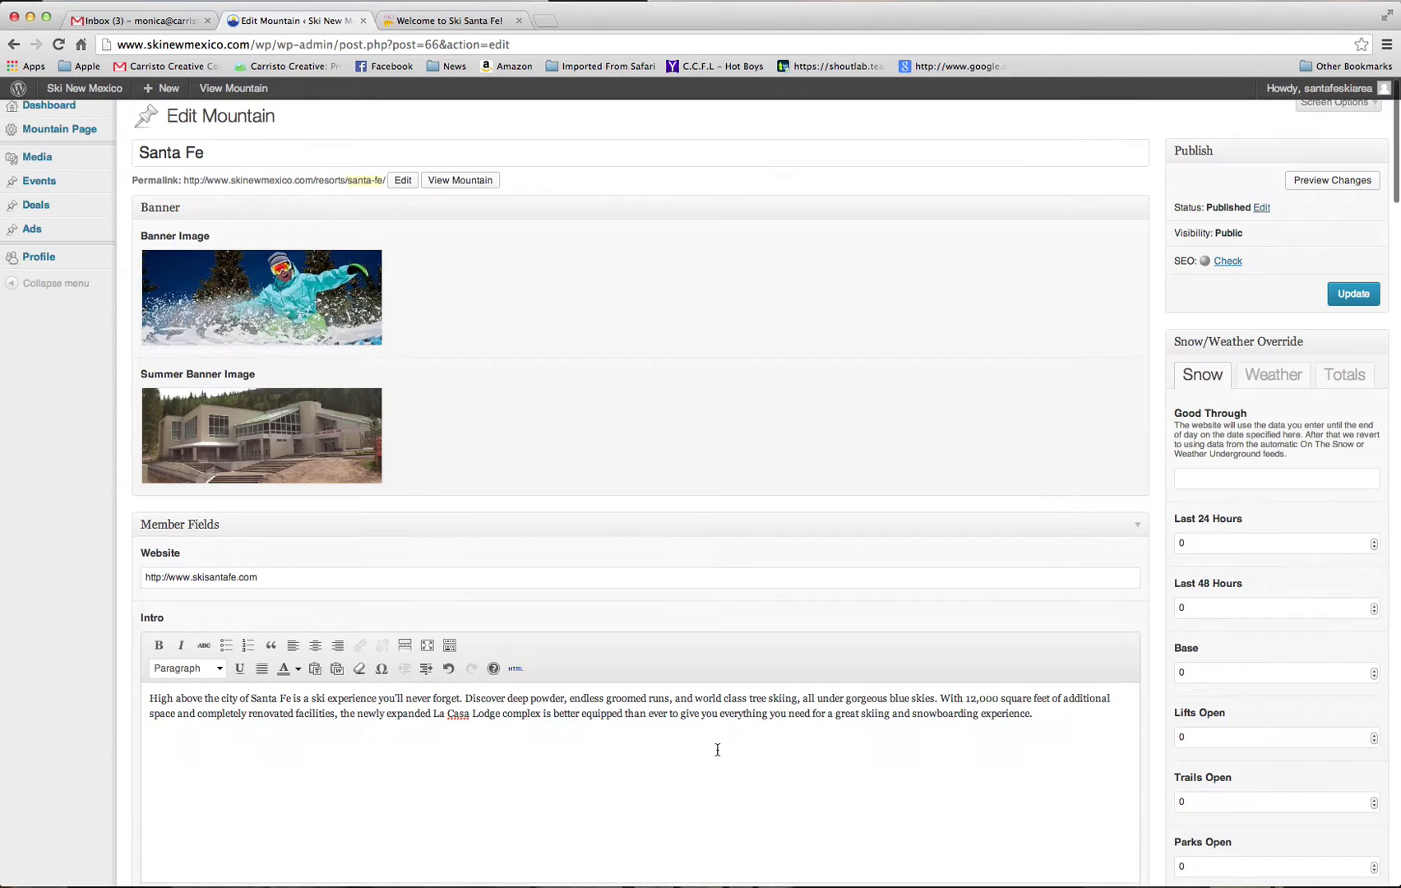
scroll(717, 749, down, 2)
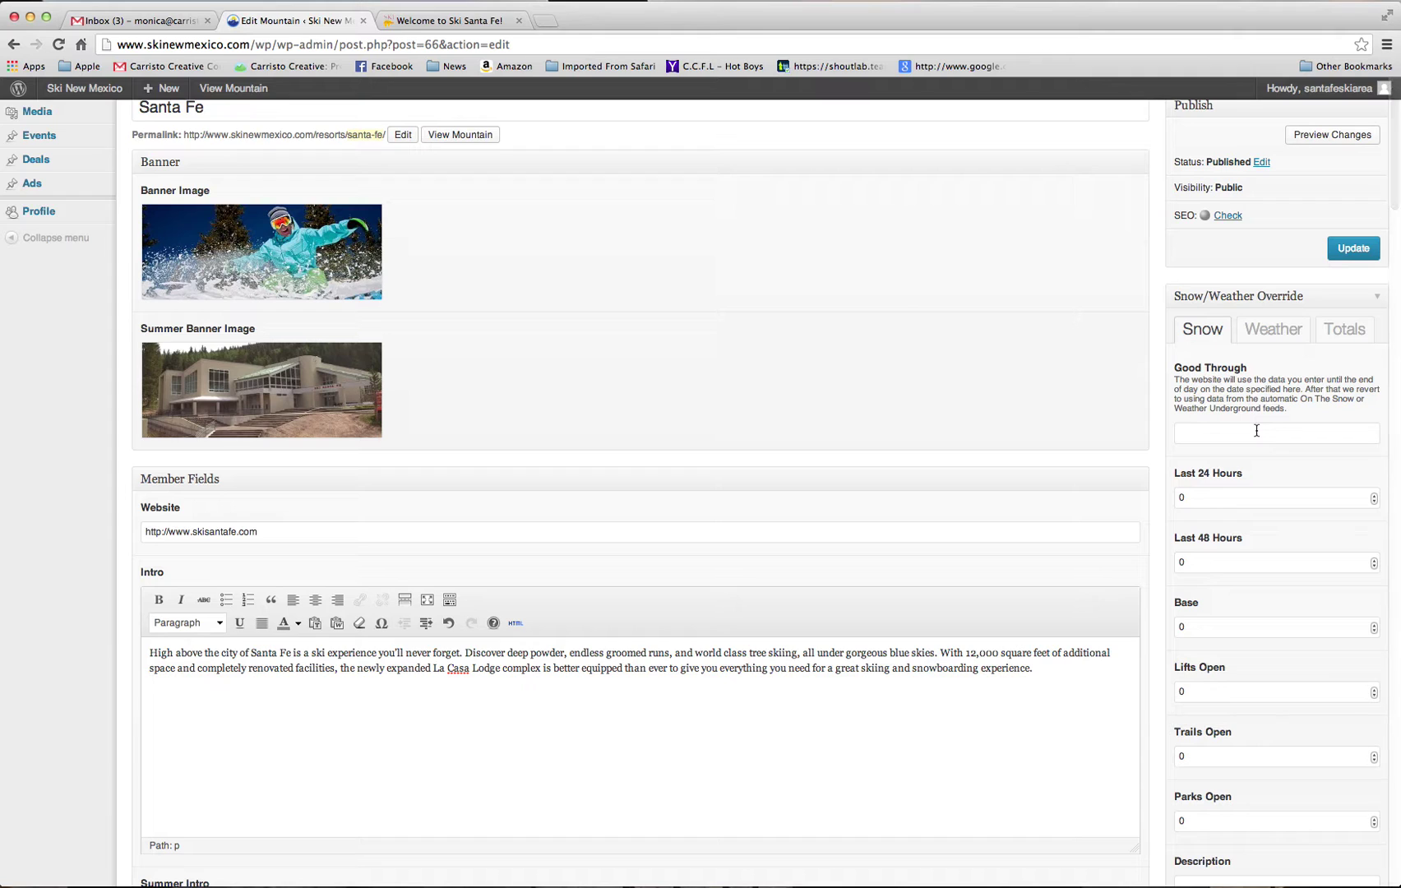
scroll(651, 329, up, 2)
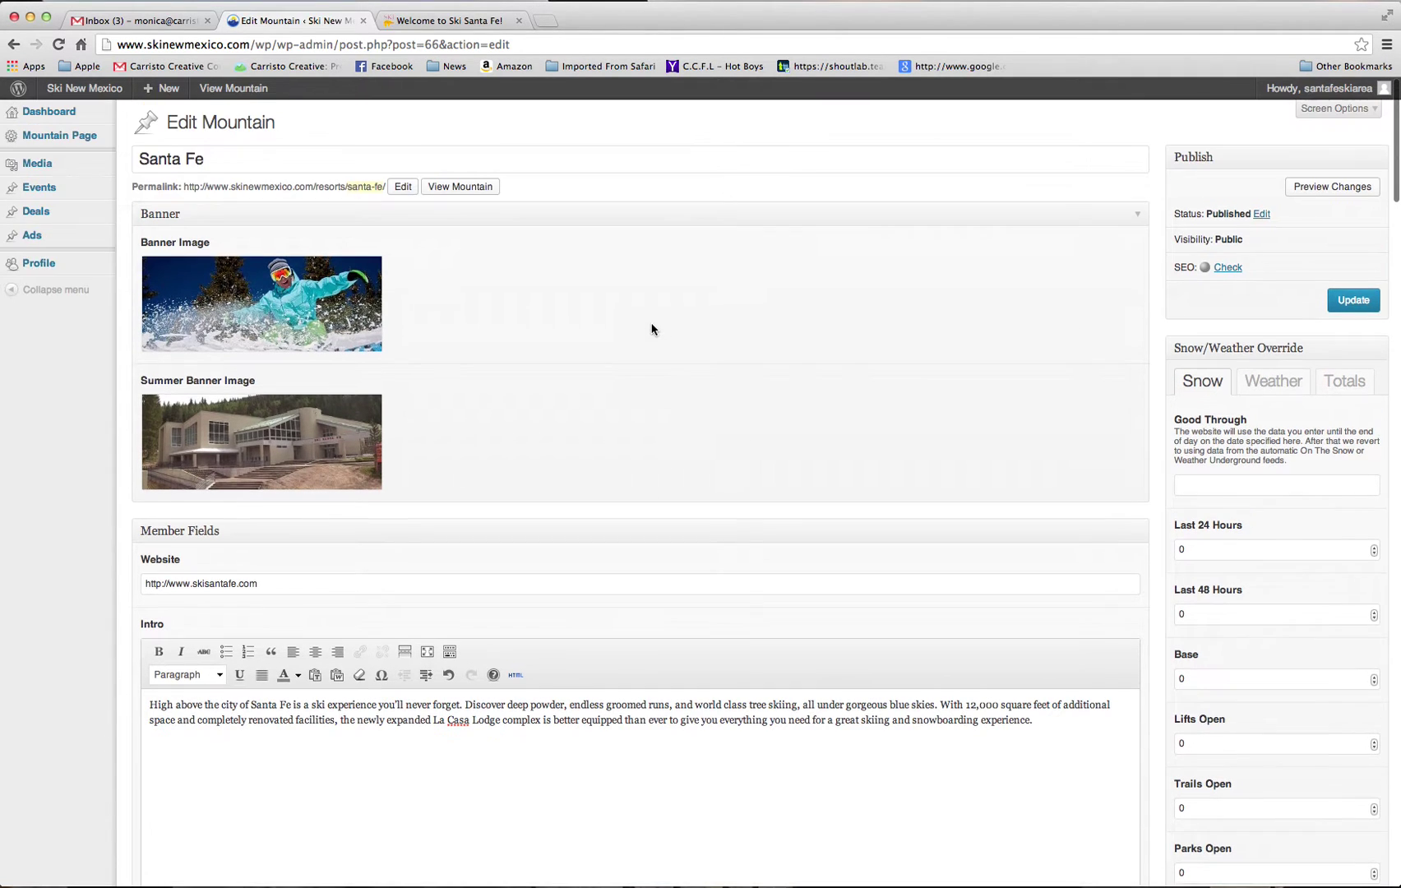
click(1345, 302)
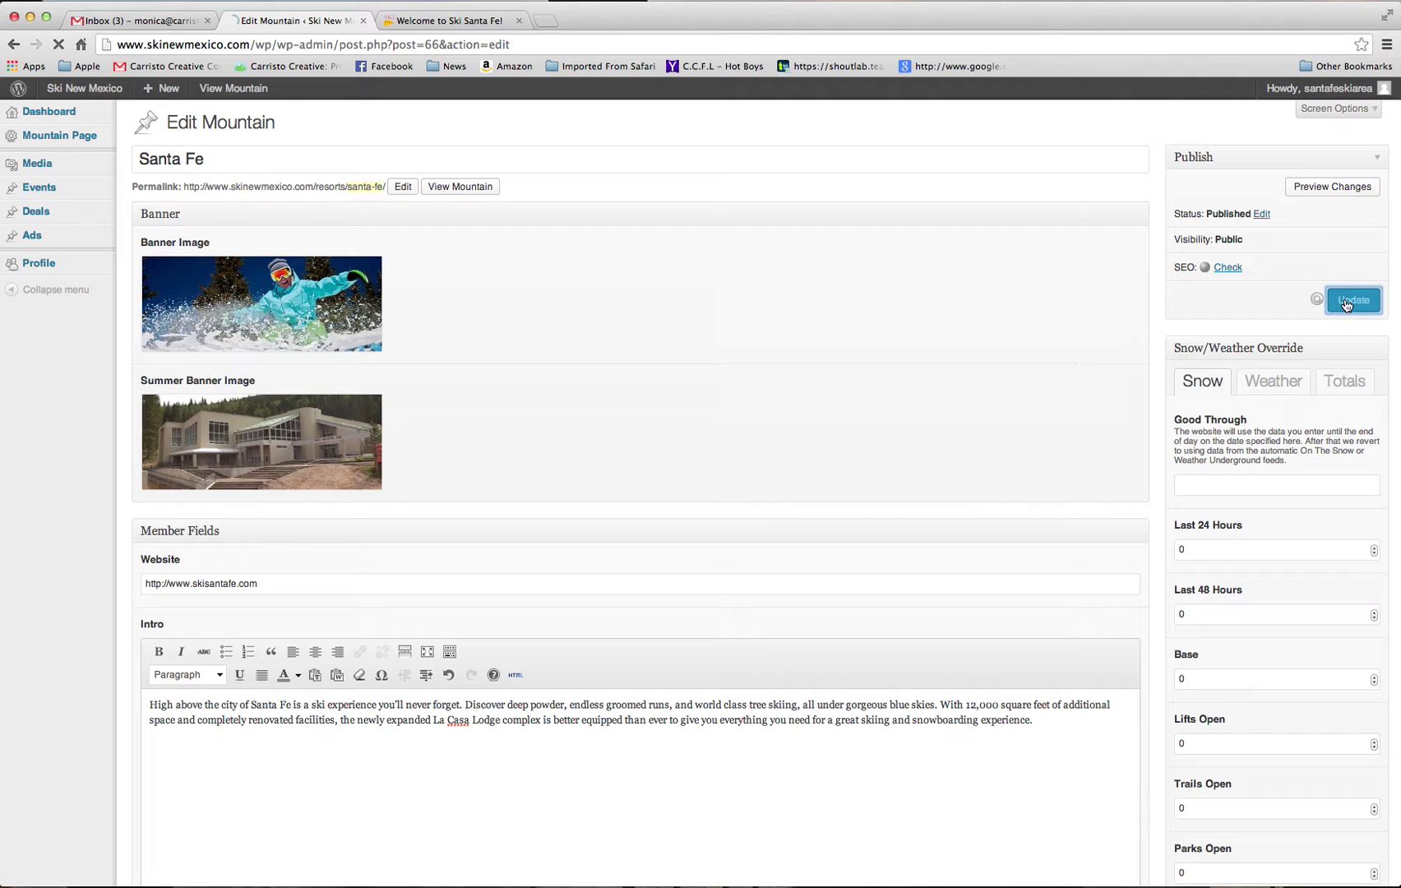